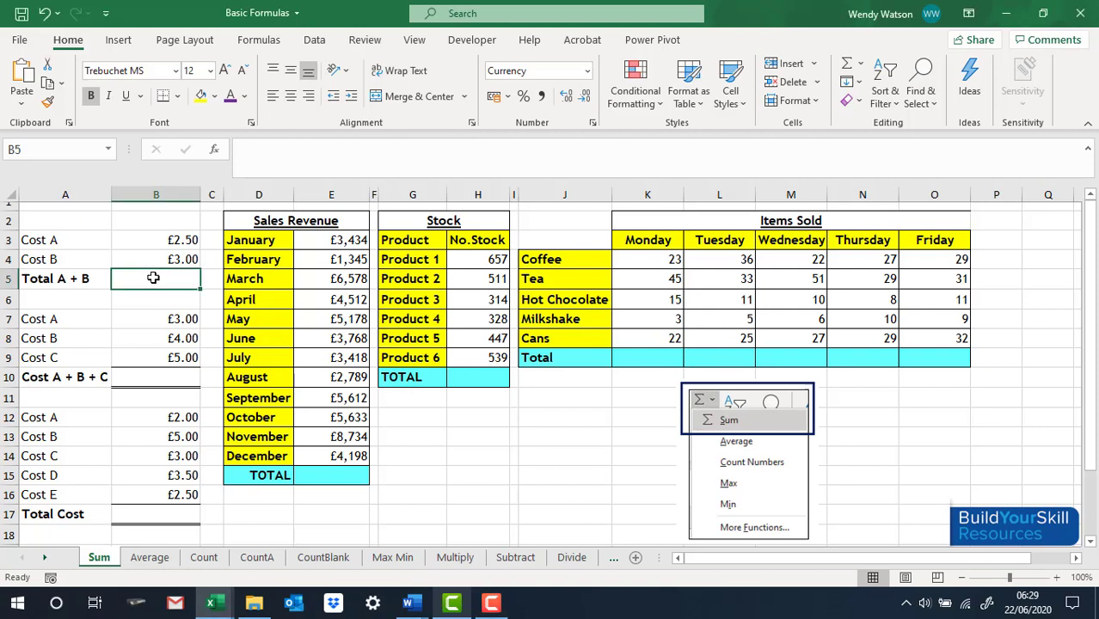
Step: Enter the formula =B3+B4 in B5 to add Cost A and Cost B
type("=")
left_click(135, 241)
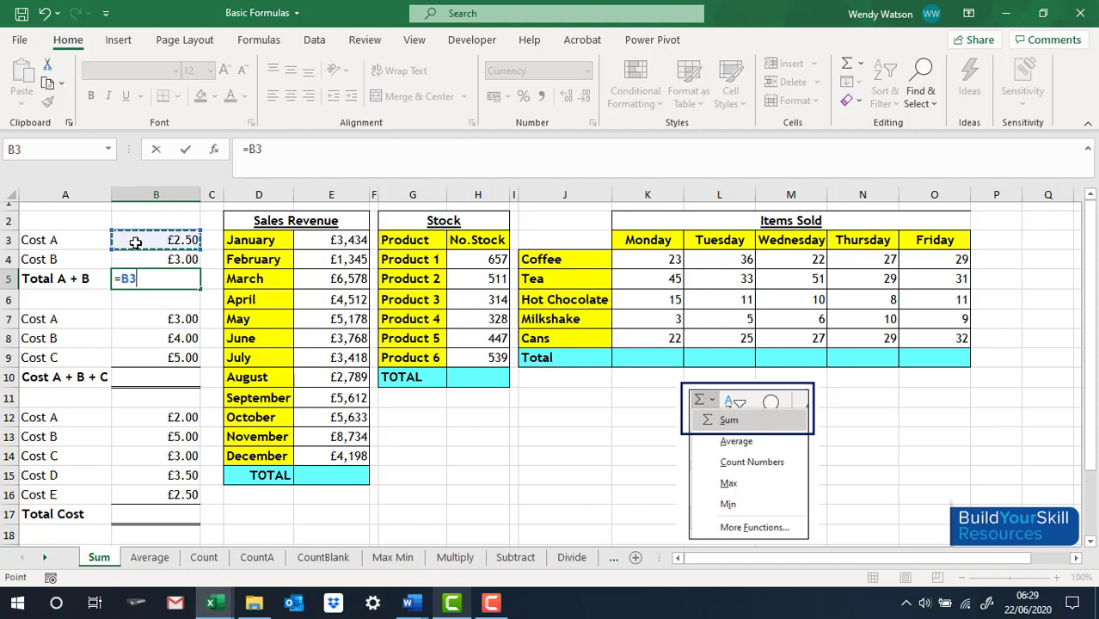
type("+")
left_click(143, 261)
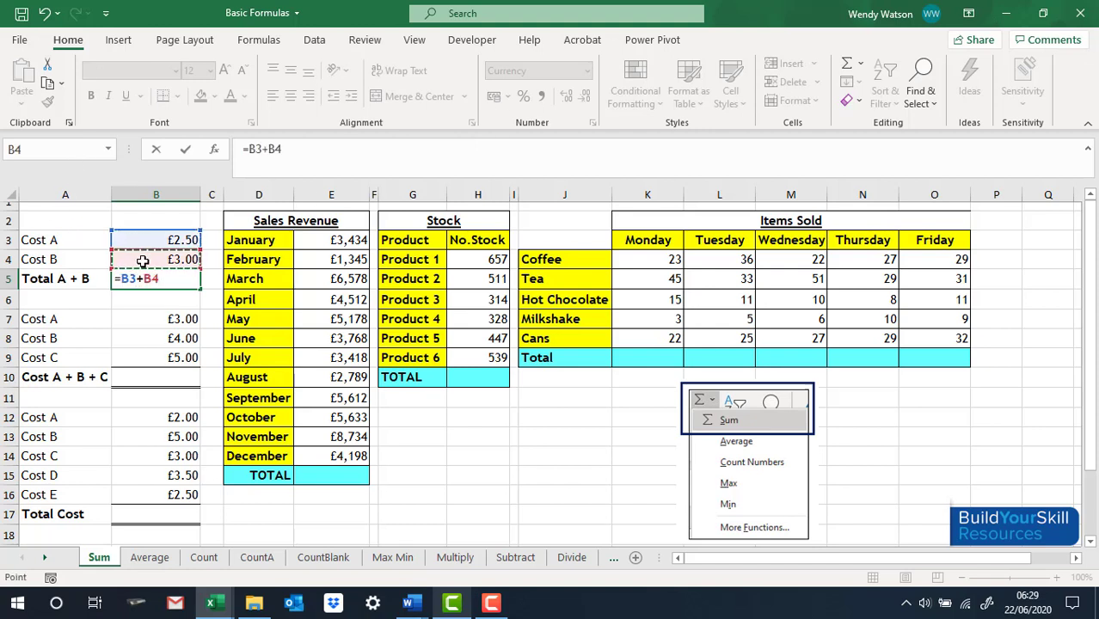
key("Return")
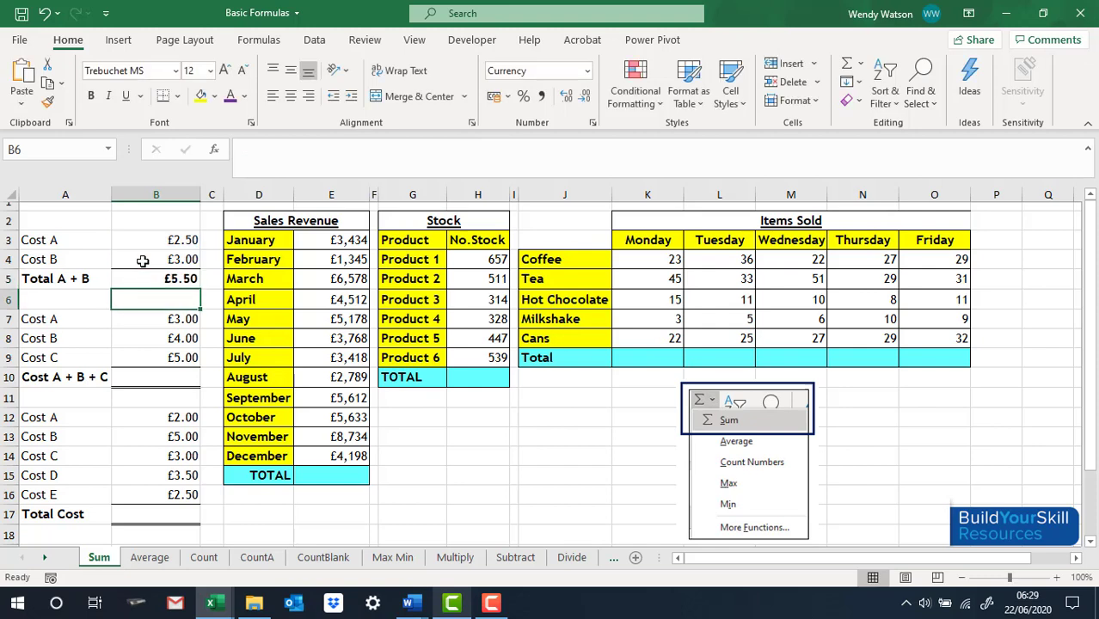
Step: Enter the formula =B7+B8+B9 in B10 to add the three costs in the second group
left_click(150, 378)
type("=")
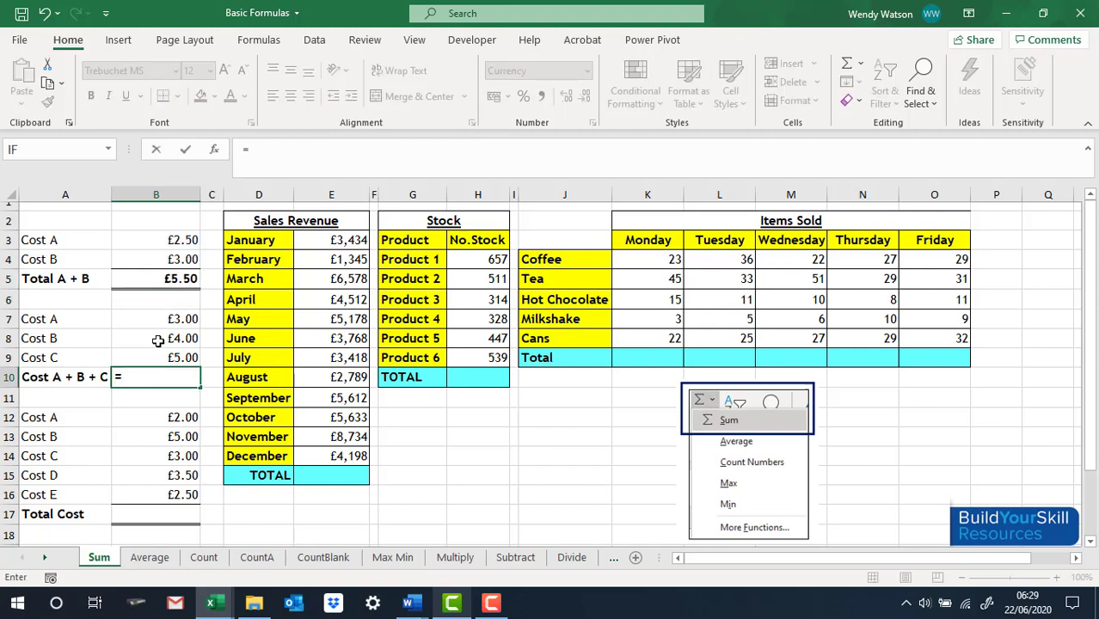
left_click(155, 319)
type("+")
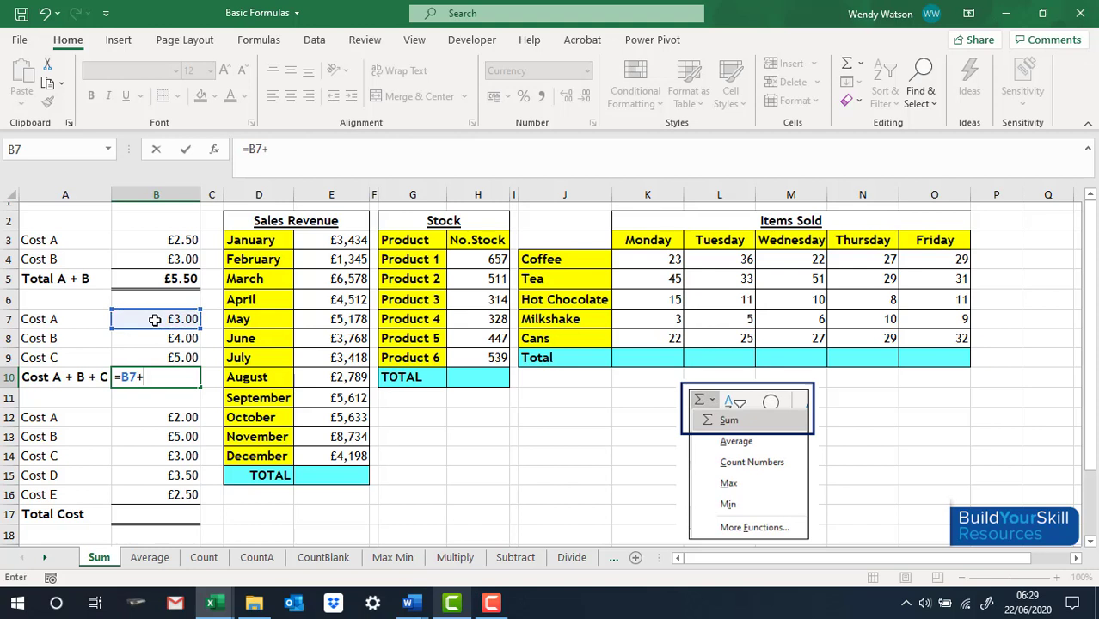
left_click(173, 339)
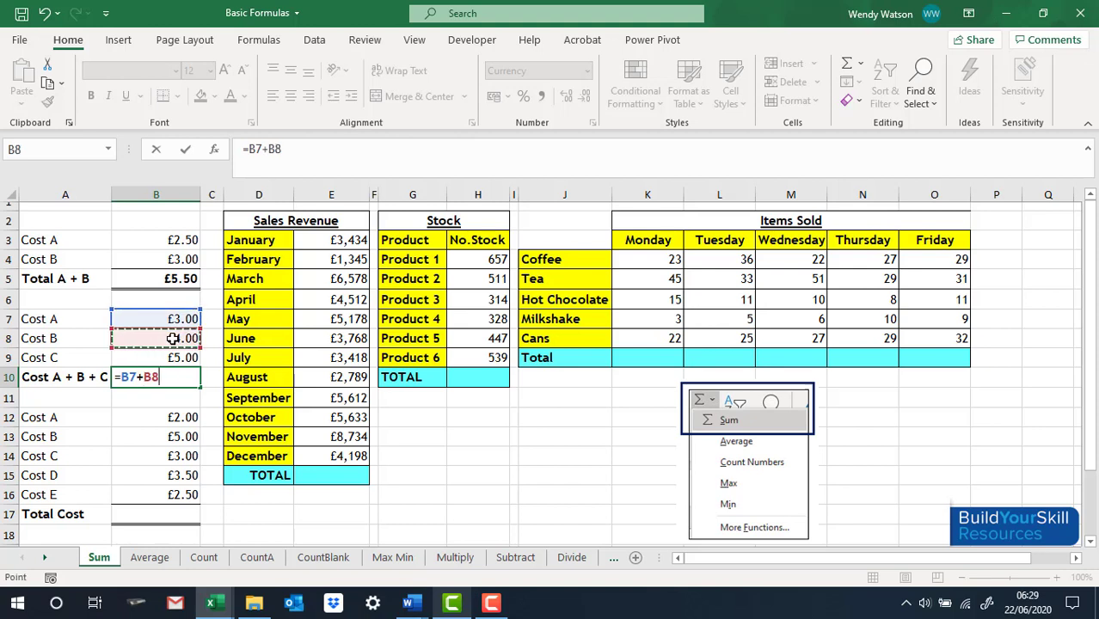
type("+")
left_click(176, 358)
key("Return")
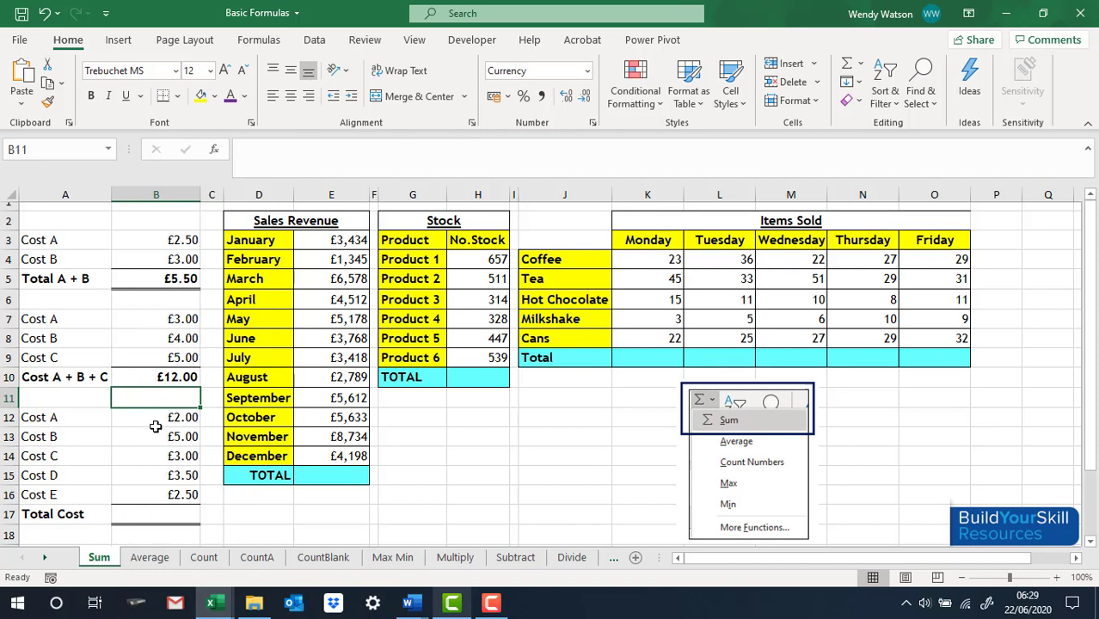
Step: Enter the formula =B12+B13+B14+B15+B16 in B17 for the Total Cost of the third group
left_click(156, 513)
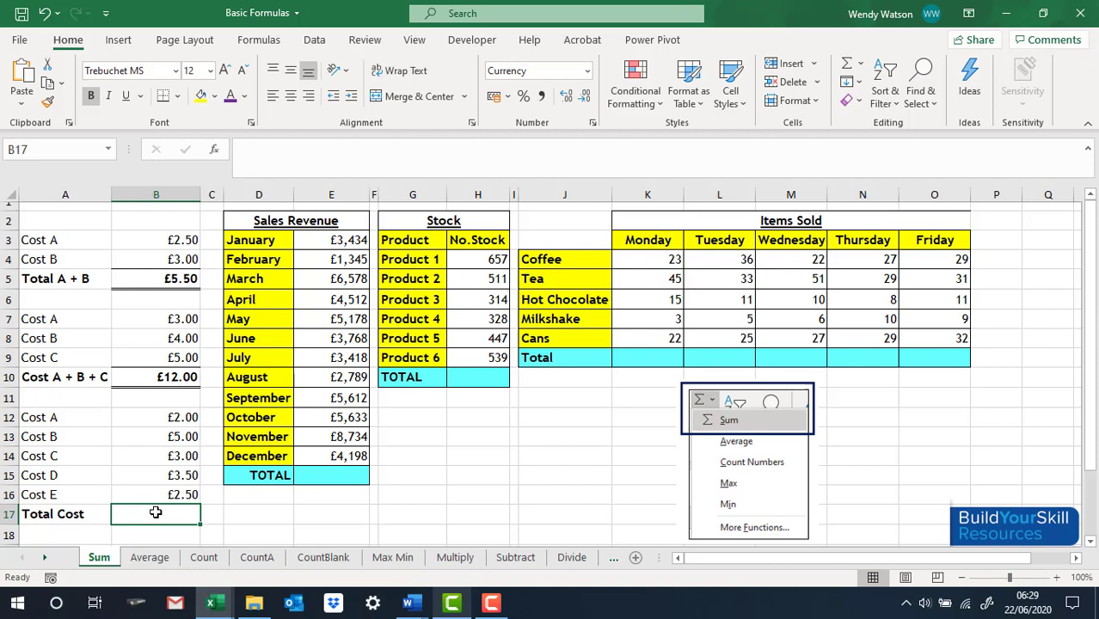
type("=")
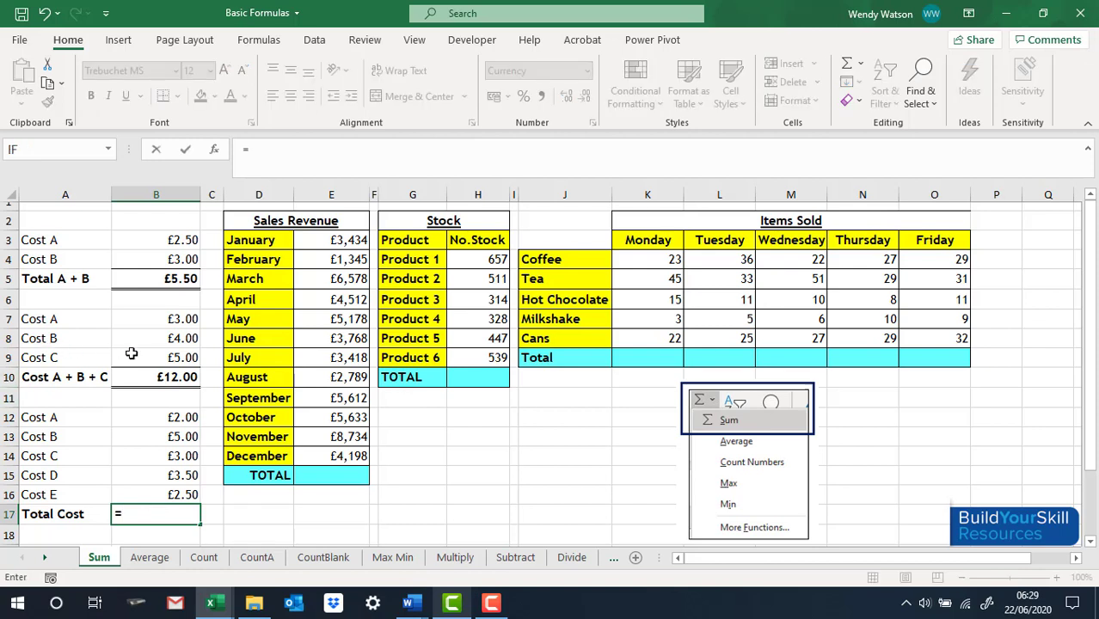
left_click(164, 417)
type("+")
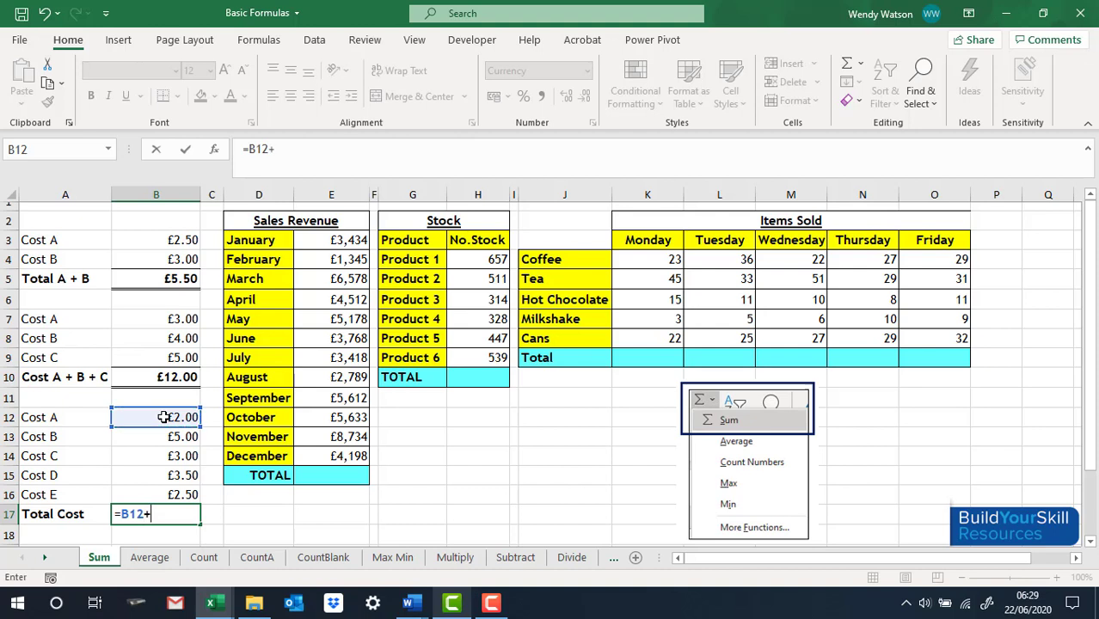
left_click(169, 437)
type("+")
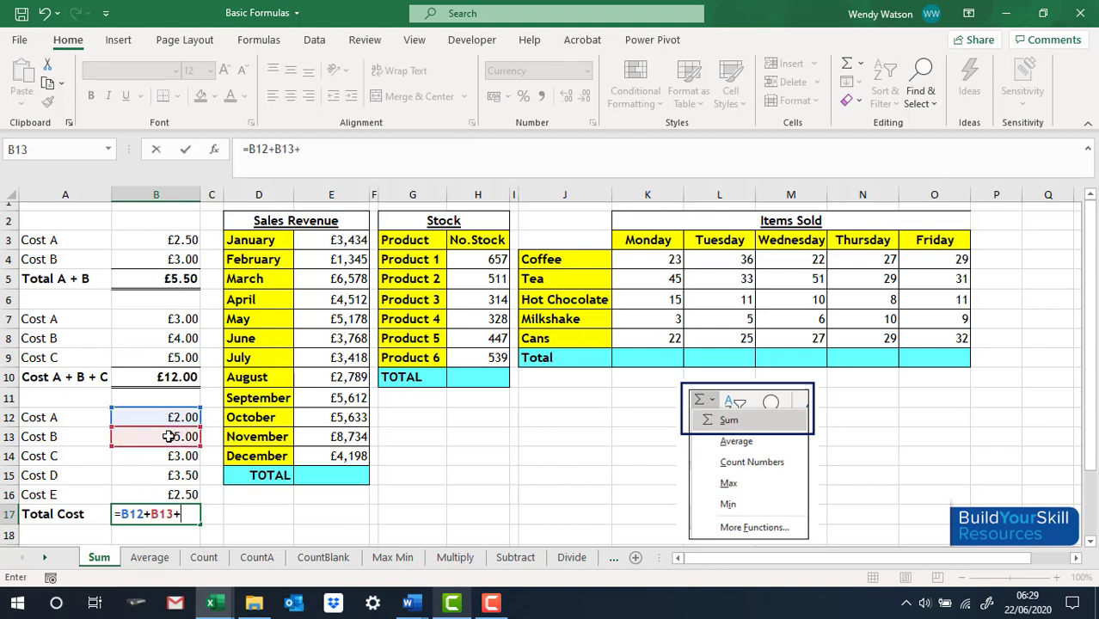
left_click(164, 456)
type("+")
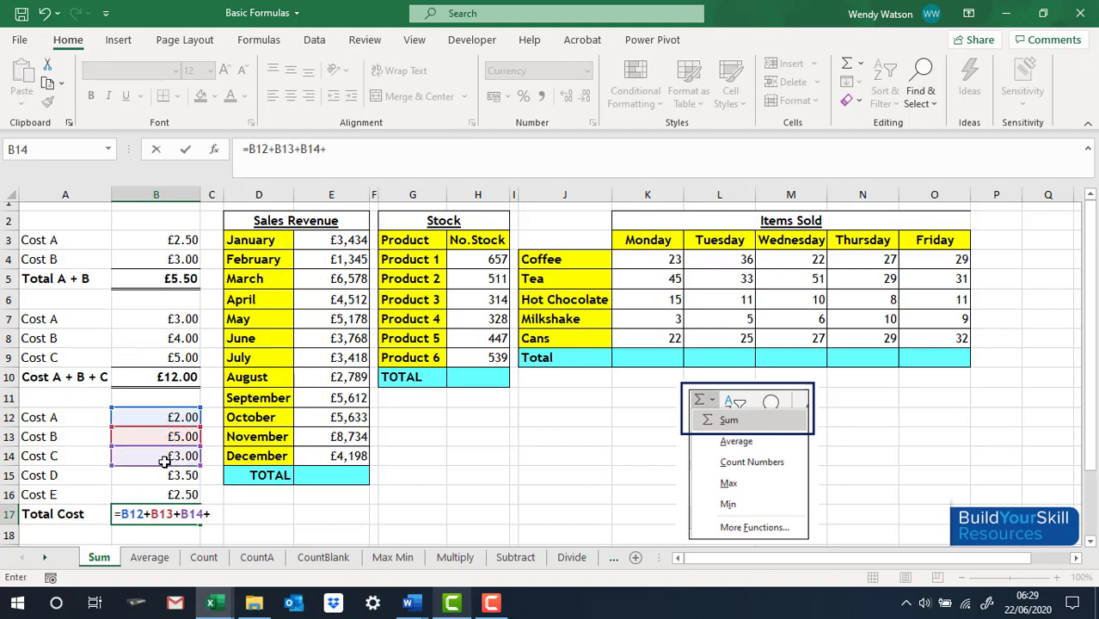
left_click(176, 476)
type("+")
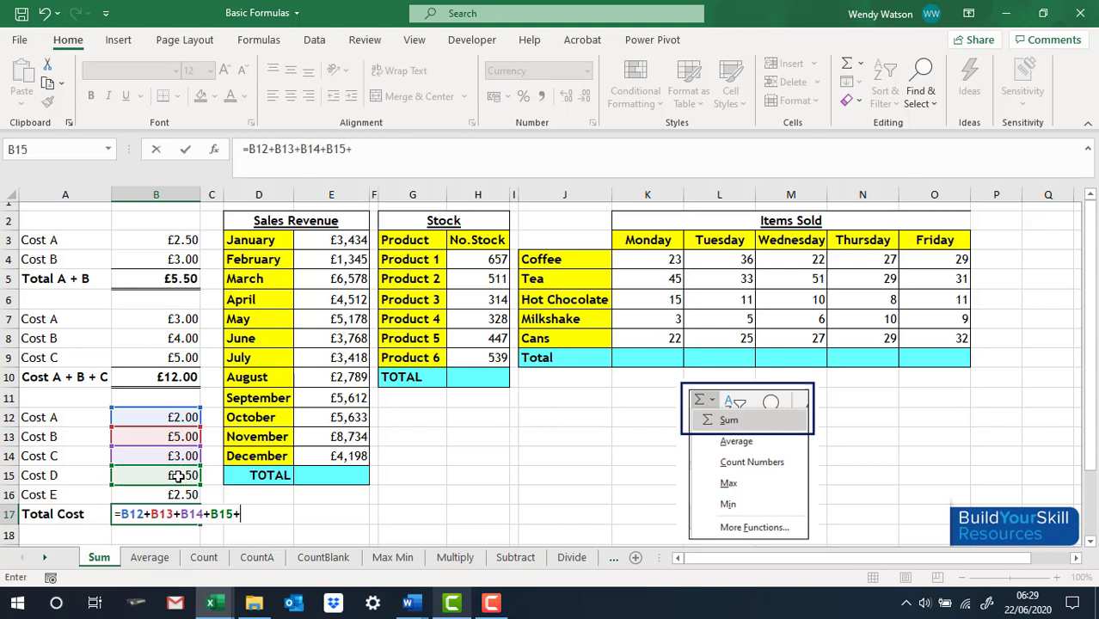
left_click(184, 493)
key("Return")
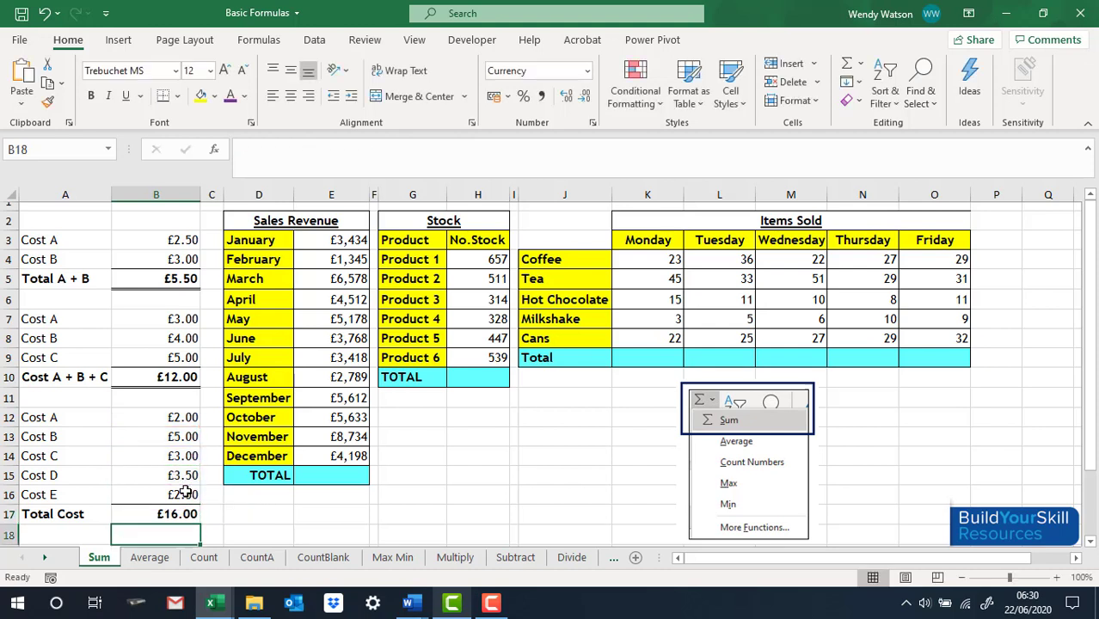
Step: Insert a row above Cost D, enter 6.00 in B15, and inspect the Total Cost formula in B18
right_click(10, 477)
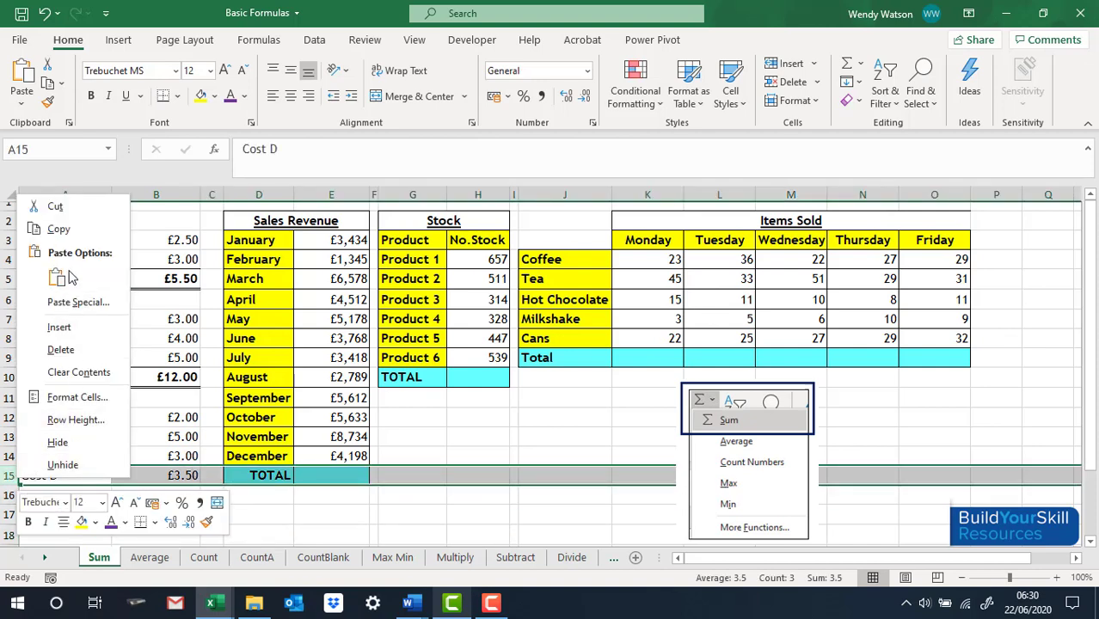
left_click(61, 328)
left_click(182, 468)
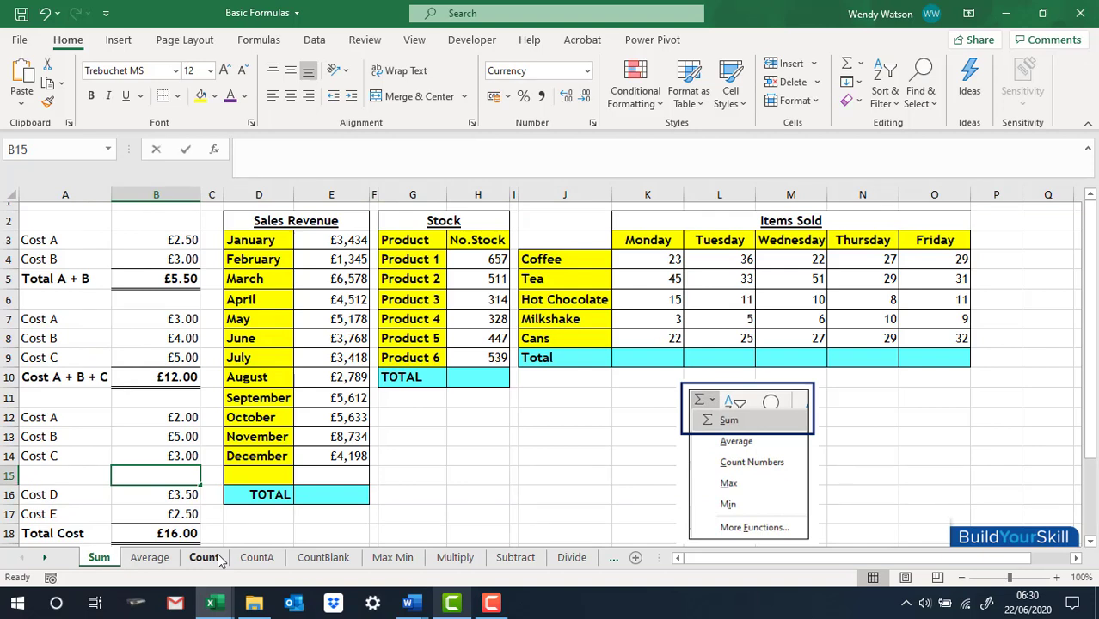
type("6.00")
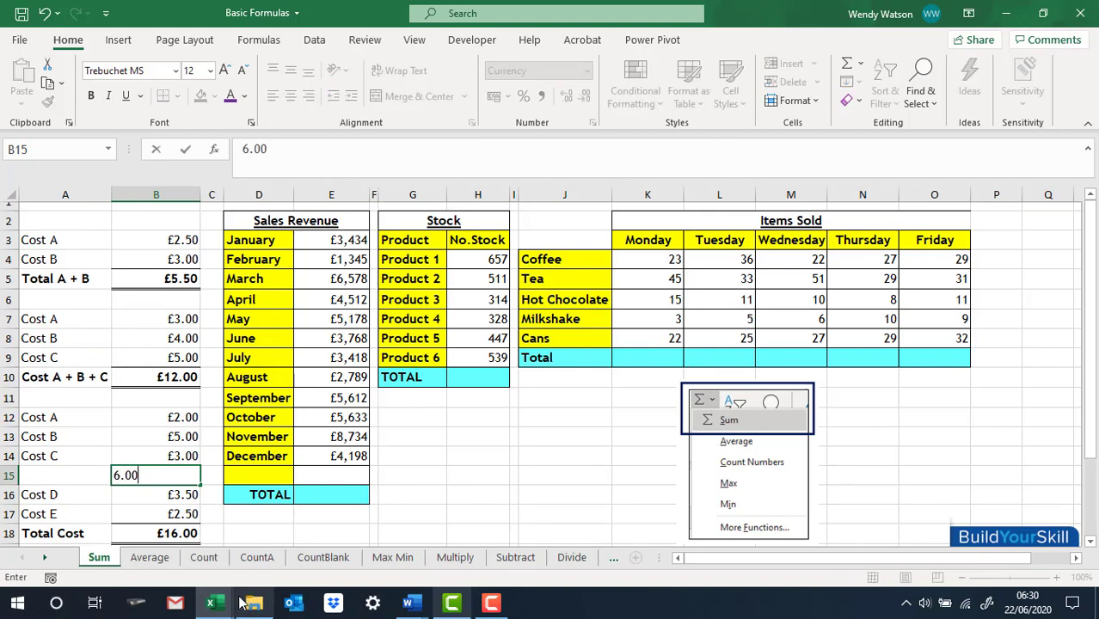
left_click(127, 509)
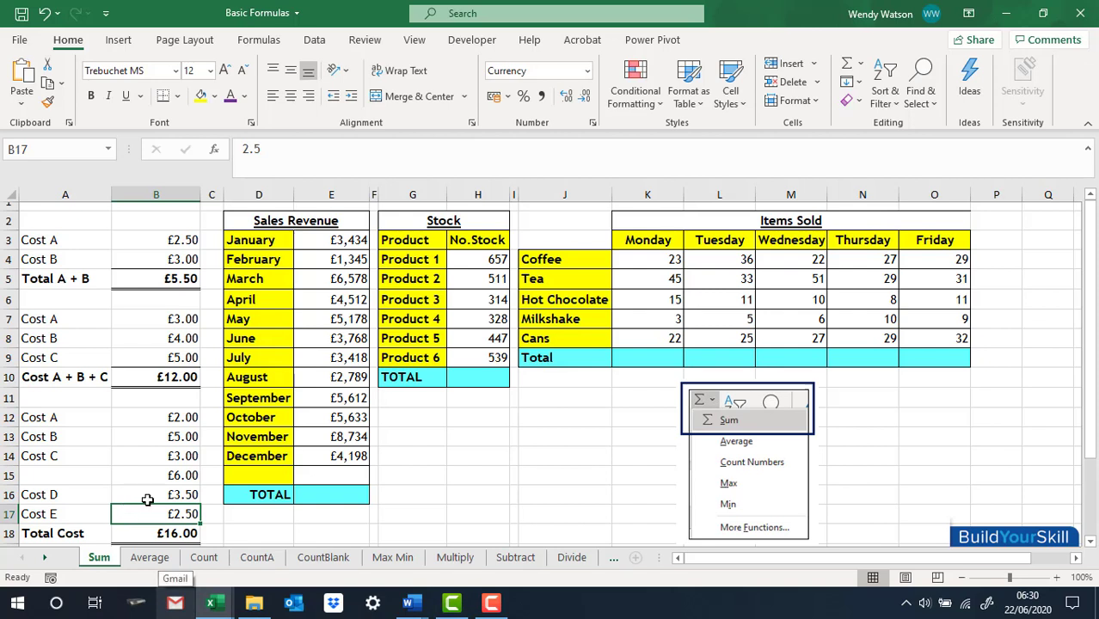
left_click(155, 535)
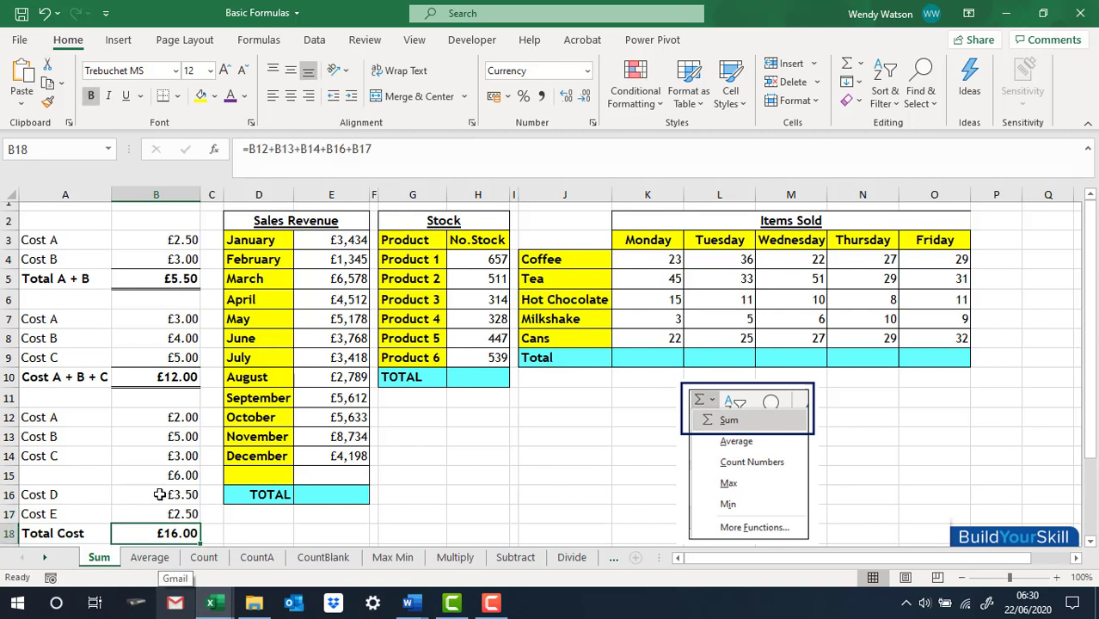
Step: Undo the 6.00 entry and the row insertion above Cost D
left_click(45, 14)
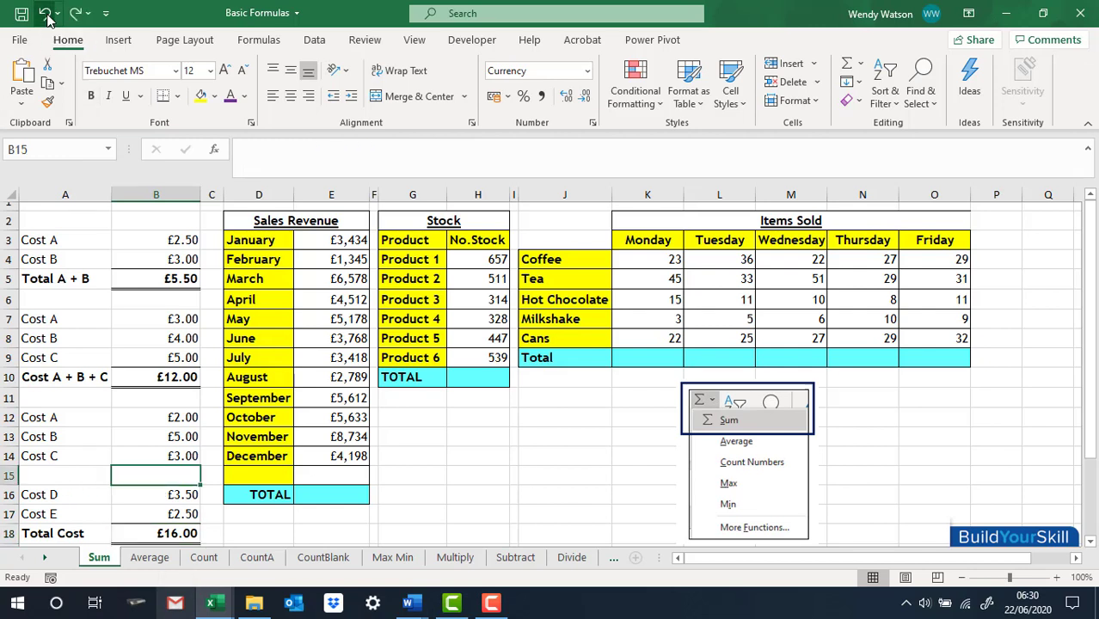
left_click(45, 14)
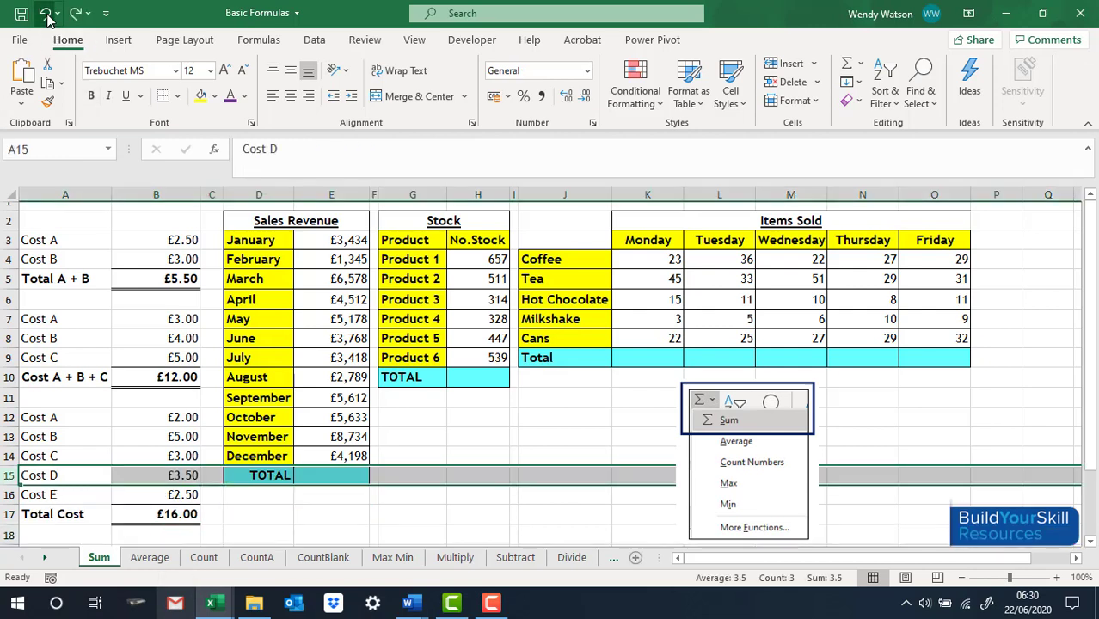
left_click(453, 430)
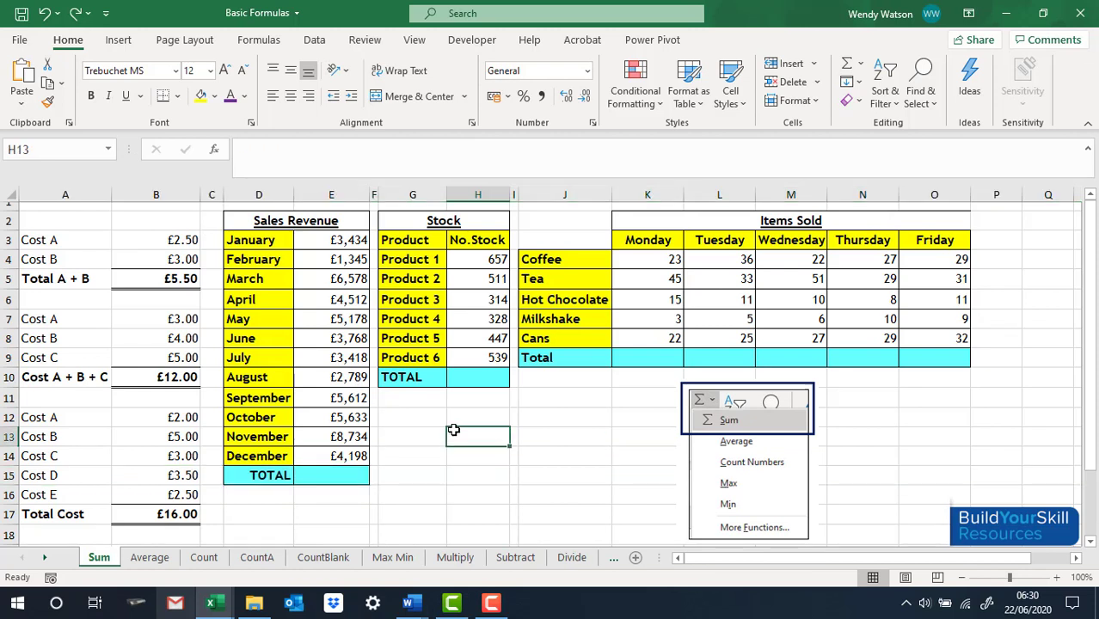
Step: Total the monthly sales revenue in E15 with AutoSum over E3:E14
left_click(323, 479)
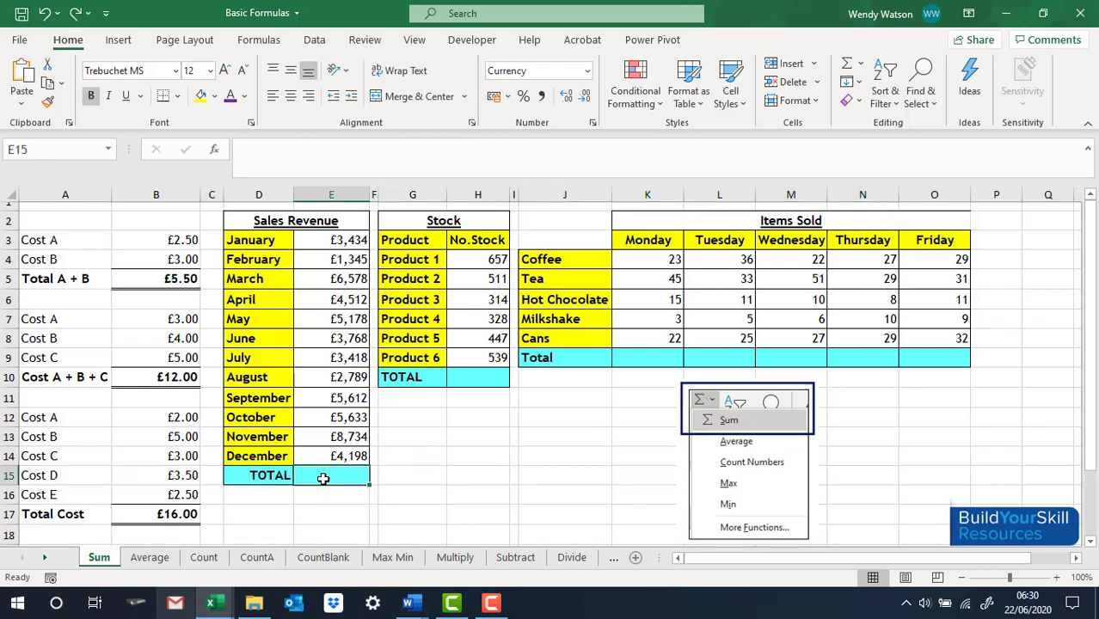
left_click(861, 68)
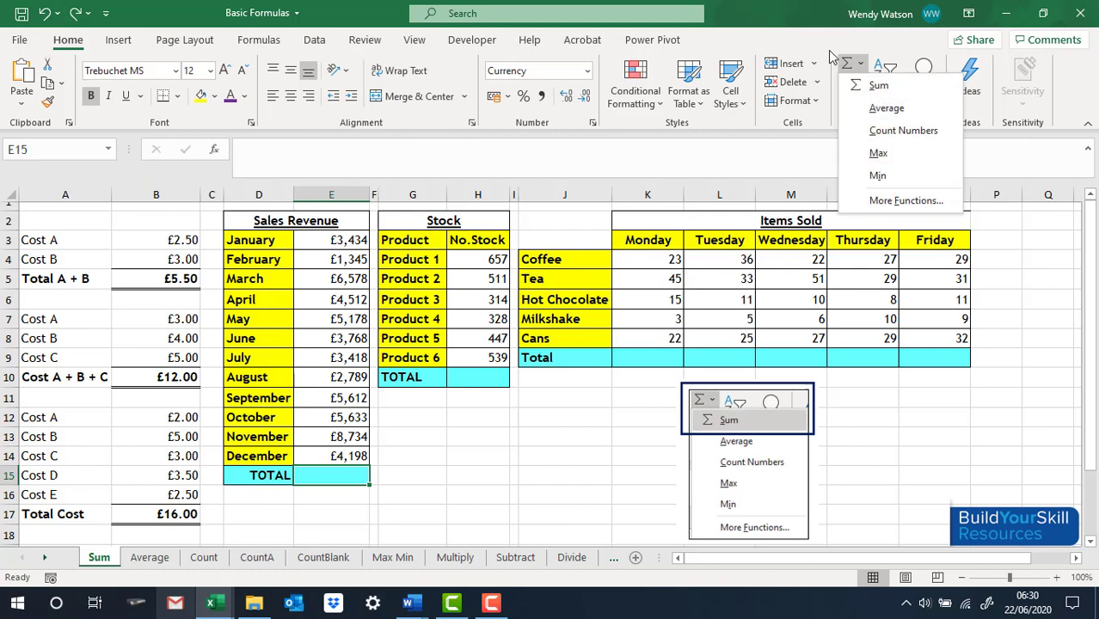
left_click(310, 475)
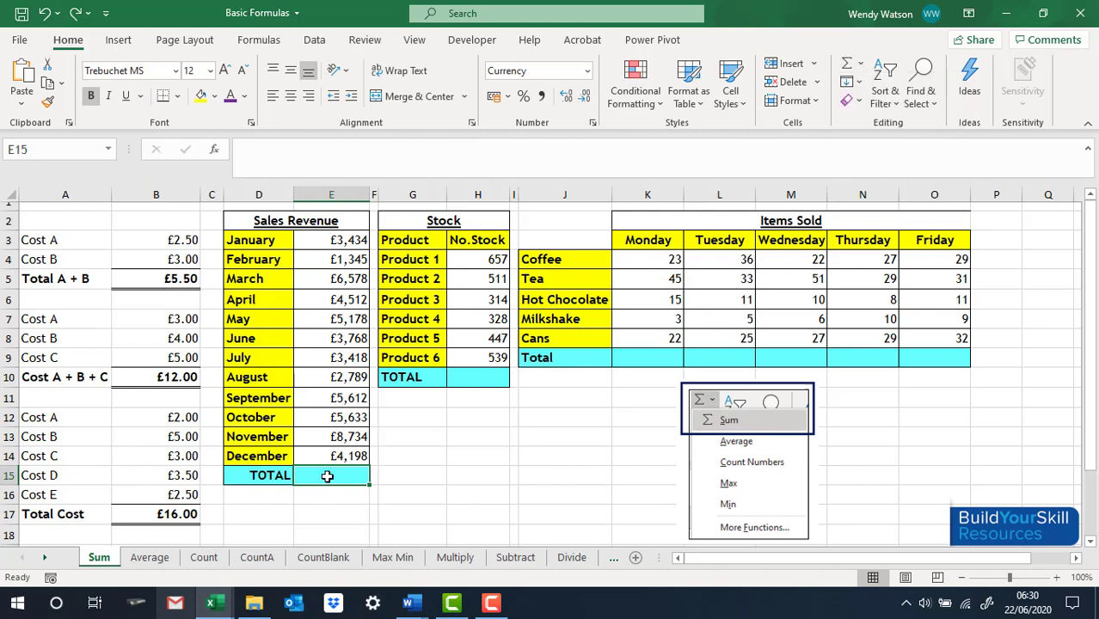
left_click(849, 67)
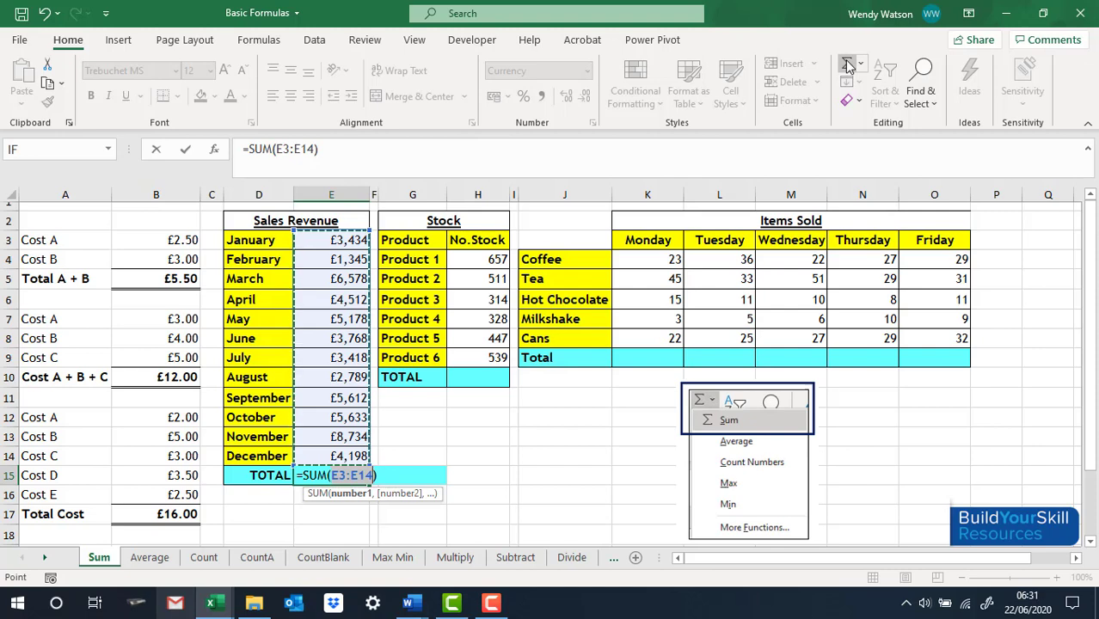
key("Return")
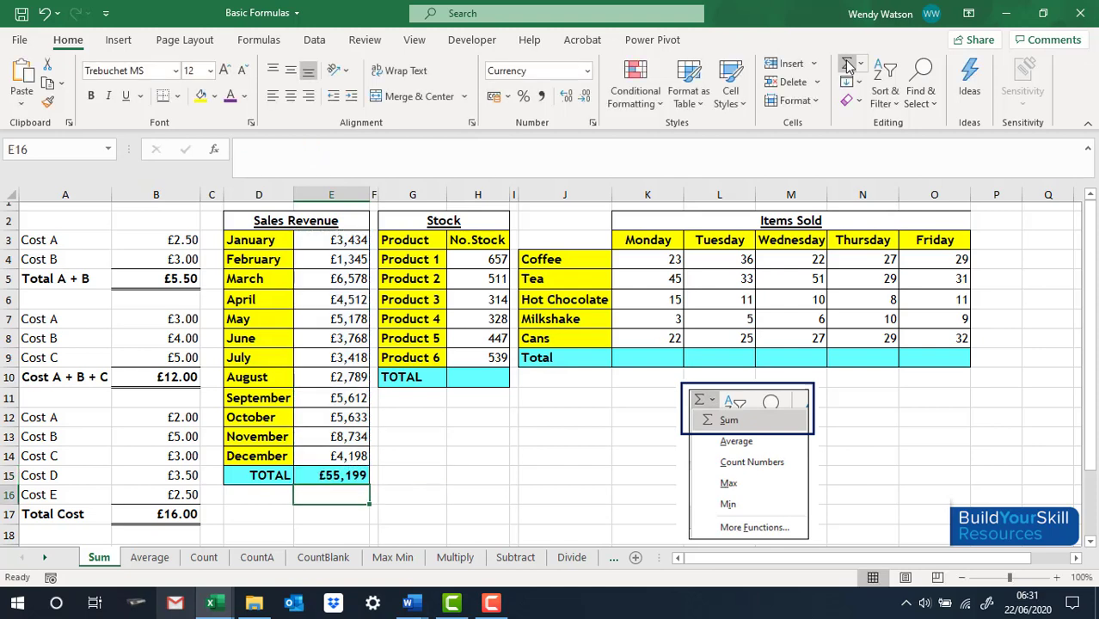
Step: Total the stock numbers H4:H9 into H10 with AutoSum applied to the selected range
left_click_drag(482, 258, 485, 354)
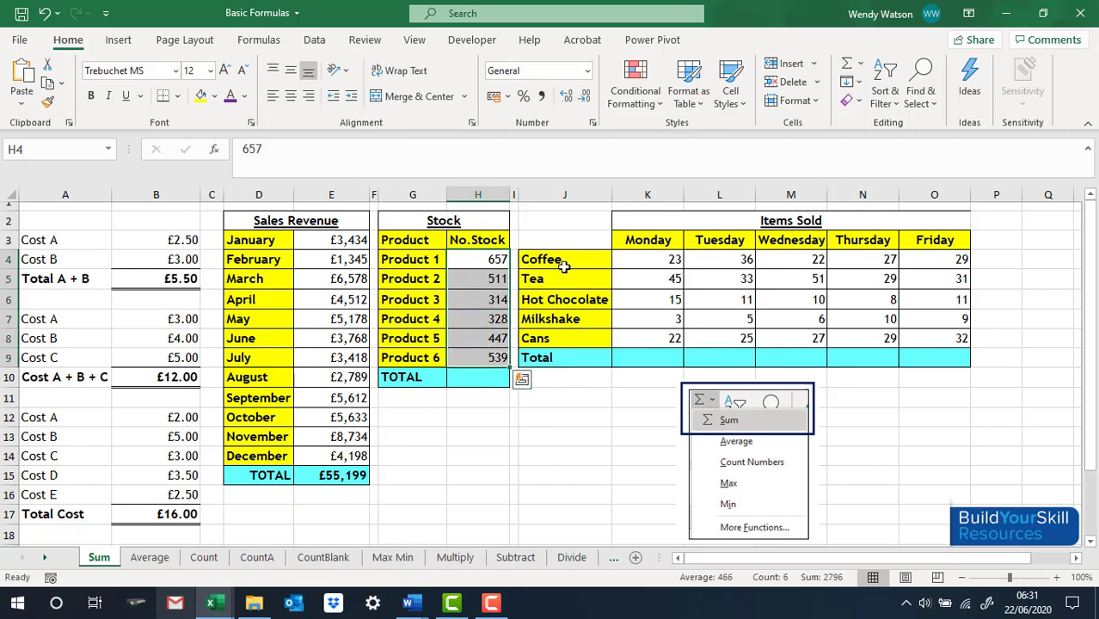
left_click(848, 67)
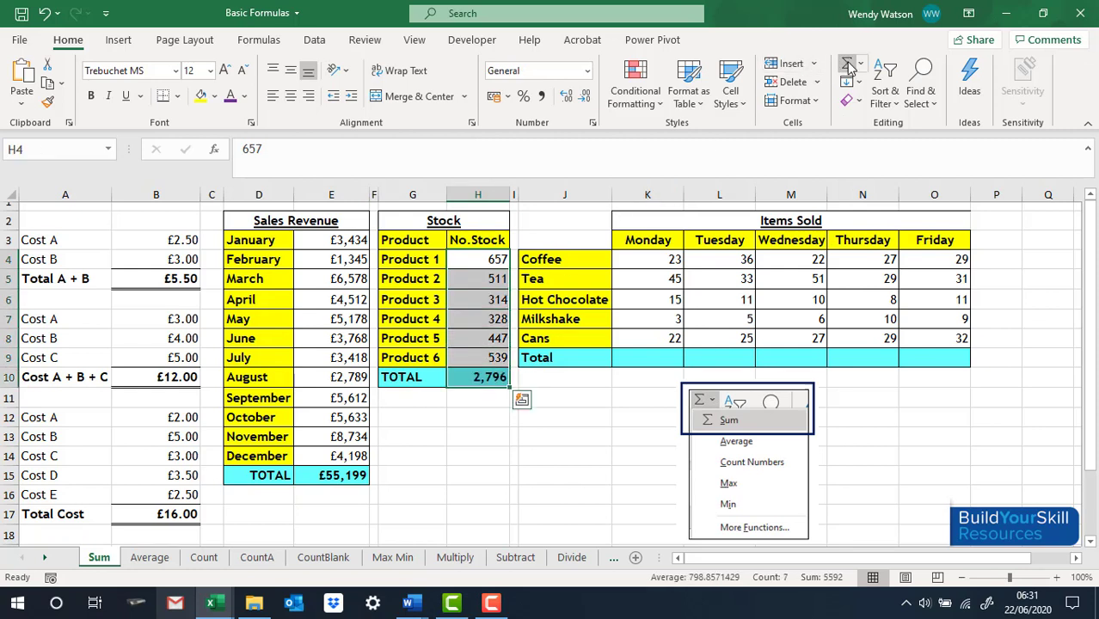
Step: Total Monday's items sold in K9 by entering the formula =sum(K4:K8)
left_click(658, 357)
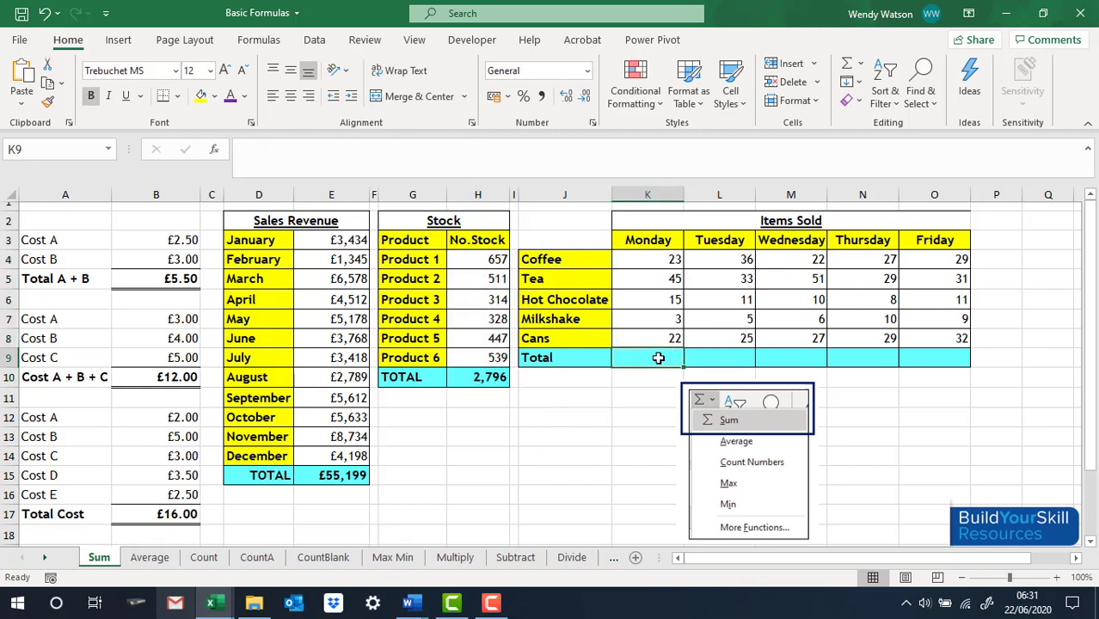
type("=s")
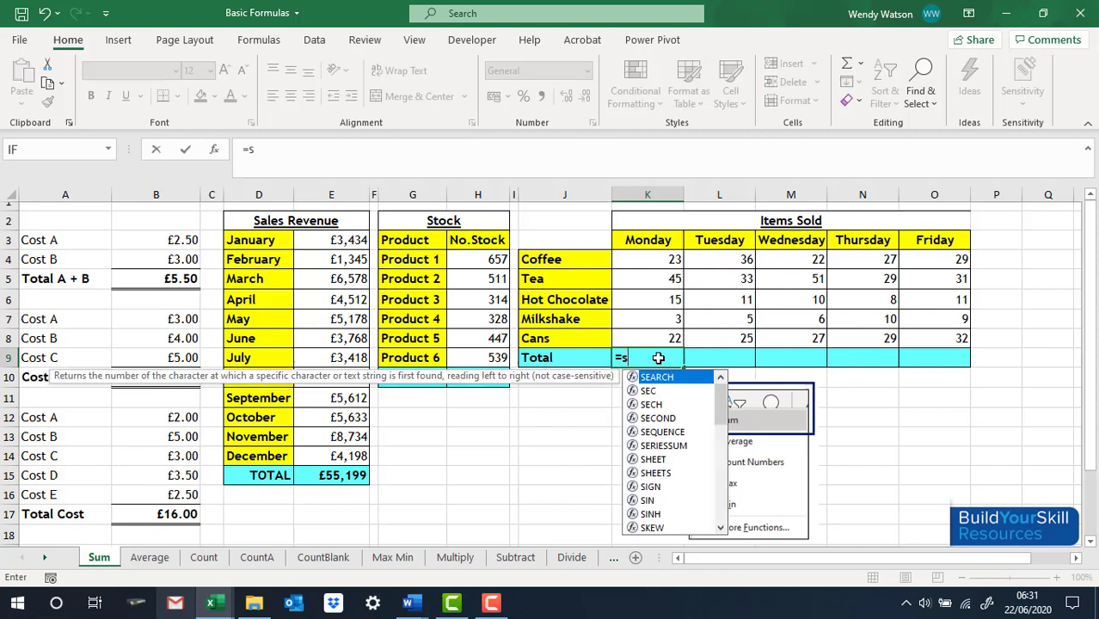
type("um")
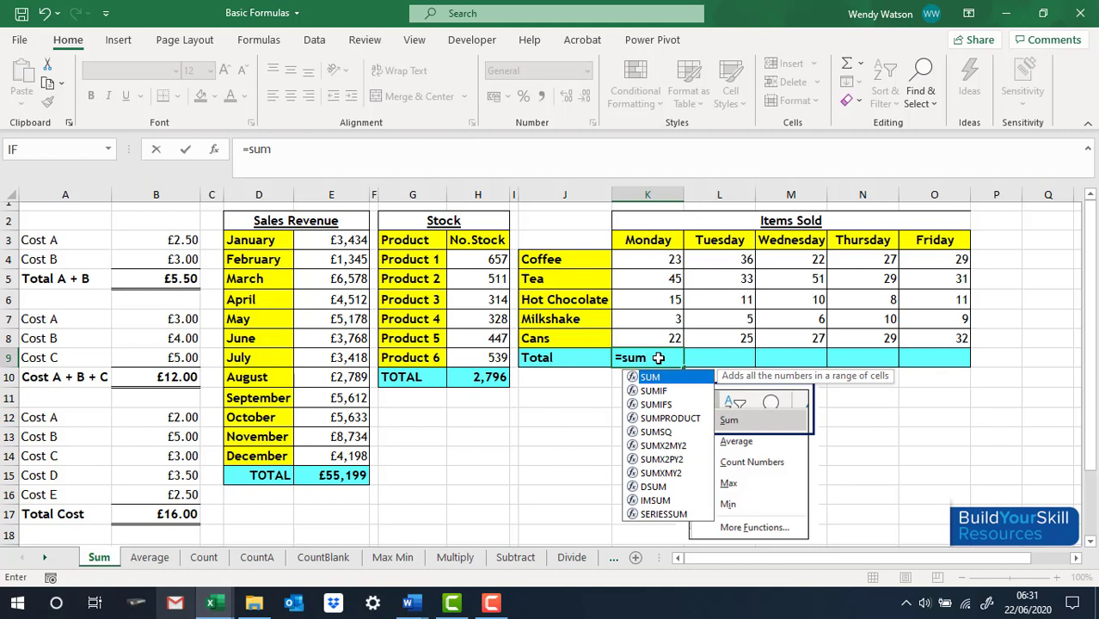
type("(")
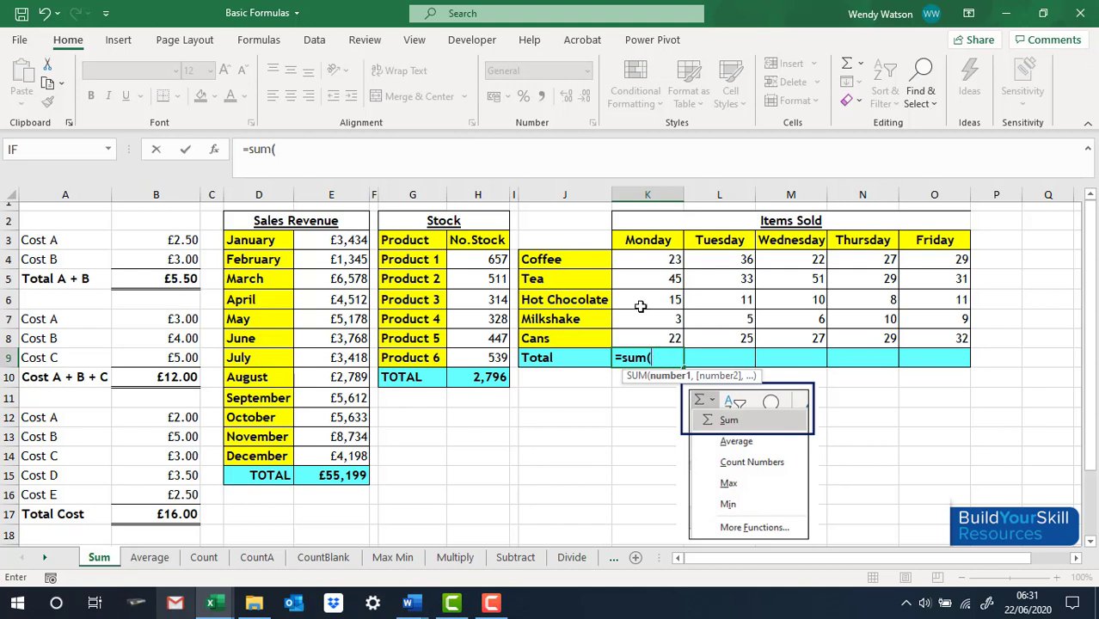
left_click_drag(651, 259, 658, 338)
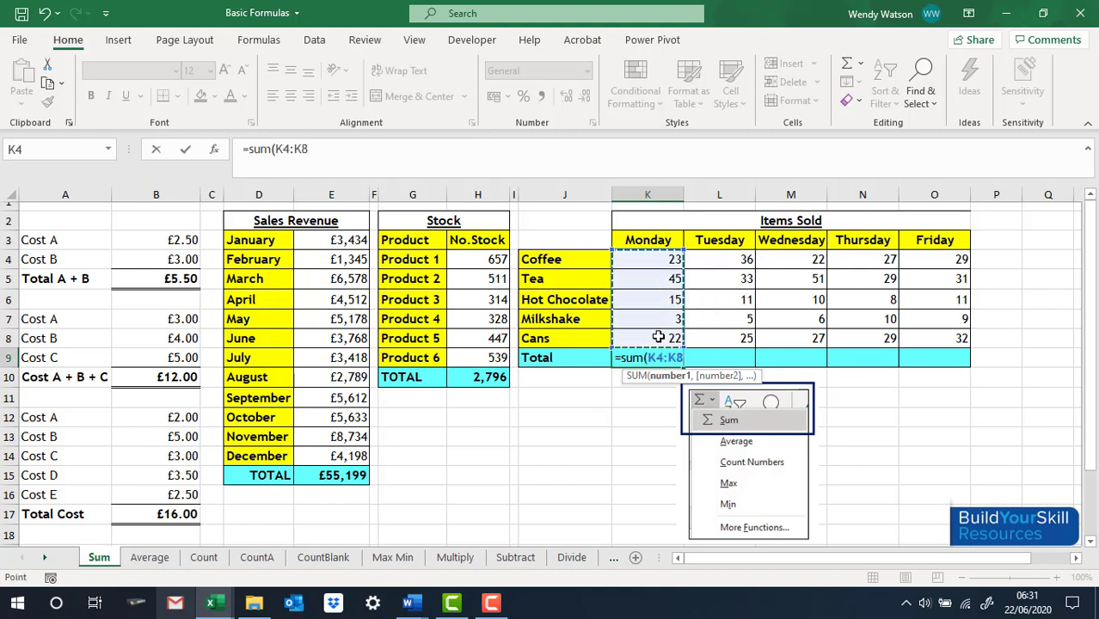
type(")")
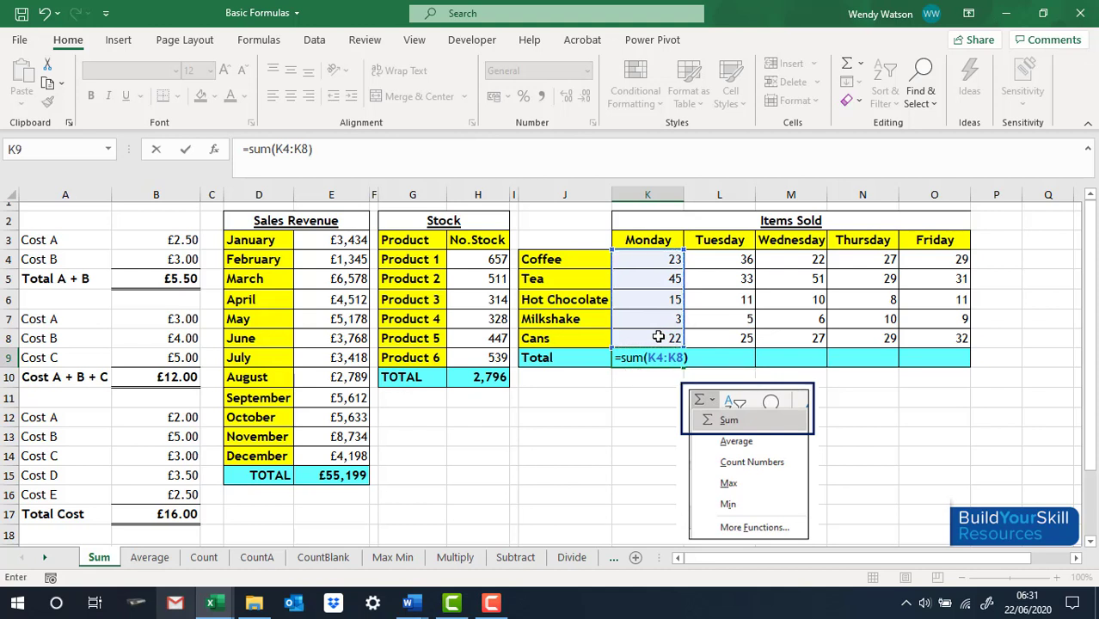
key("Return")
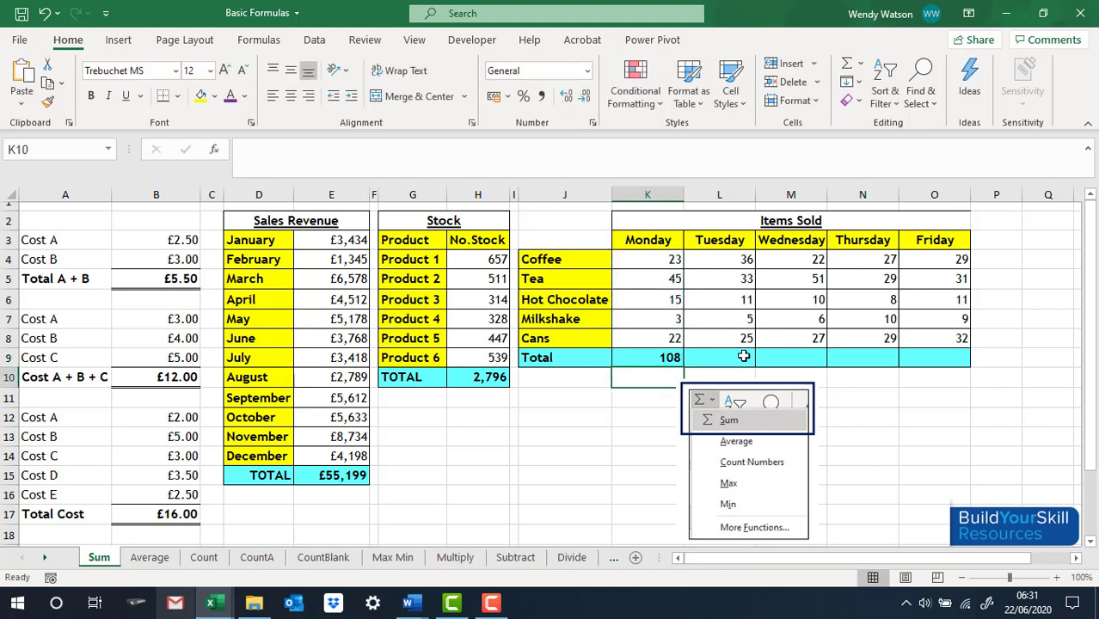
Step: Total Tuesday's items sold in L9 with AutoSum over L4:L8 and fill the formula across to Friday in O9
left_click(719, 357)
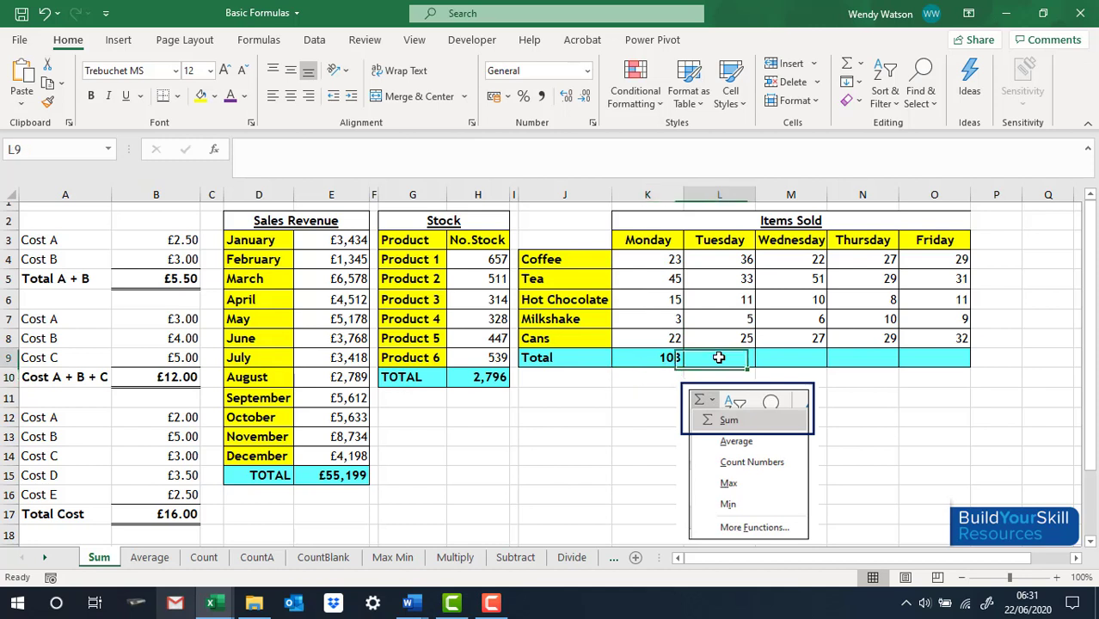
left_click(847, 66)
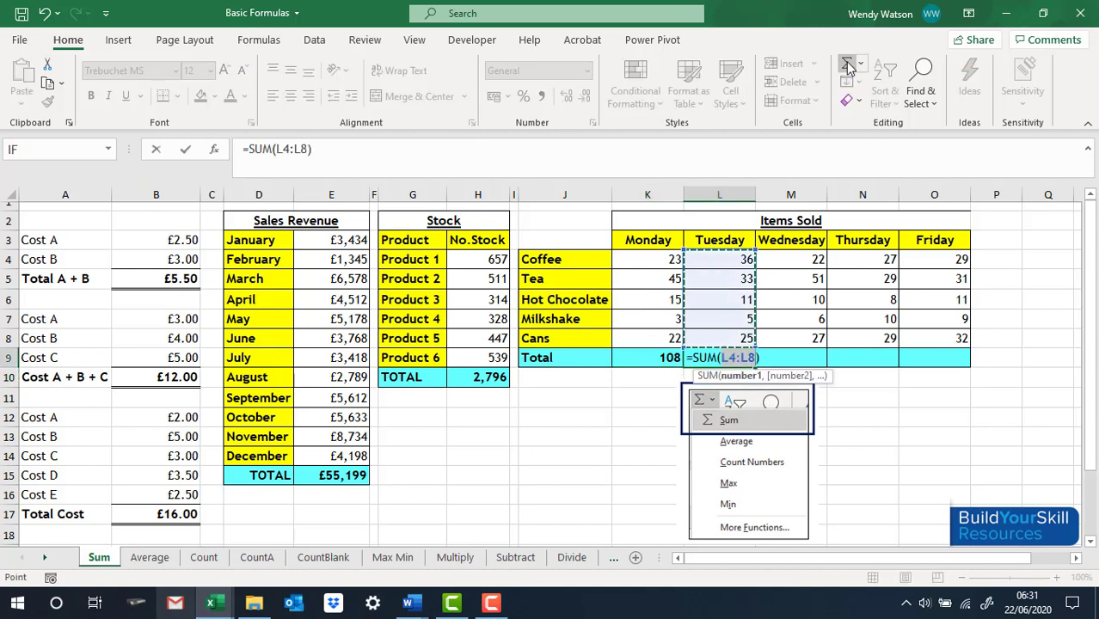
key("Return")
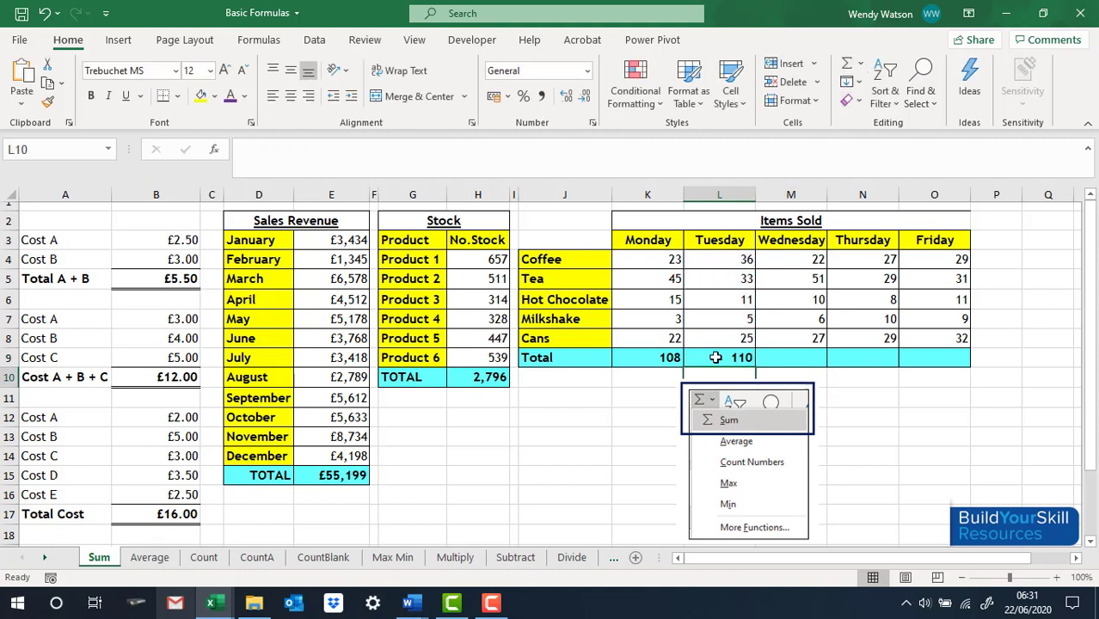
left_click(729, 355)
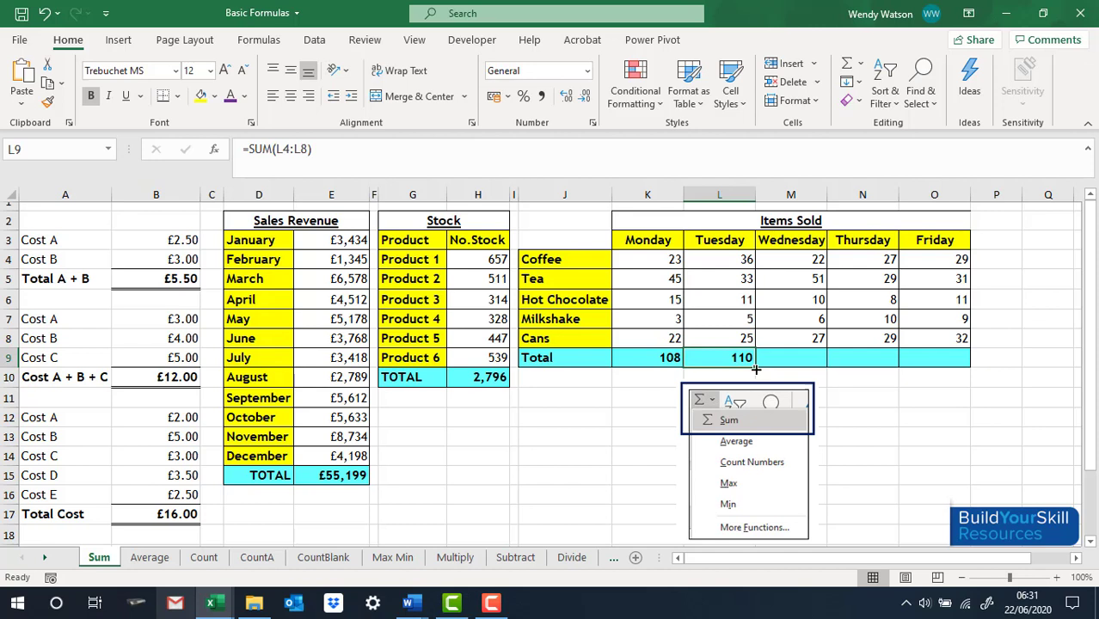
left_click_drag(756, 370, 945, 361)
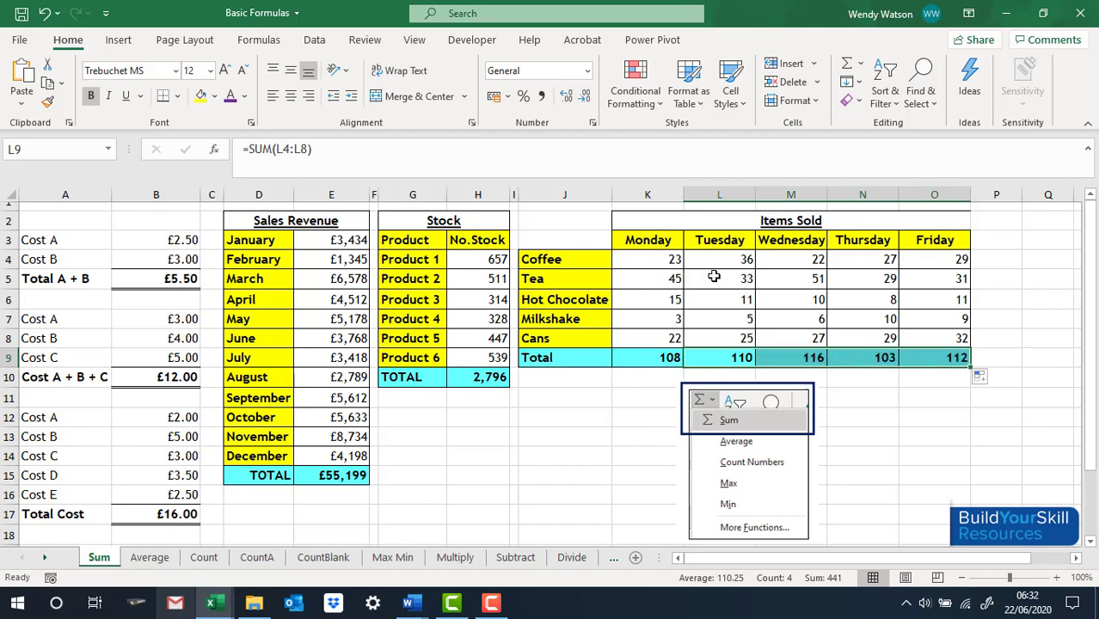
Step: On the Average sheet, calculate the average monthly sales revenue in C15 with AutoSum's Average function over C3:C14
left_click(148, 558)
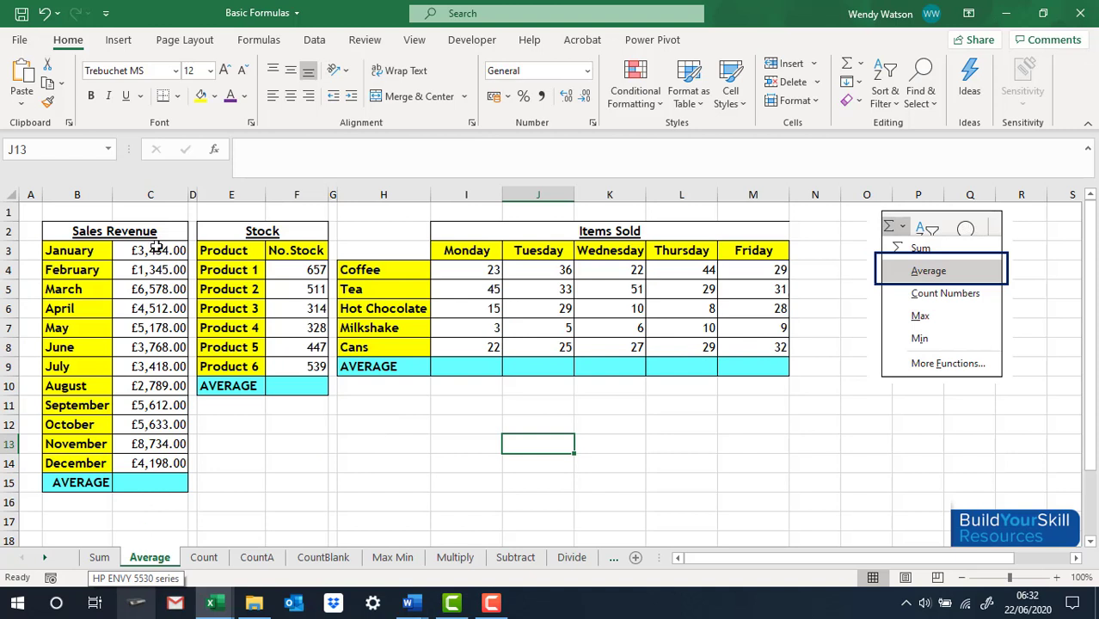
left_click(142, 482)
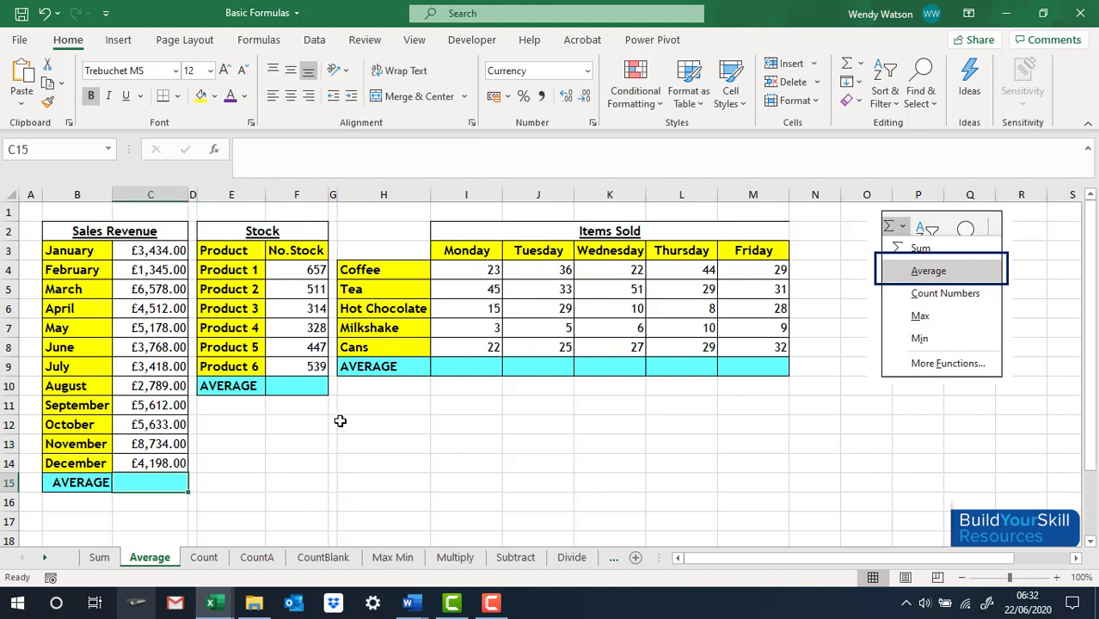
left_click(863, 68)
left_click(886, 106)
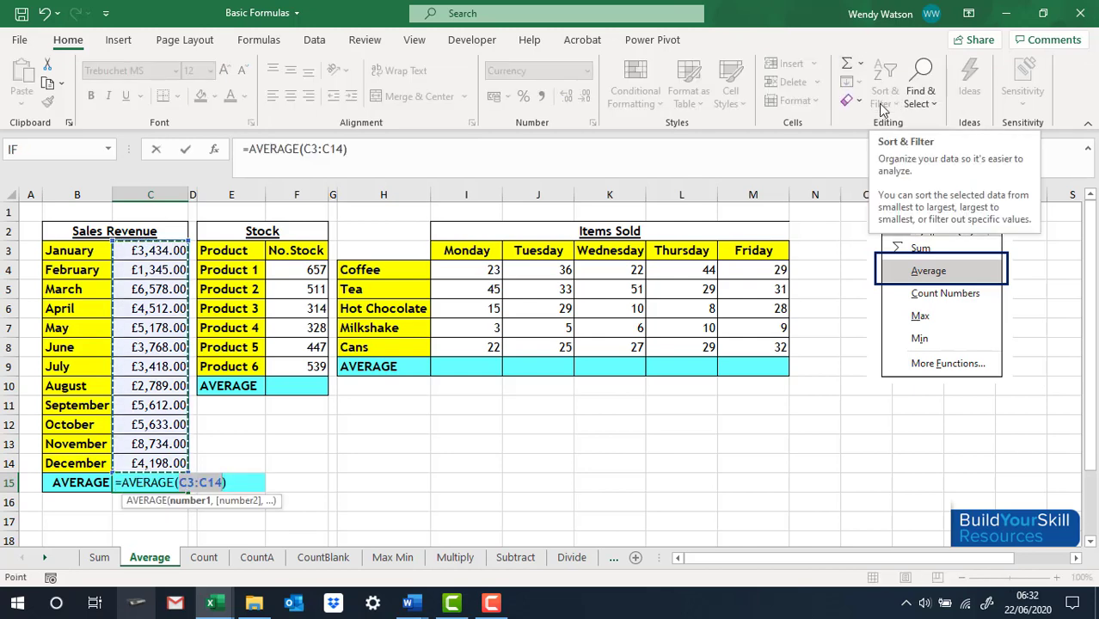
key("Return")
Step: Average the stock numbers F4:F9 into F10 by applying AutoSum's Average function to the selected range
left_click(315, 268)
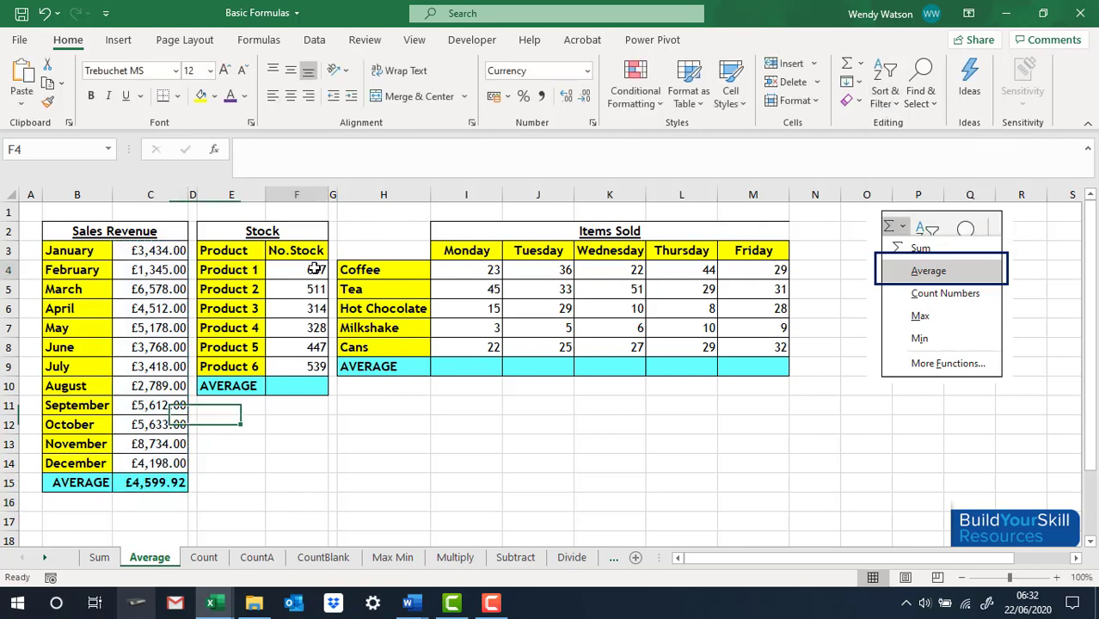
left_click_drag(315, 268, 312, 366)
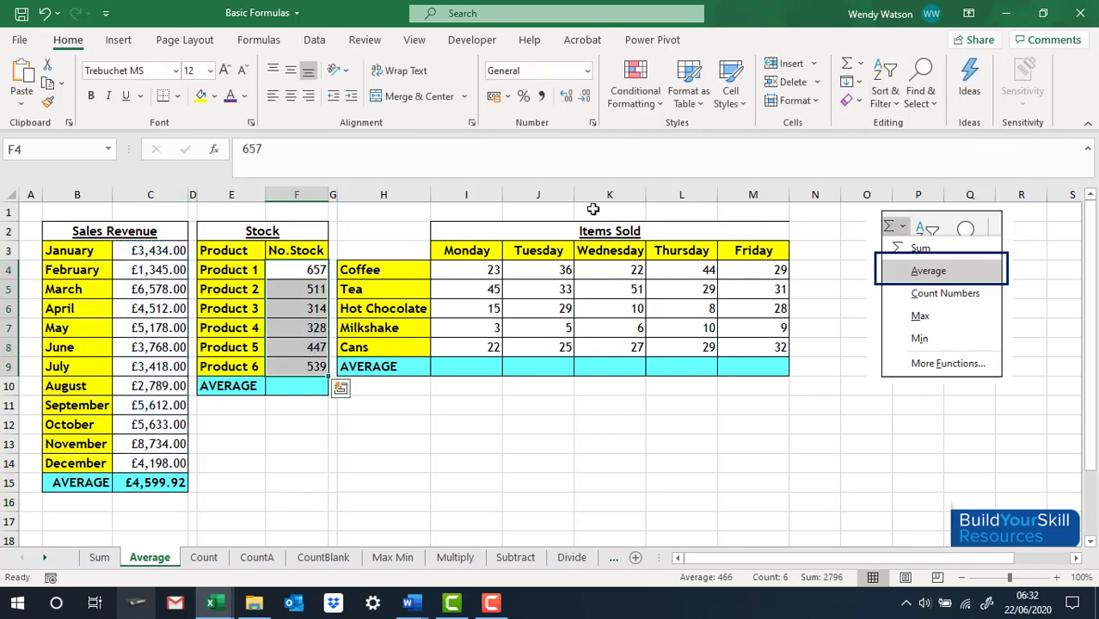
left_click(859, 65)
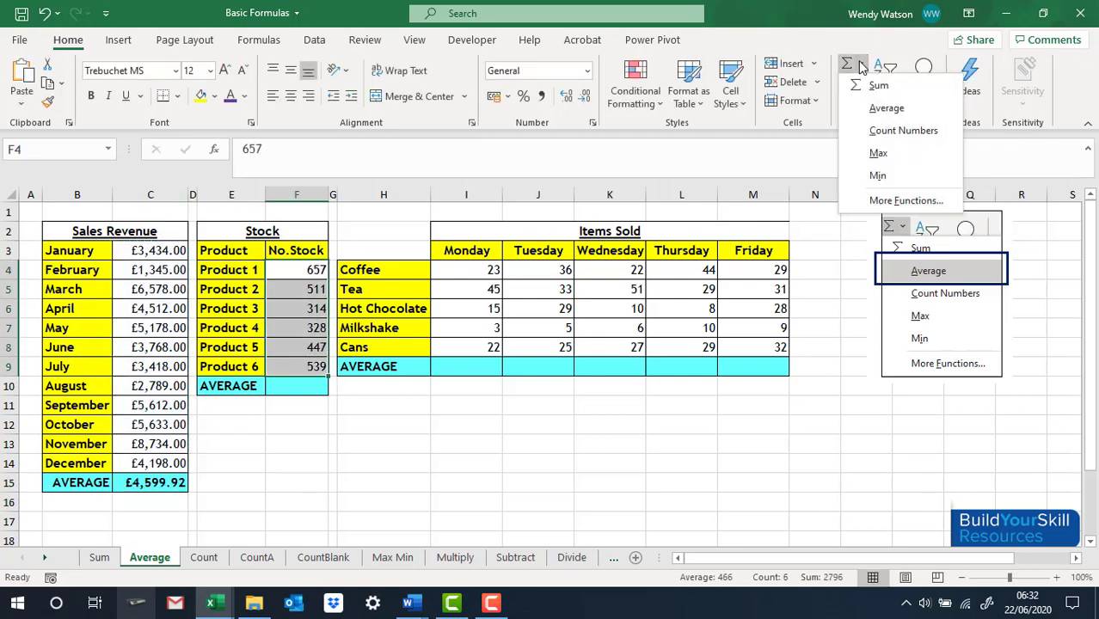
left_click(886, 109)
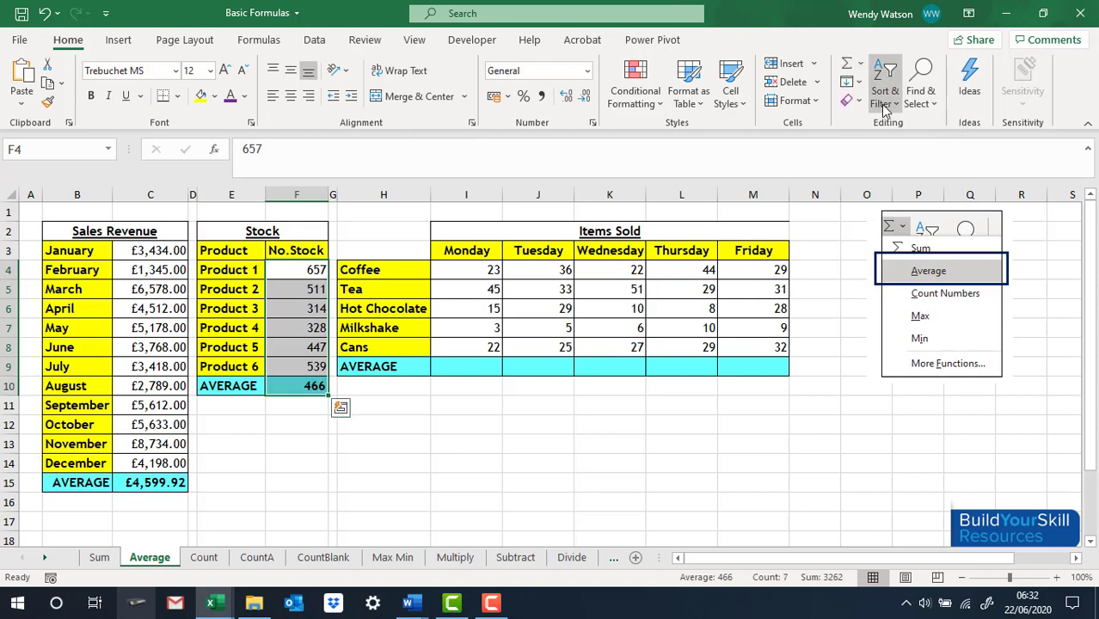
Step: Average Monday's items sold in I9 over I4:I8 and fill the formula across to Friday in M9
left_click(466, 363)
left_click(859, 65)
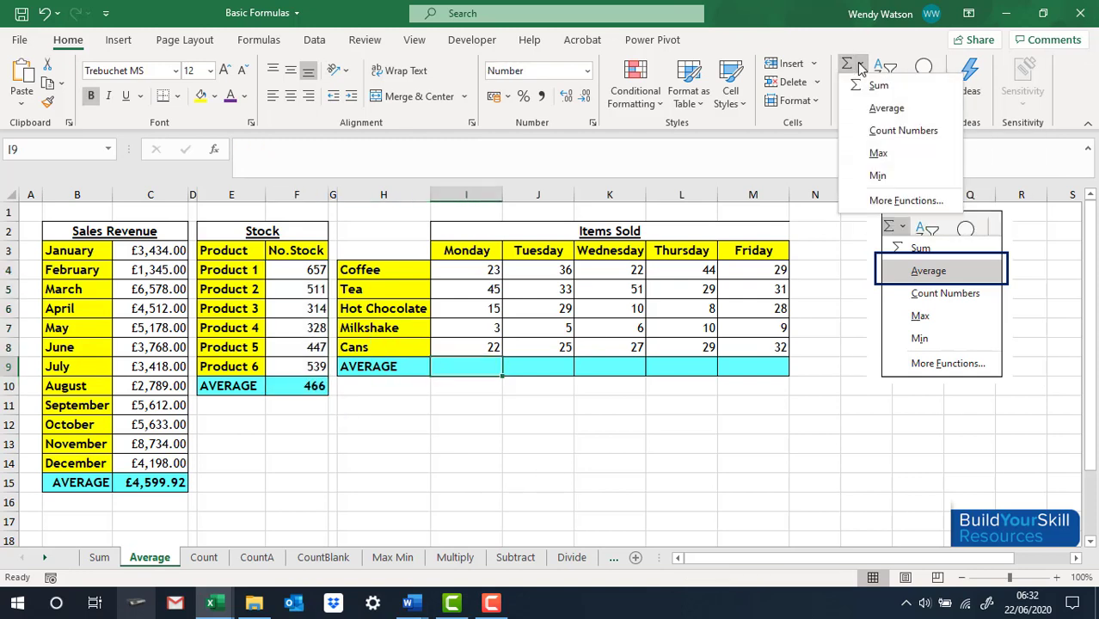
left_click(885, 108)
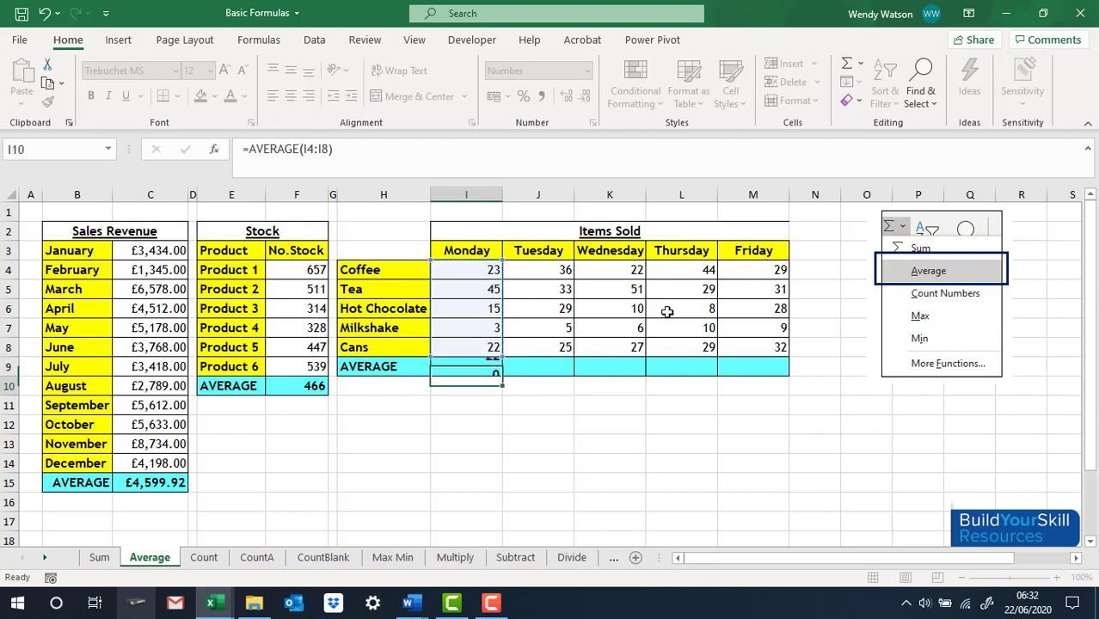
key("Return")
left_click(481, 371)
left_click_drag(500, 376, 769, 376)
left_click(509, 439)
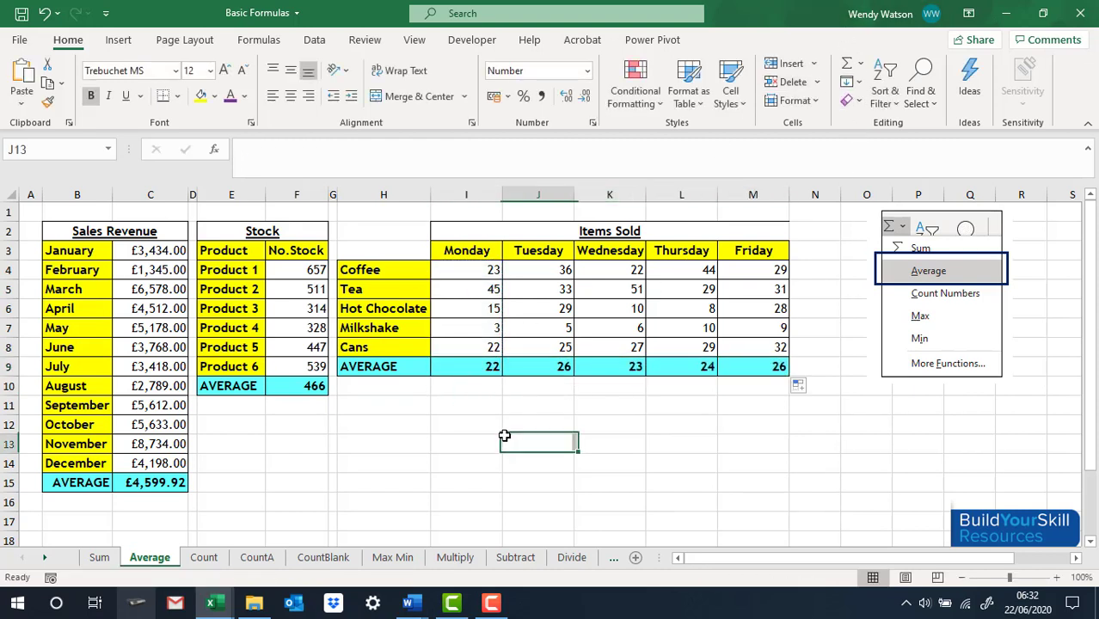
Step: On the Count sheet, count the numeric invoices in B17 with Count Numbers over B2:B16
left_click(198, 559)
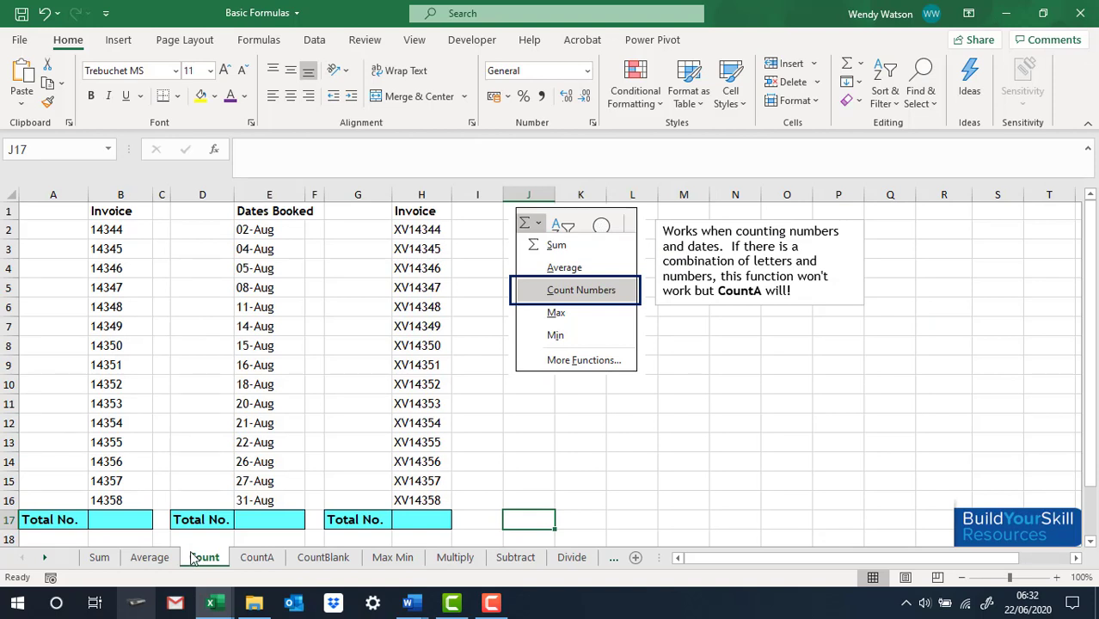
left_click(120, 523)
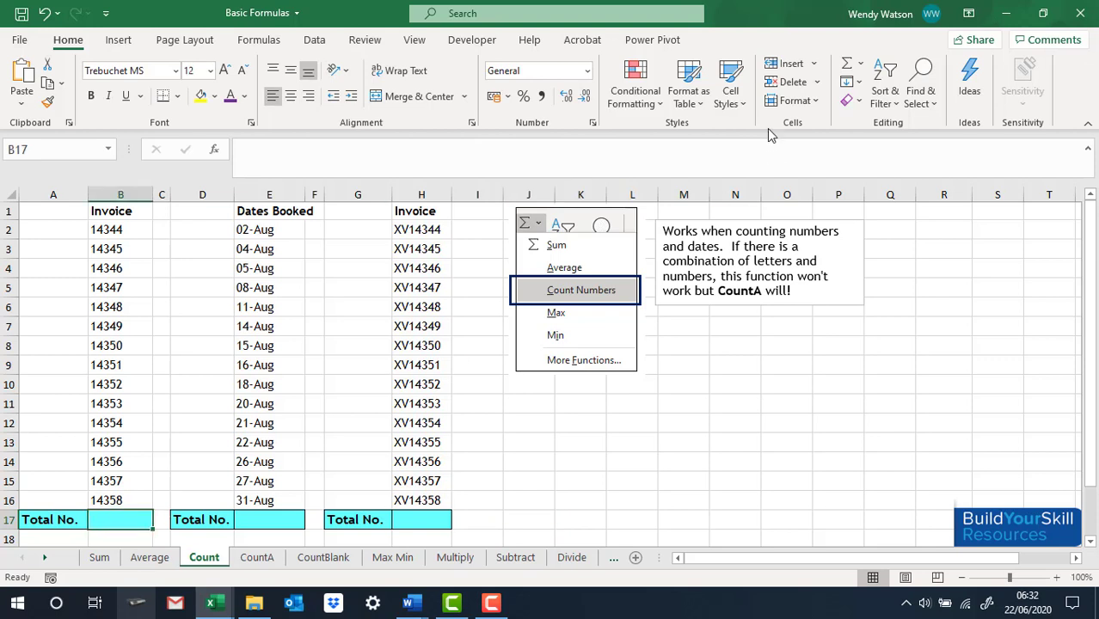
left_click(860, 64)
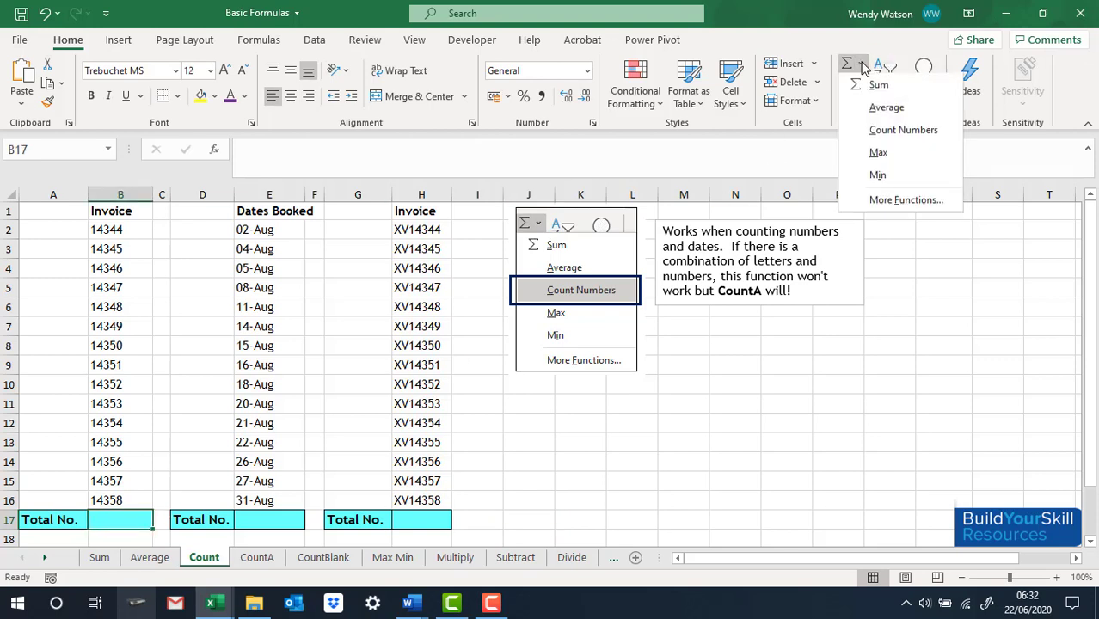
left_click(885, 133)
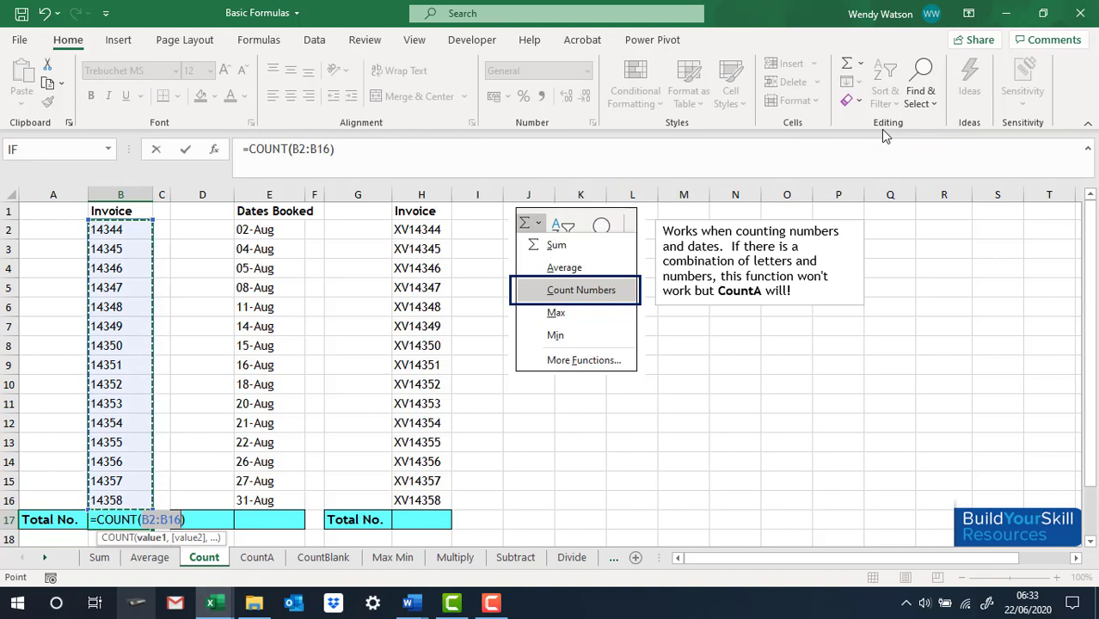
key("Return")
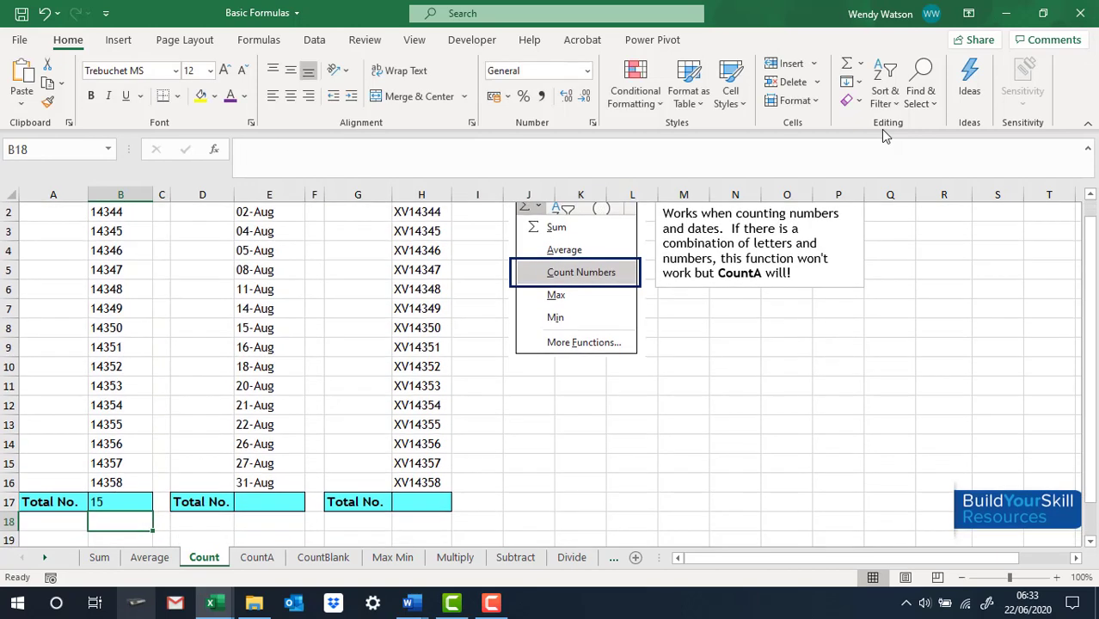
scroll(519, 317, "up", 1)
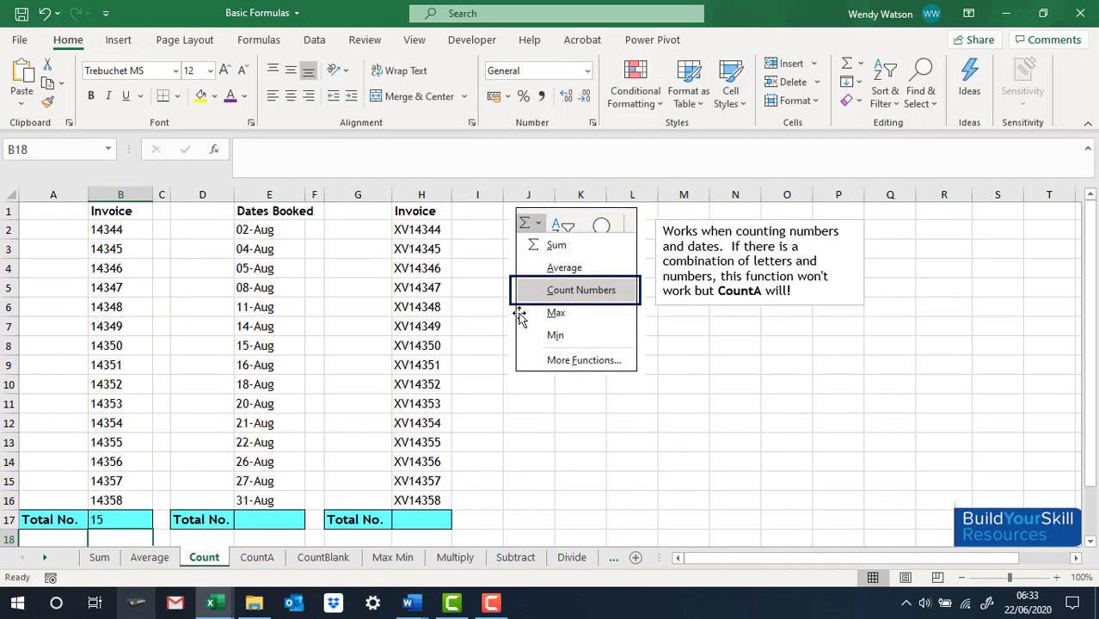
Step: Count the booked dates in E17 with Count Numbers, changing the range to E2:E16
left_click(260, 522)
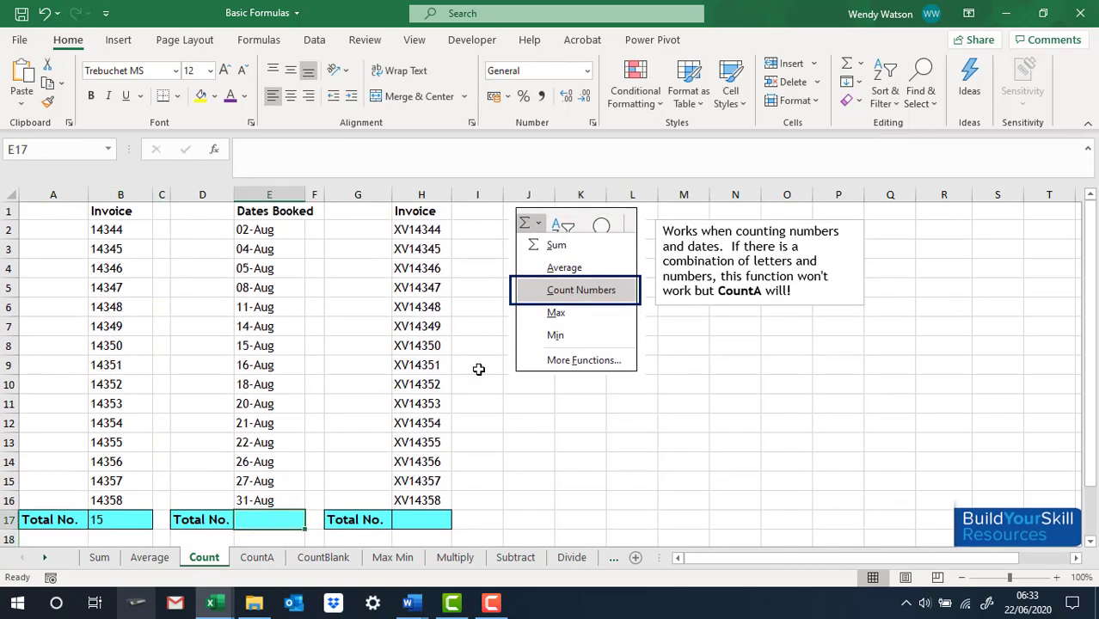
left_click(861, 65)
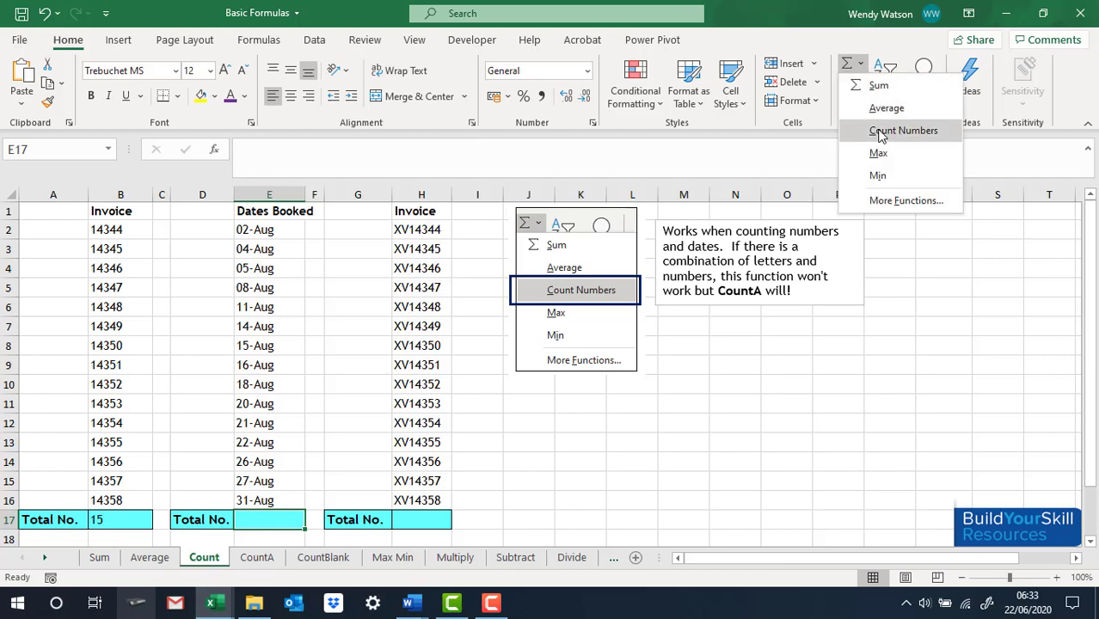
left_click(879, 131)
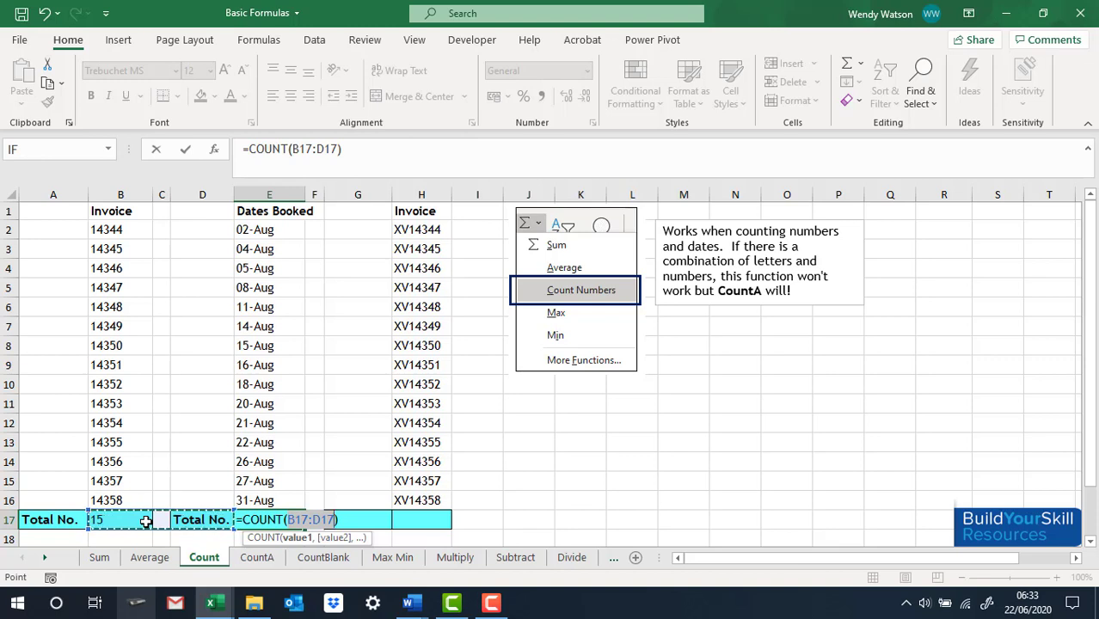
left_click(270, 230)
left_click_drag(264, 245, 258, 494)
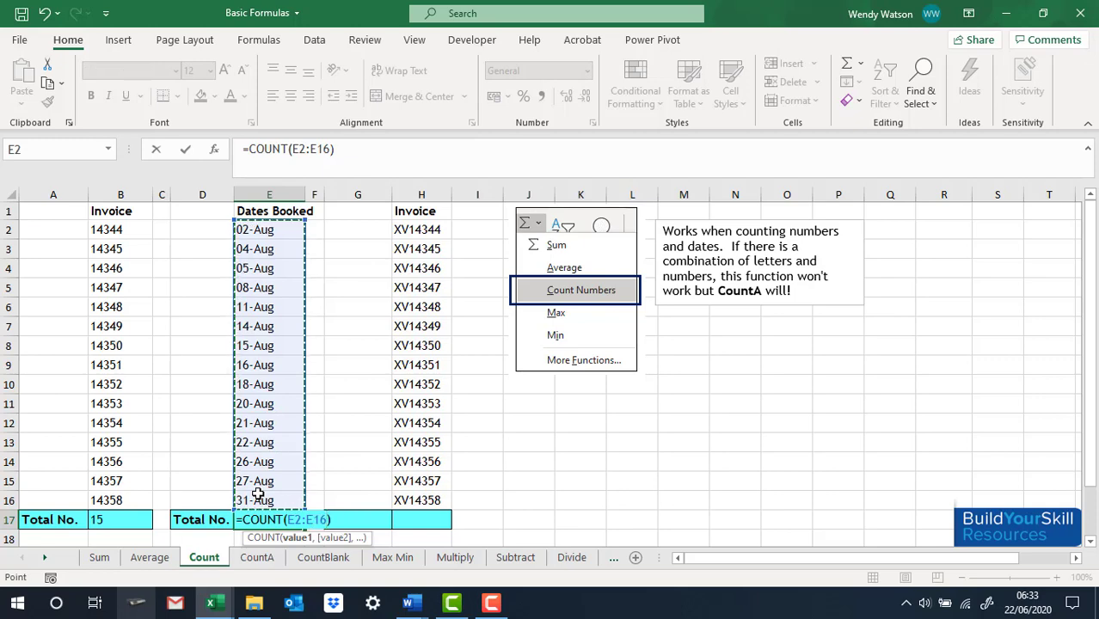
key("Return")
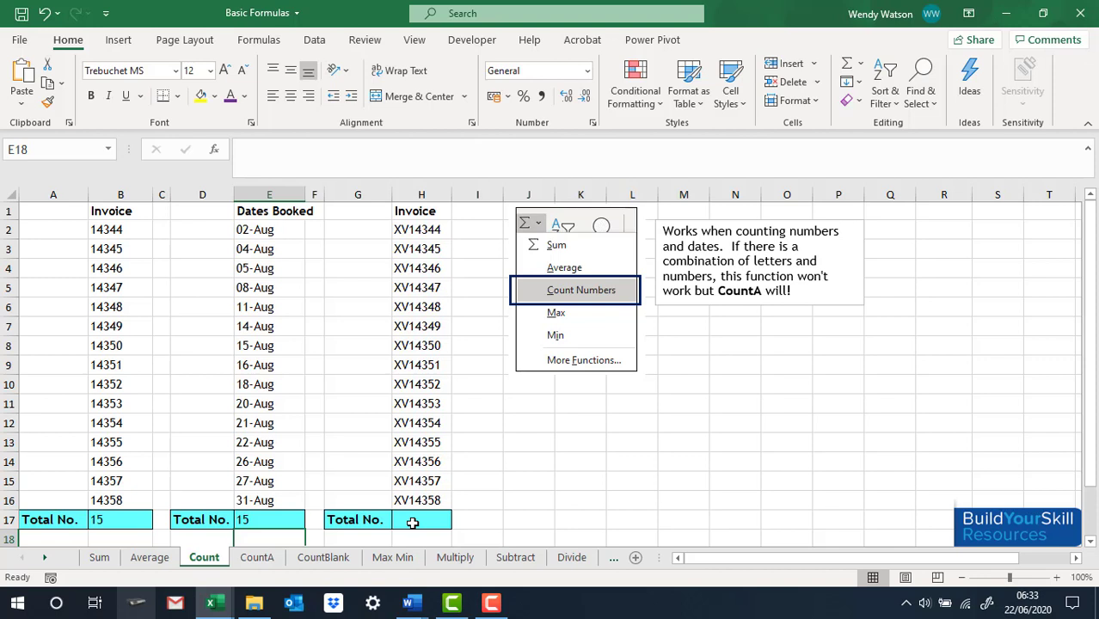
Step: Apply Count Numbers in H17 to the letter-prefixed invoices, changing the range to H2:H16, and reselect the cell to check its formula
left_click(413, 523)
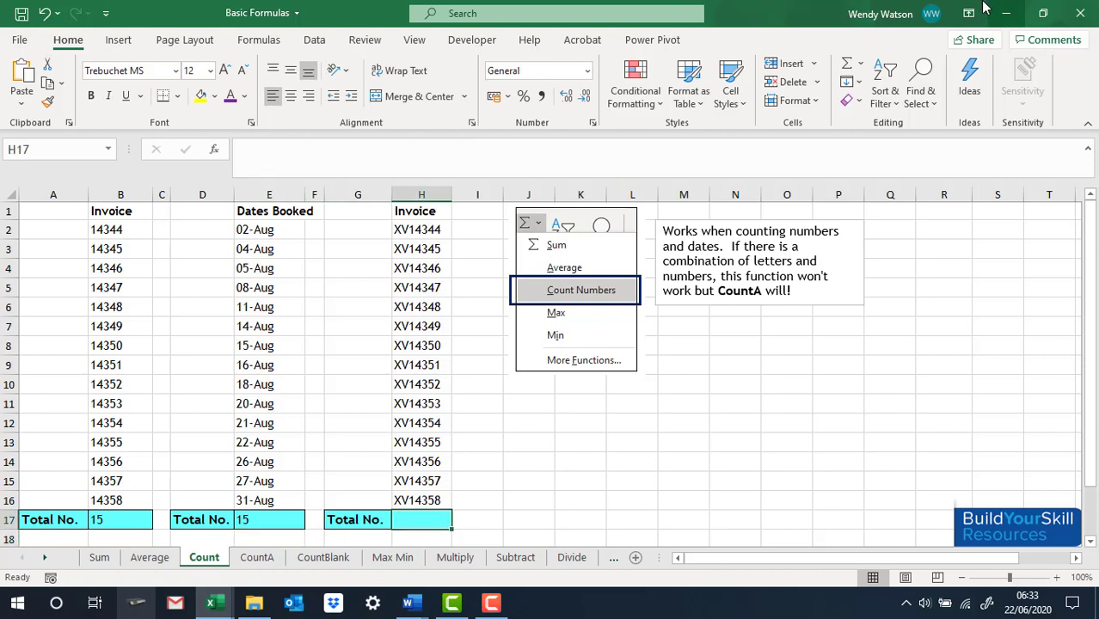
left_click(859, 63)
left_click(889, 131)
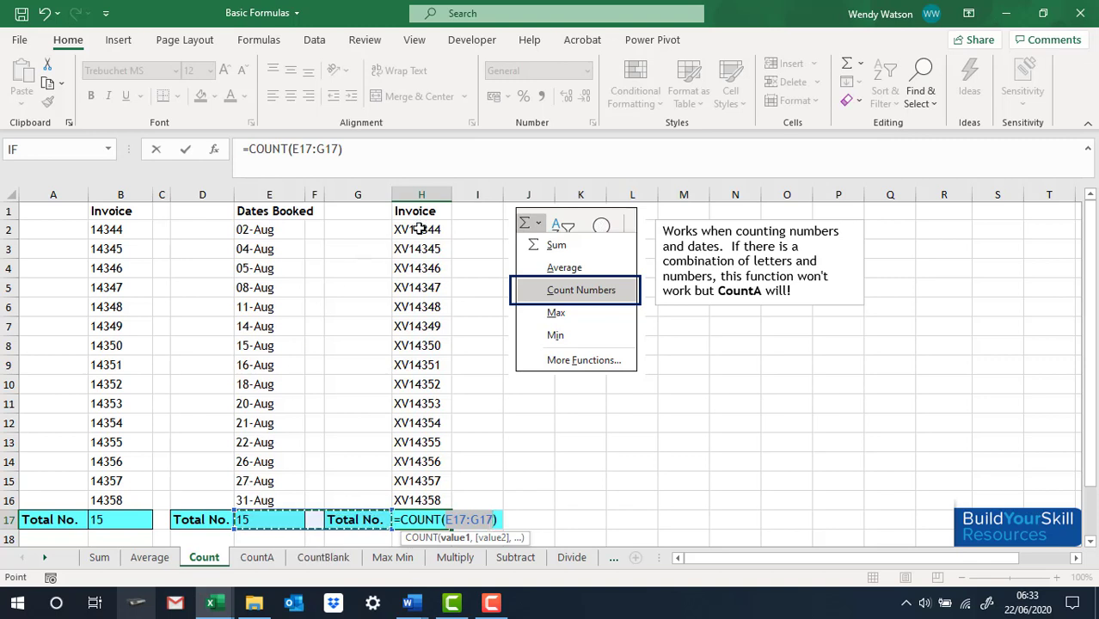
left_click_drag(417, 230, 427, 493)
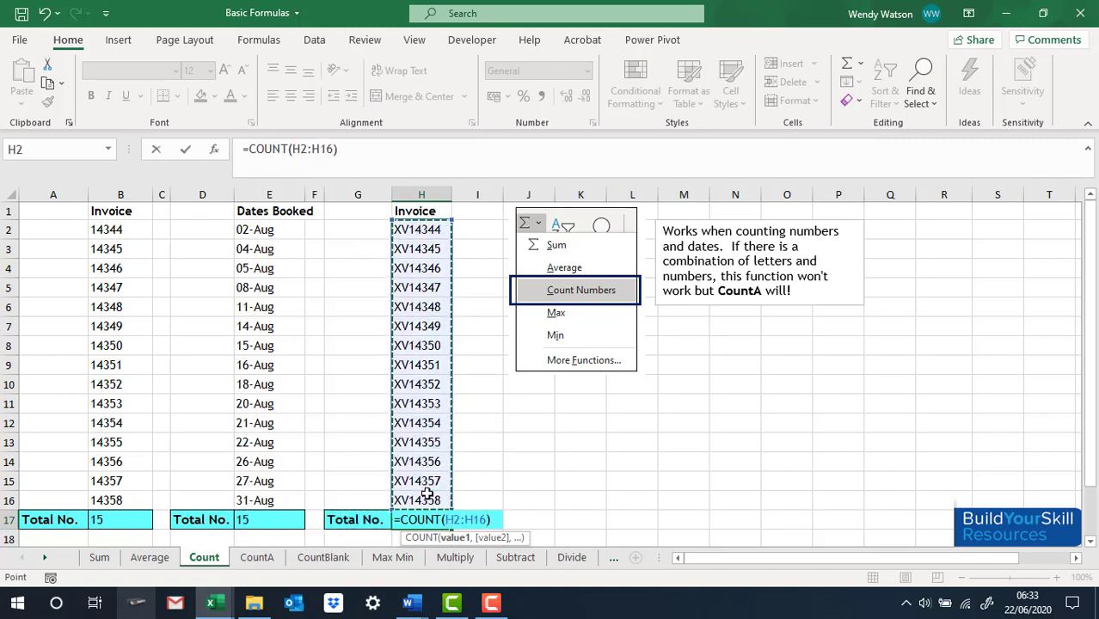
key("Return")
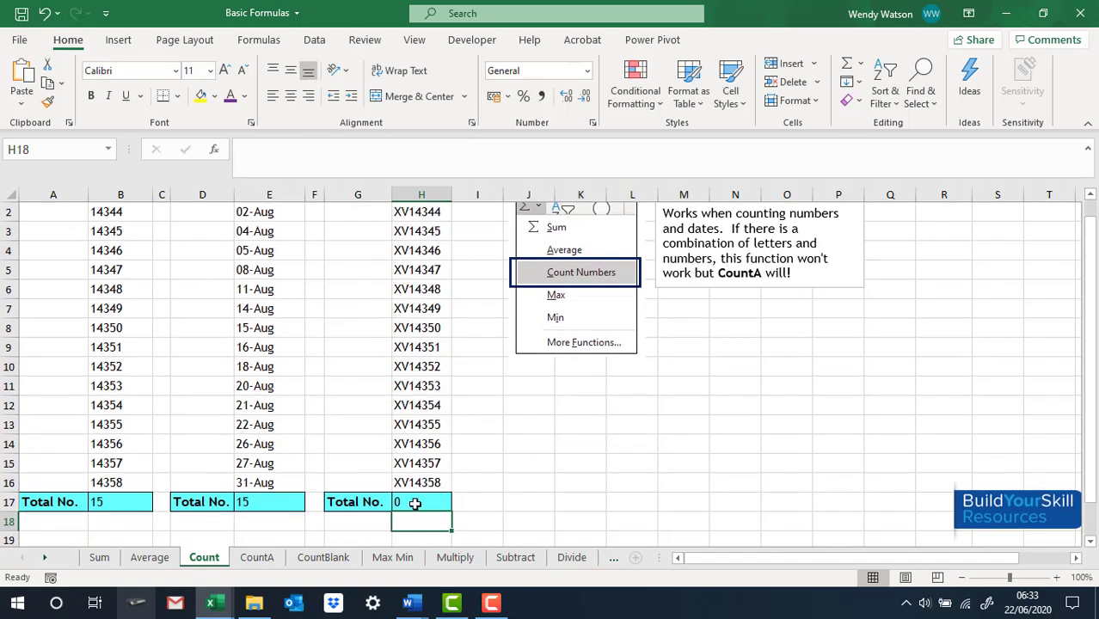
left_click(415, 502)
scroll(409, 481, "up", 1)
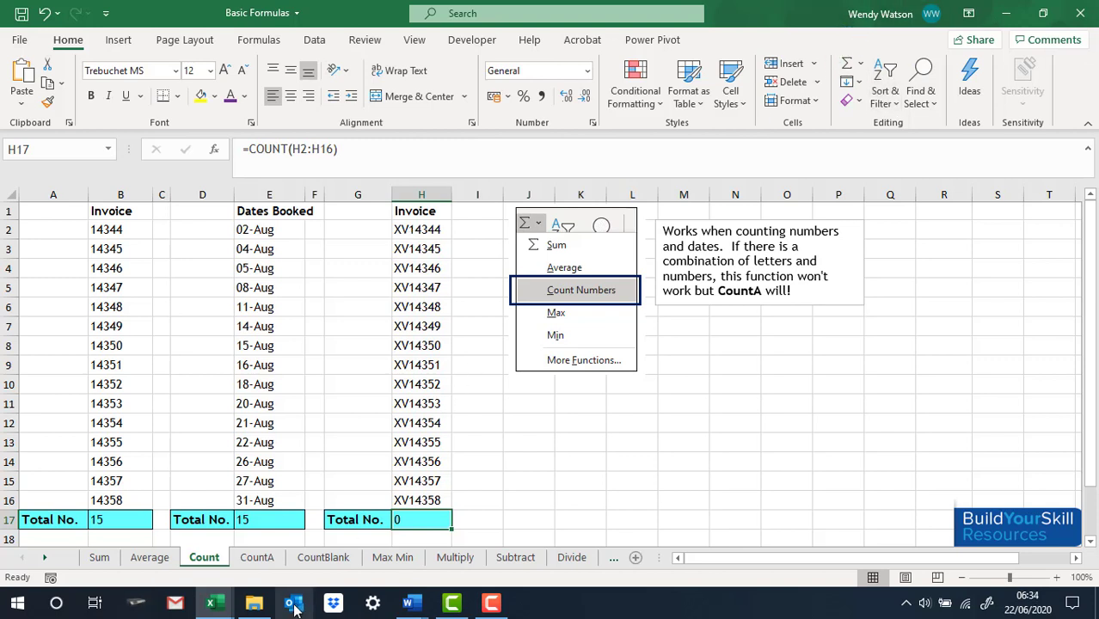
Step: On the CountA sheet, count the products in B16 with a COUNTA formula over B3:B15
left_click(256, 559)
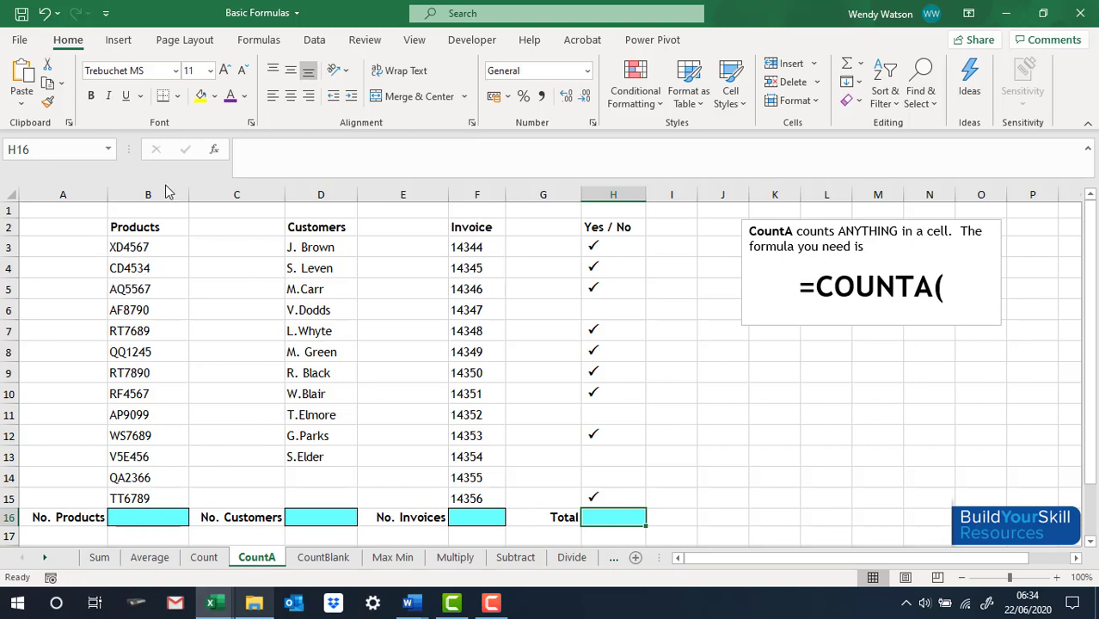
left_click(136, 515)
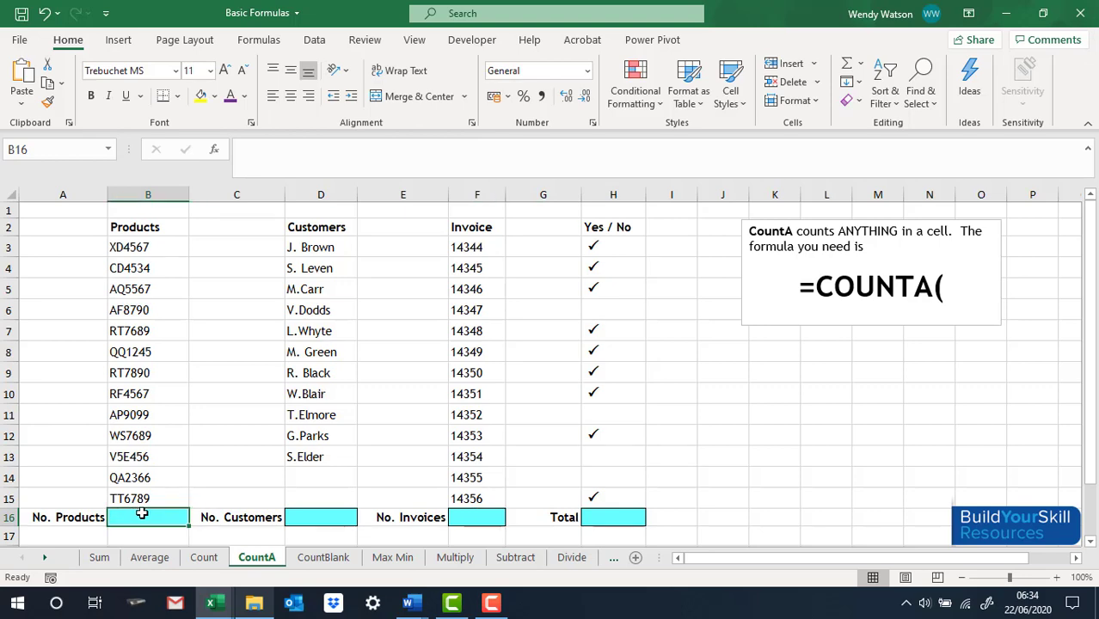
type("=count")
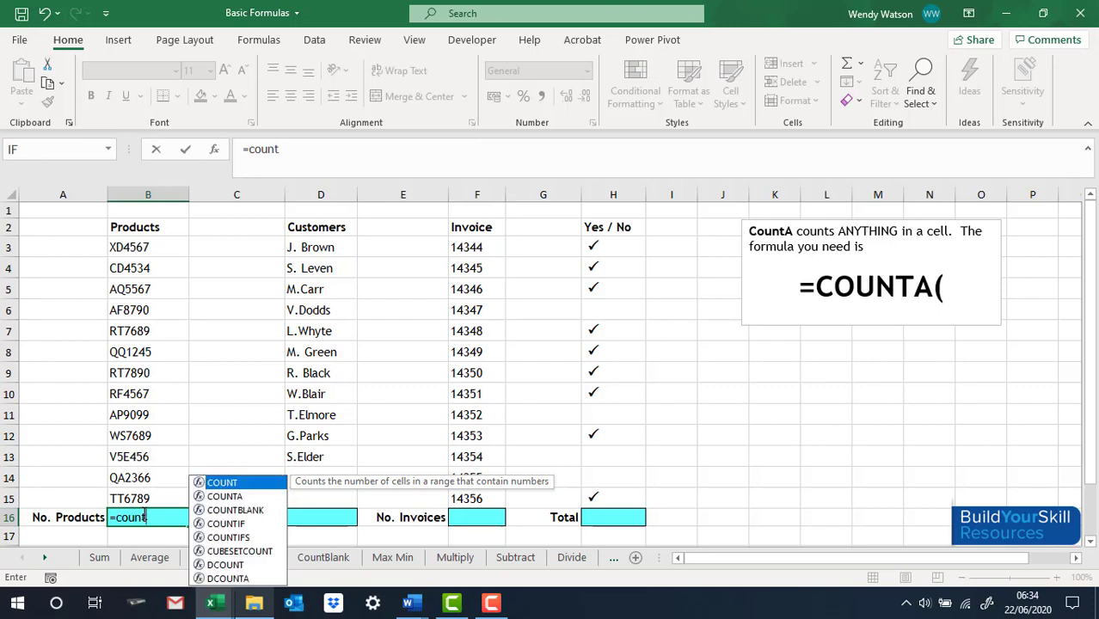
double_click(223, 497)
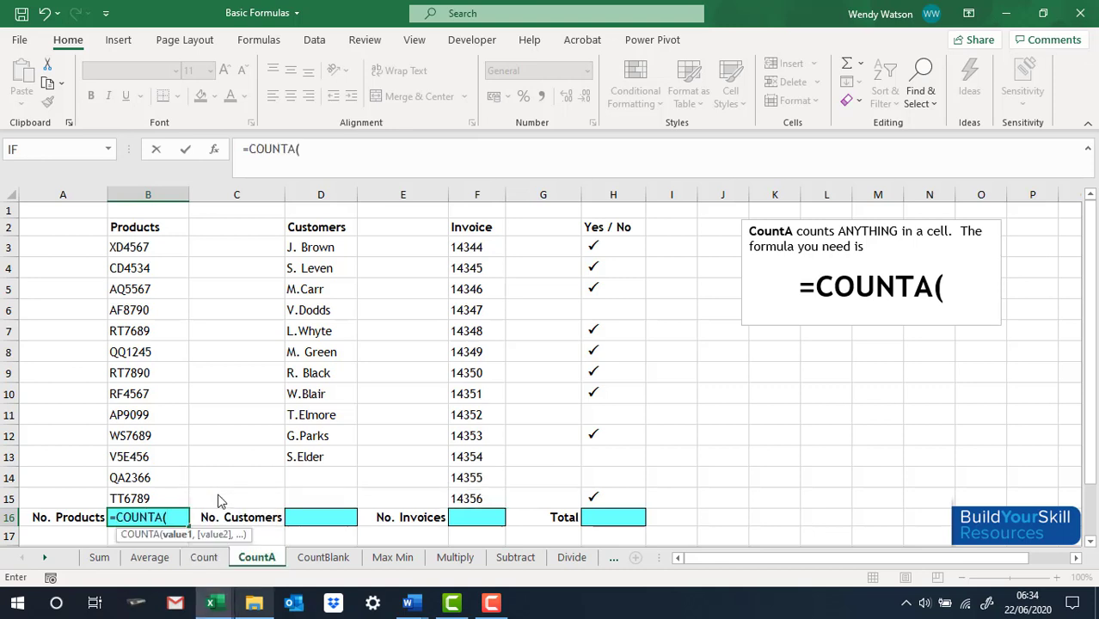
left_click_drag(142, 247, 142, 492)
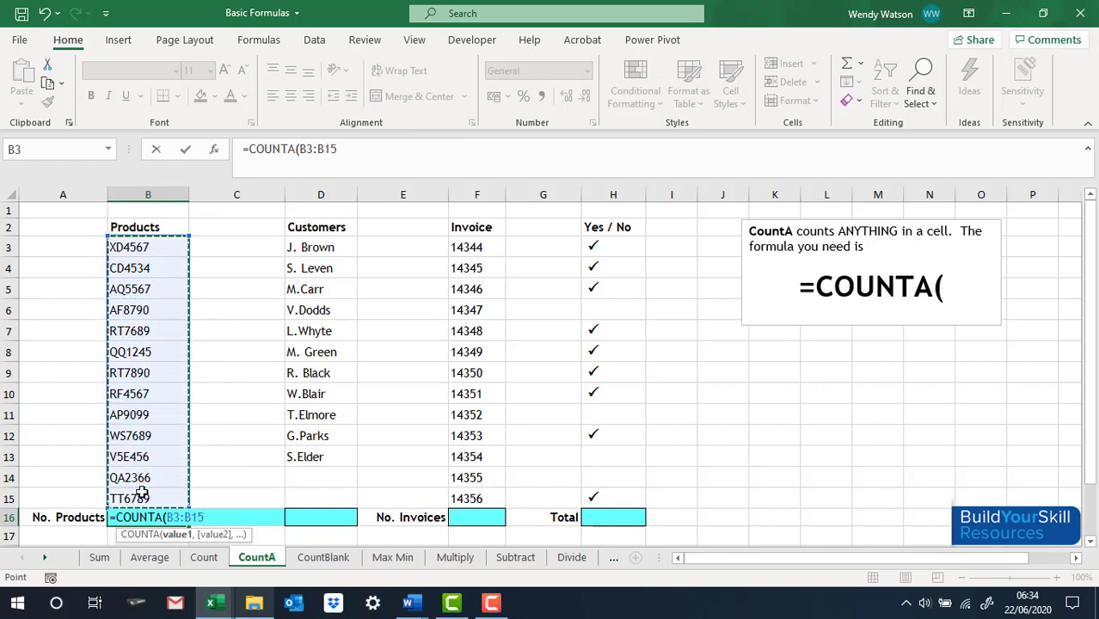
key("Return")
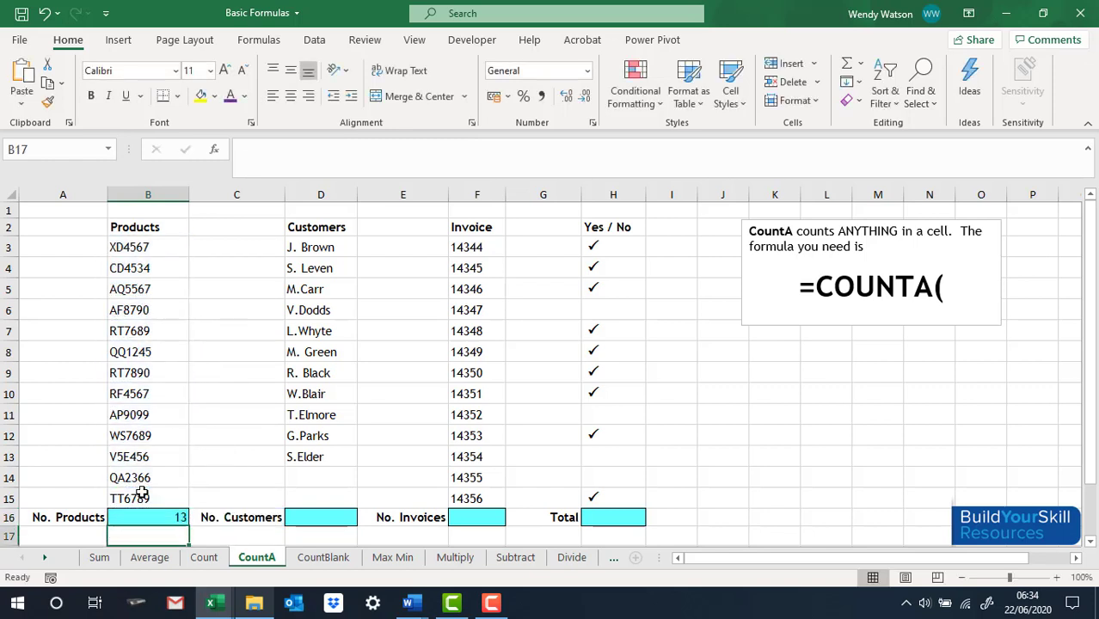
Step: Count the customers in D16 with a COUNTA formula over D3:D15, including the empty cells below the list
left_click(308, 517)
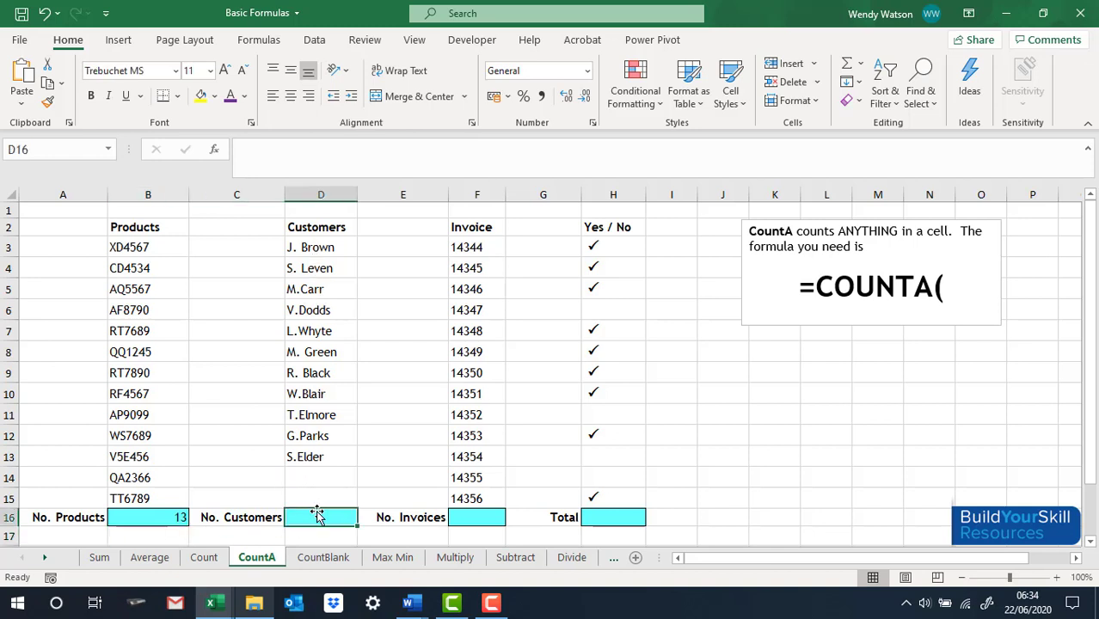
type("=cou")
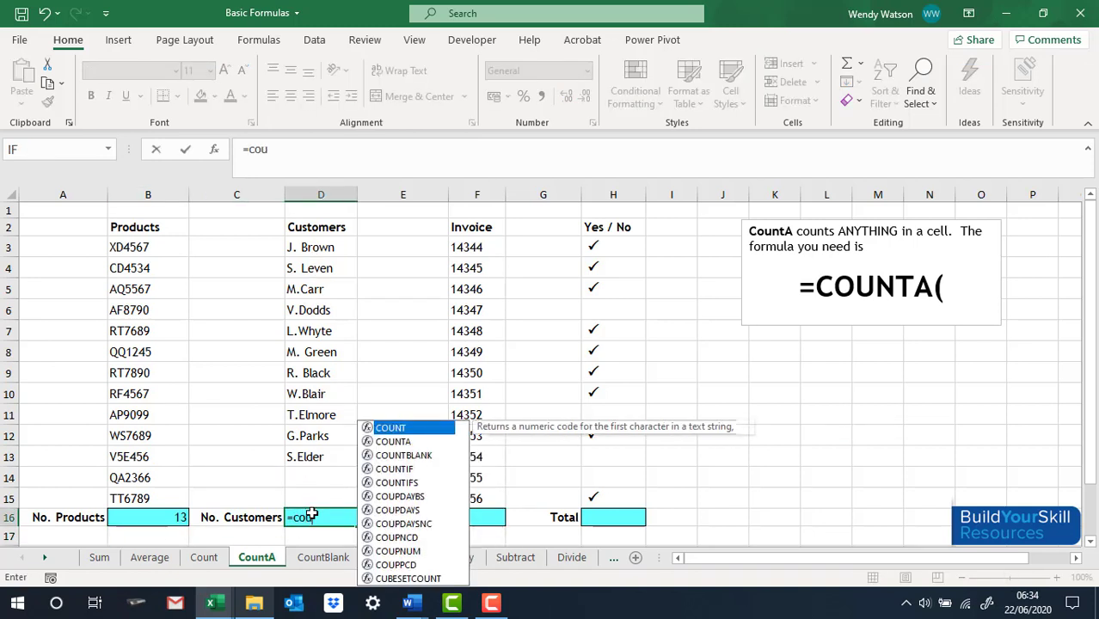
type("nta(")
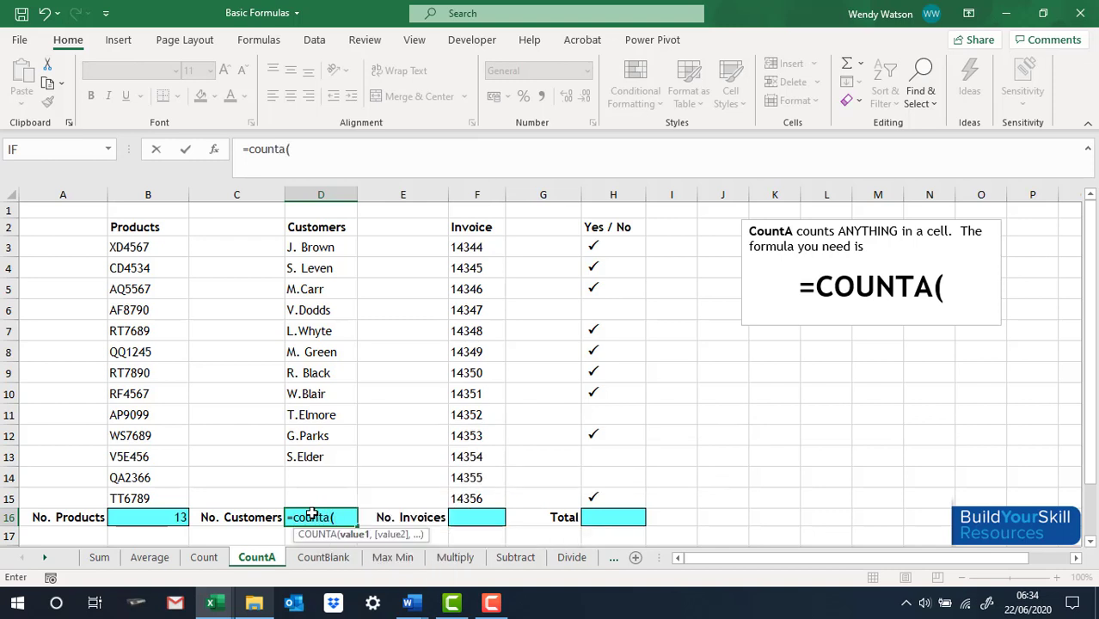
left_click_drag(314, 245, 316, 499)
key("Return")
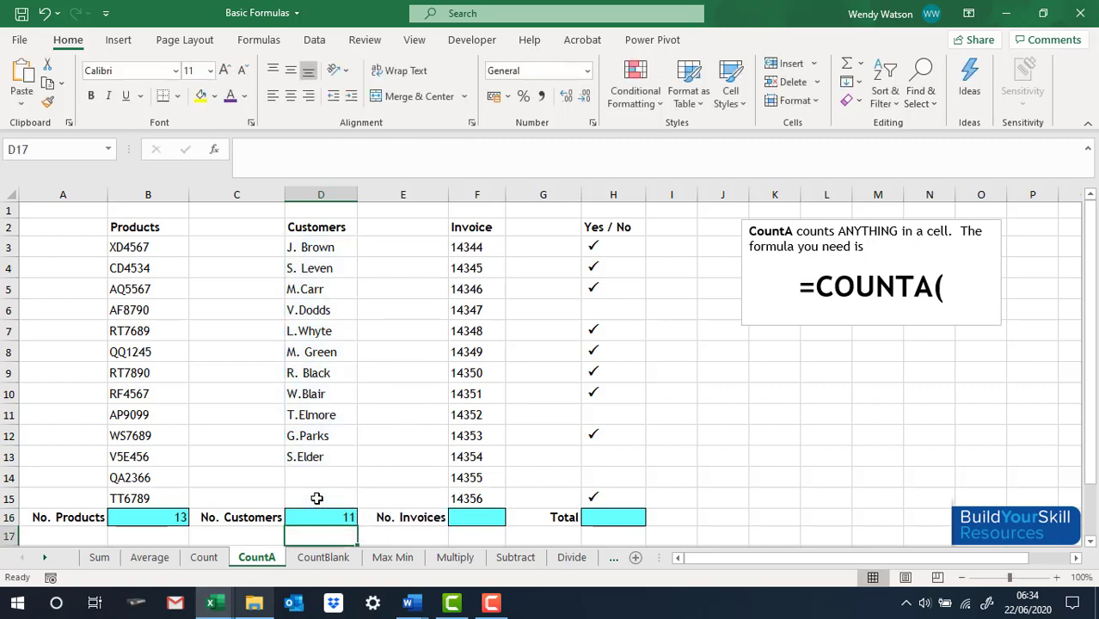
Step: Count the invoices in F16 with a COUNTA formula over F3:F15
left_click(475, 521)
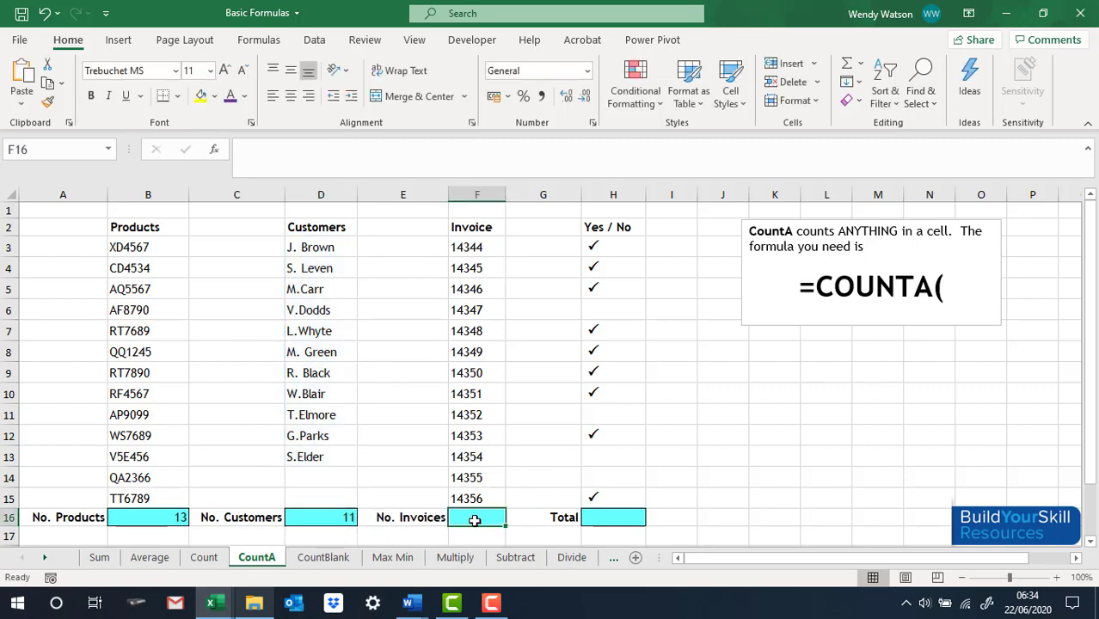
type("=cou")
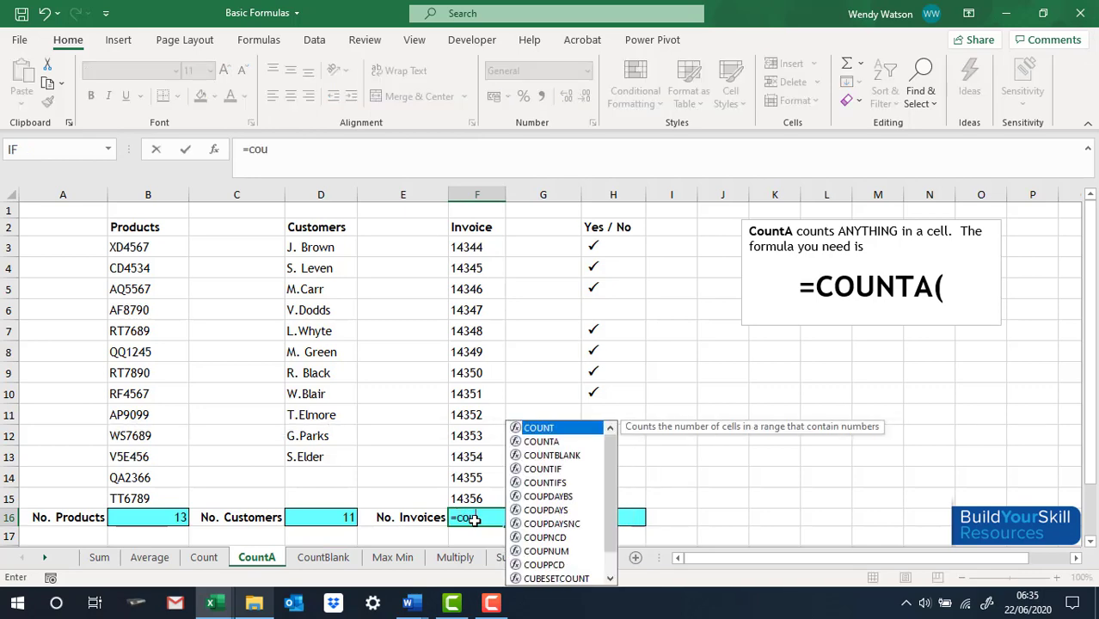
type("nta")
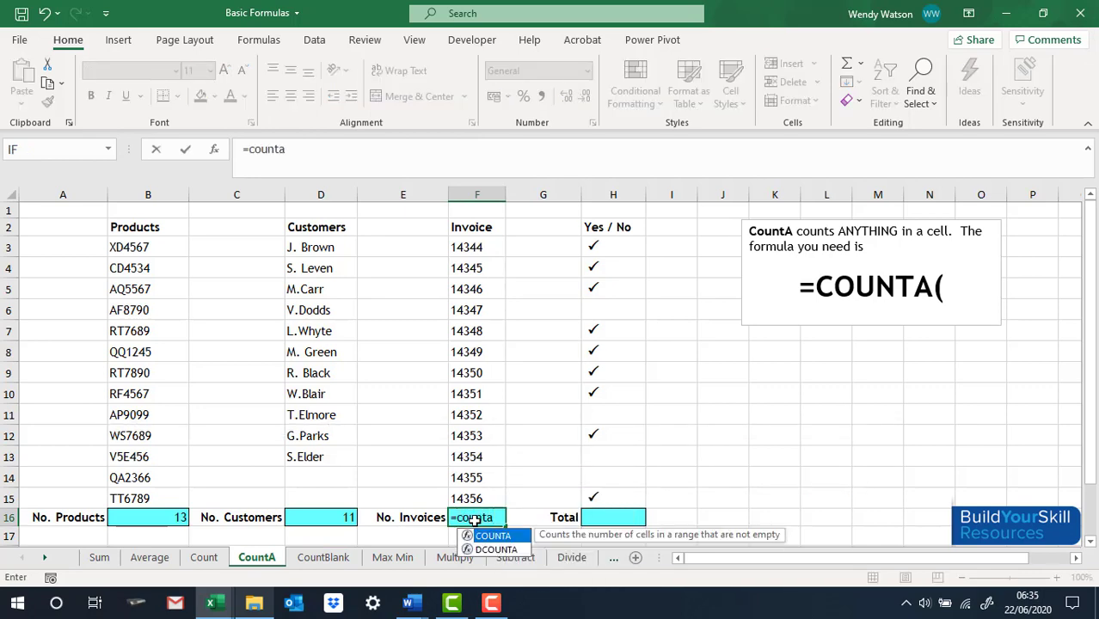
type("(")
left_click_drag(466, 246, 453, 489)
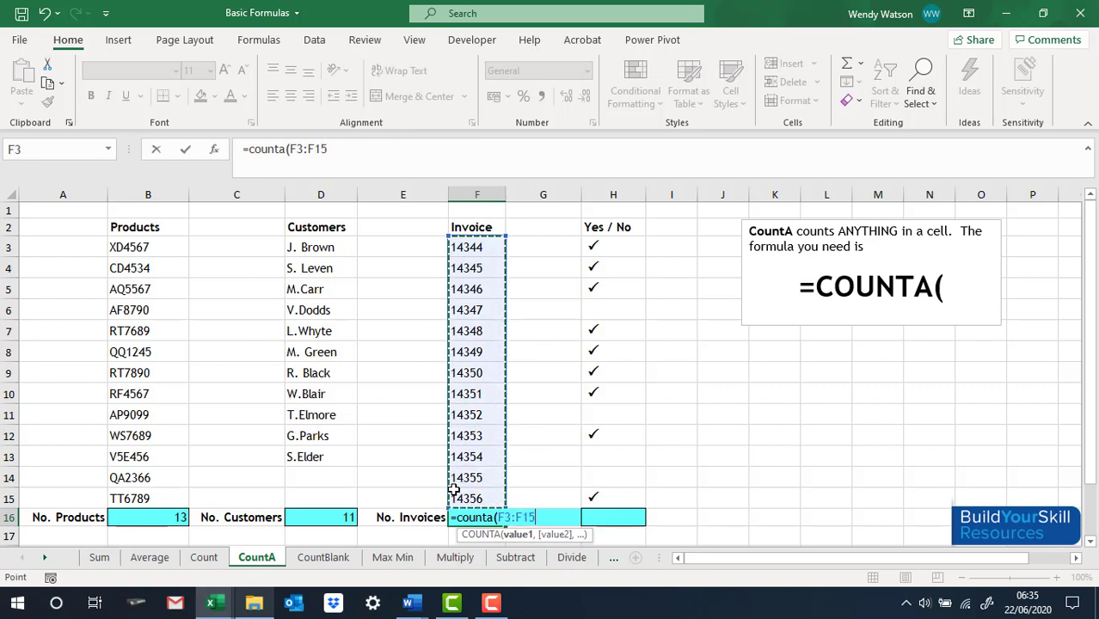
key("Return")
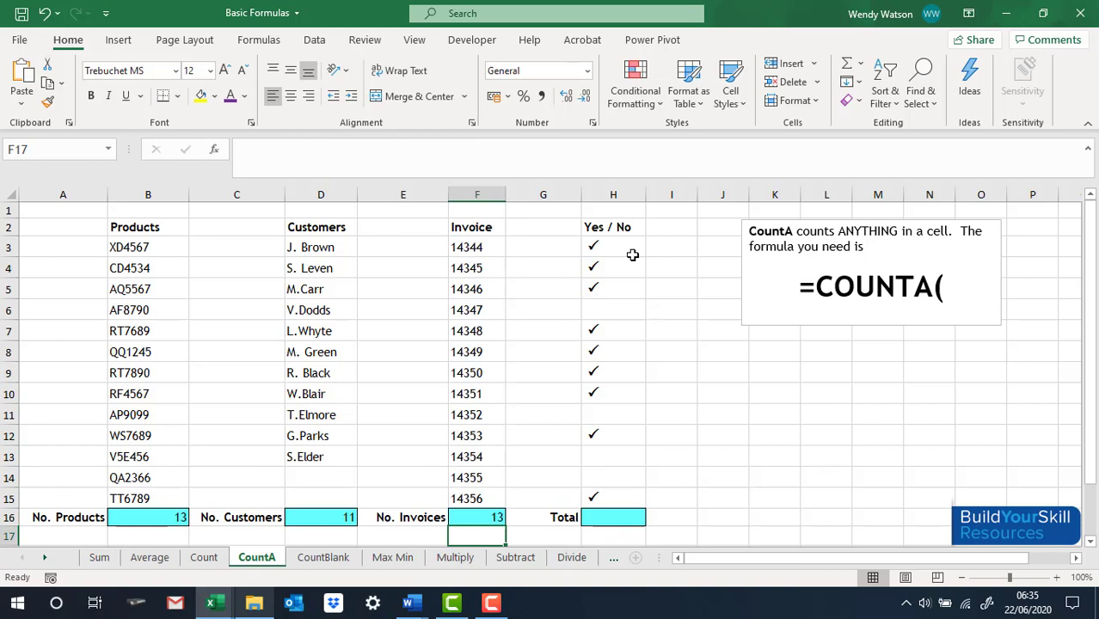
Step: Count the Yes / No tick marks in H16 with a COUNTA formula over H3:H15
left_click(610, 517)
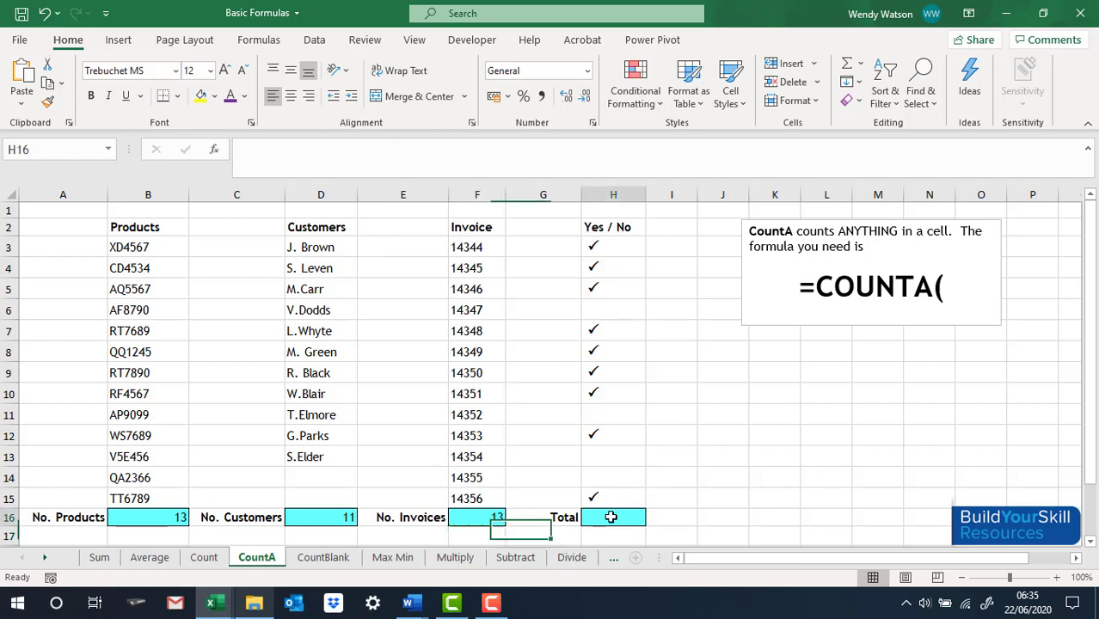
type("=")
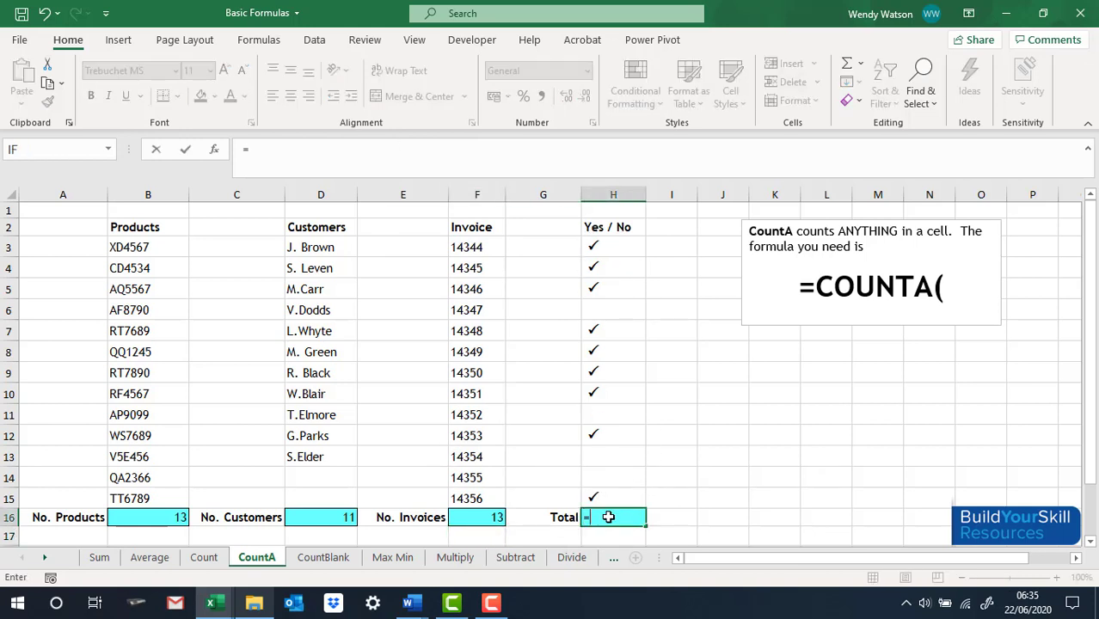
type("counta")
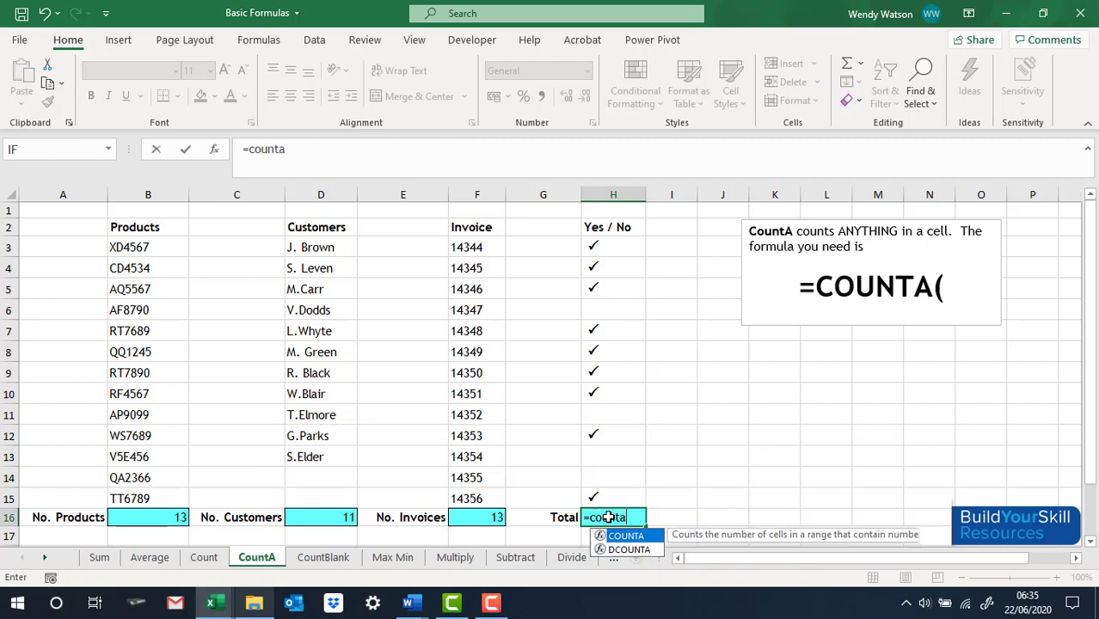
double_click(616, 536)
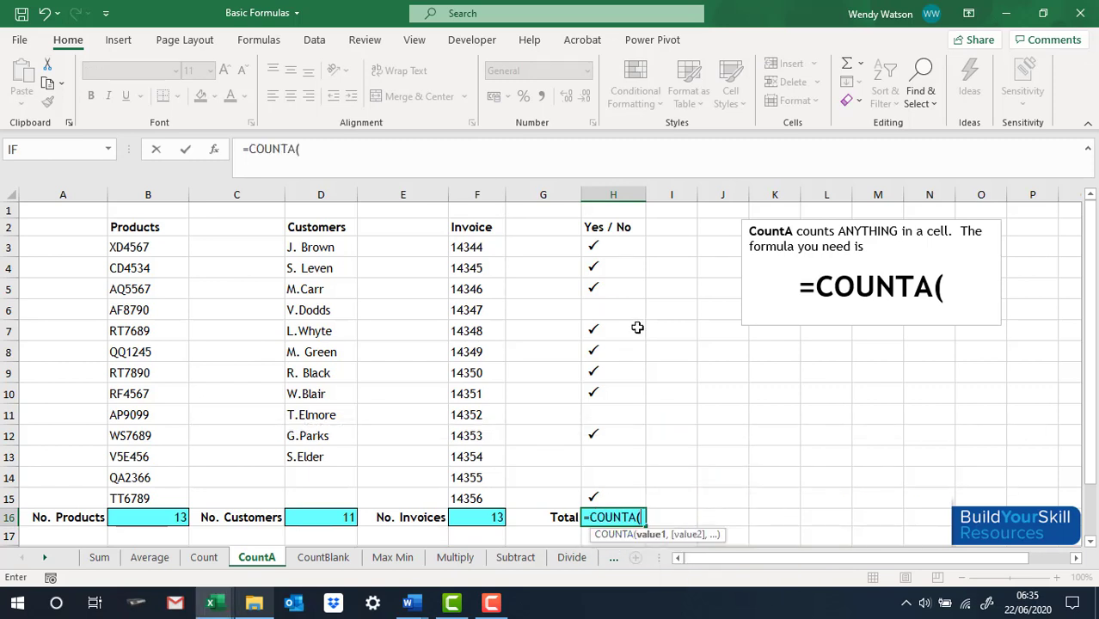
left_click_drag(606, 243, 605, 492)
key("Return")
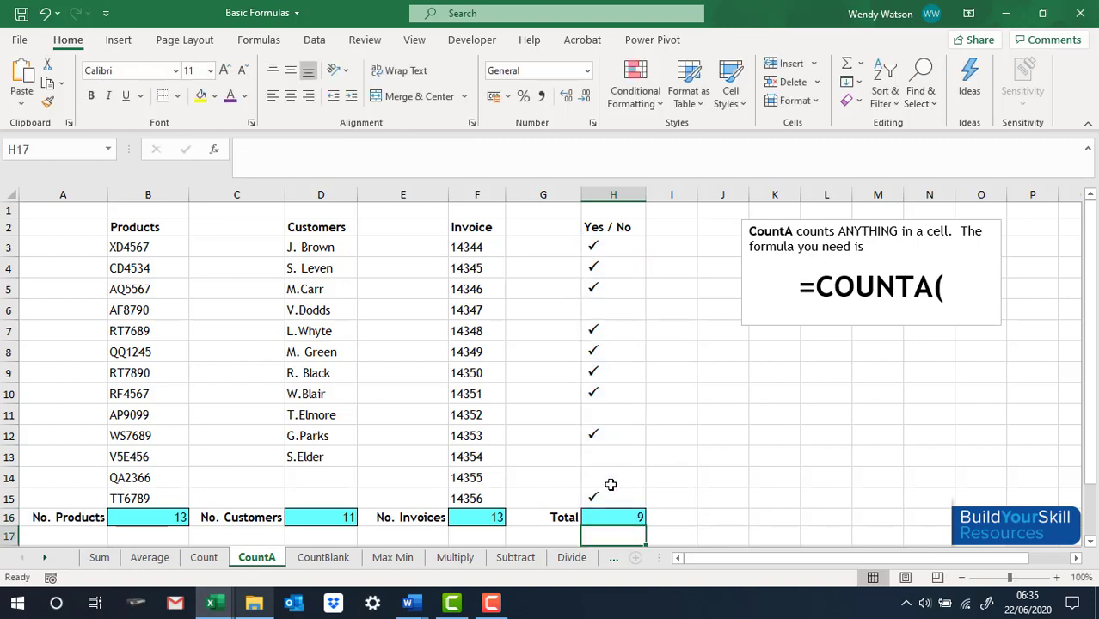
Step: On the CountBlank sheet, count the unbooked holiday cottage weeks in C15 with COUNTBLANK over the customer cells C3:C14
left_click(318, 559)
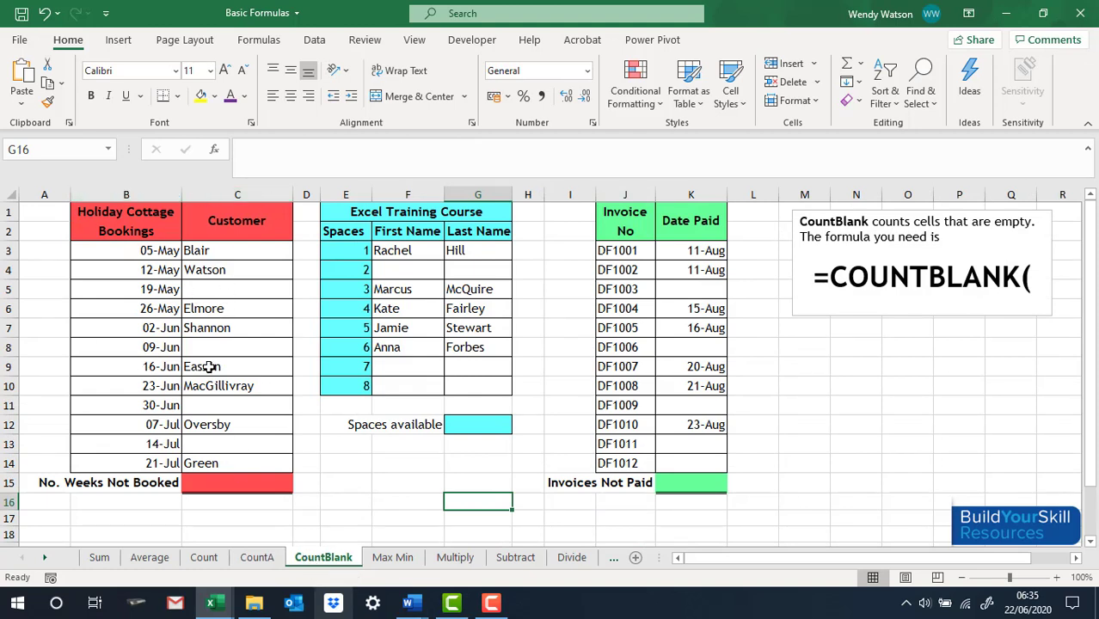
left_click(220, 486)
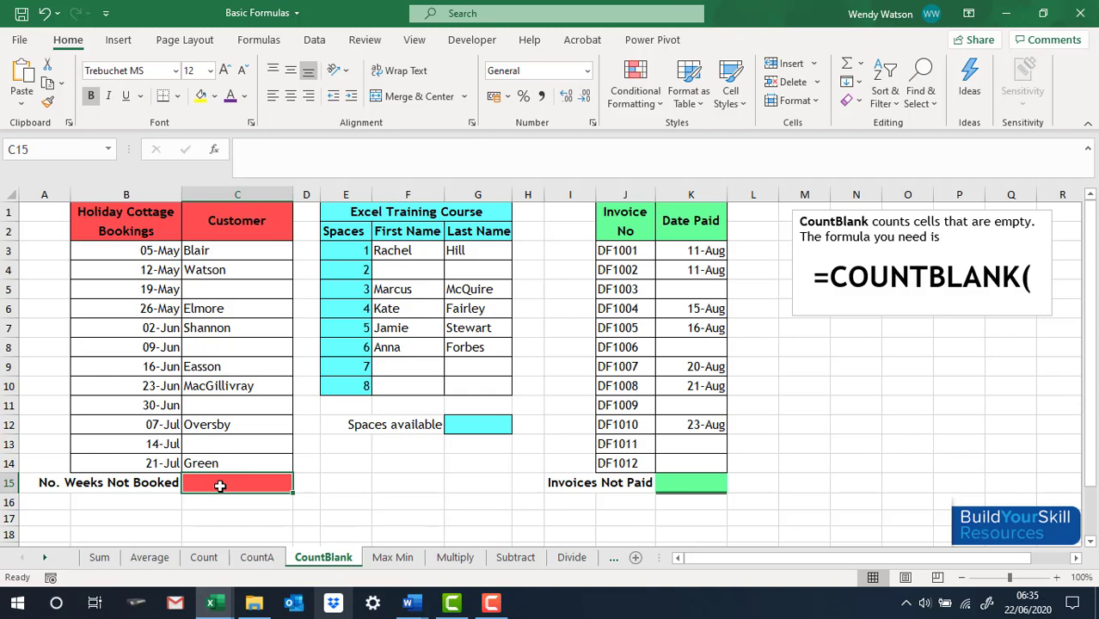
type("=coun")
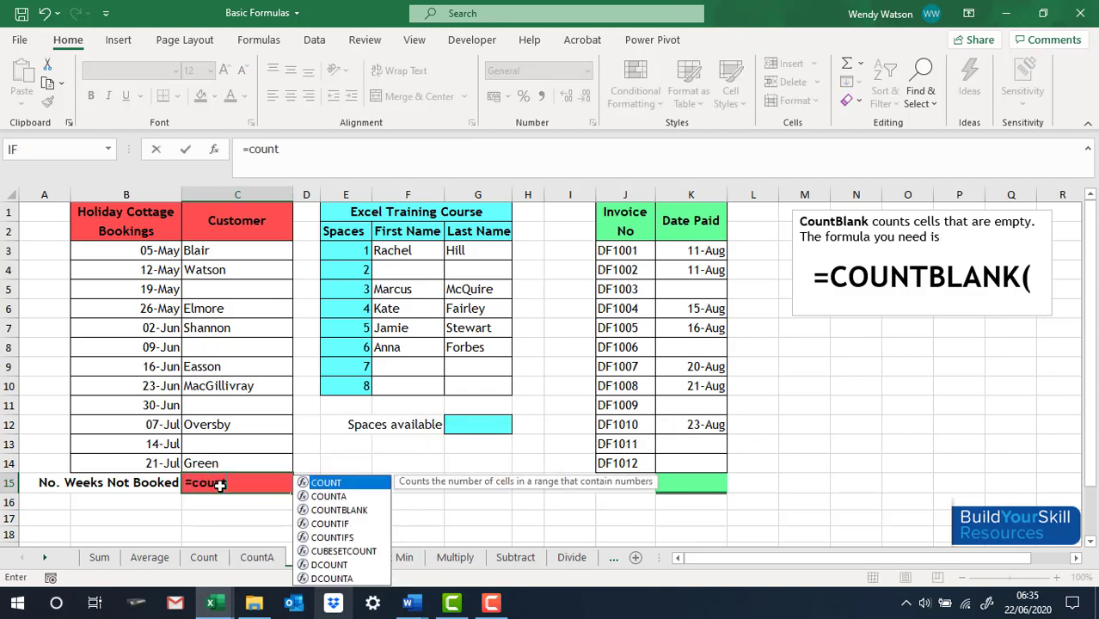
type("t")
double_click(327, 514)
left_click_drag(206, 250, 217, 460)
key("Return")
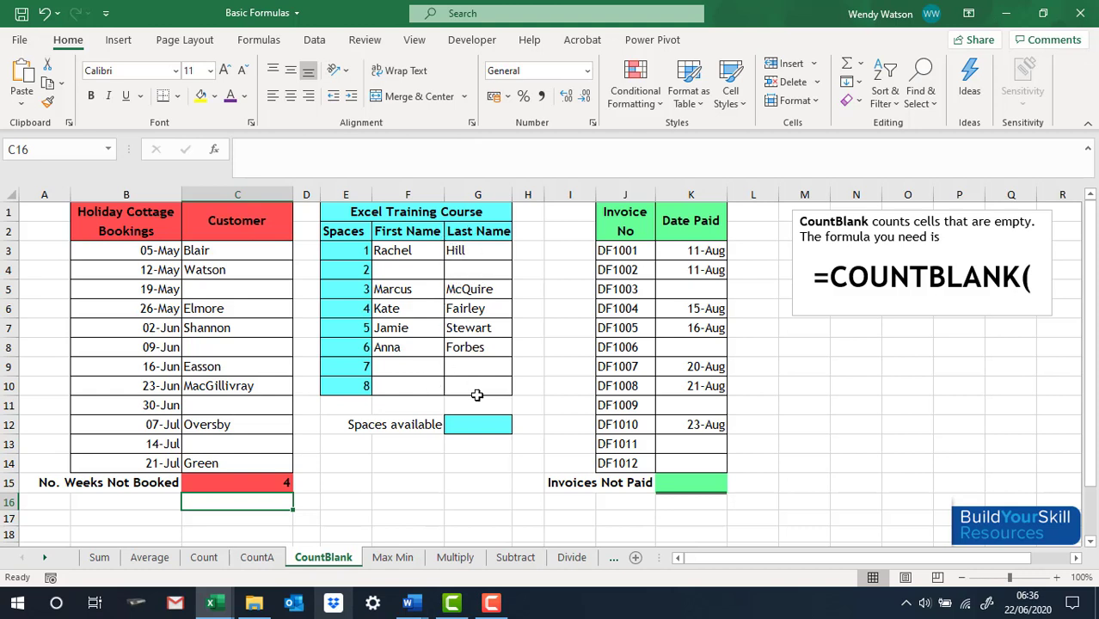
Step: Count the available training course spaces in G12 with COUNTBLANK over the last-name cells G3:G10
left_click(465, 427)
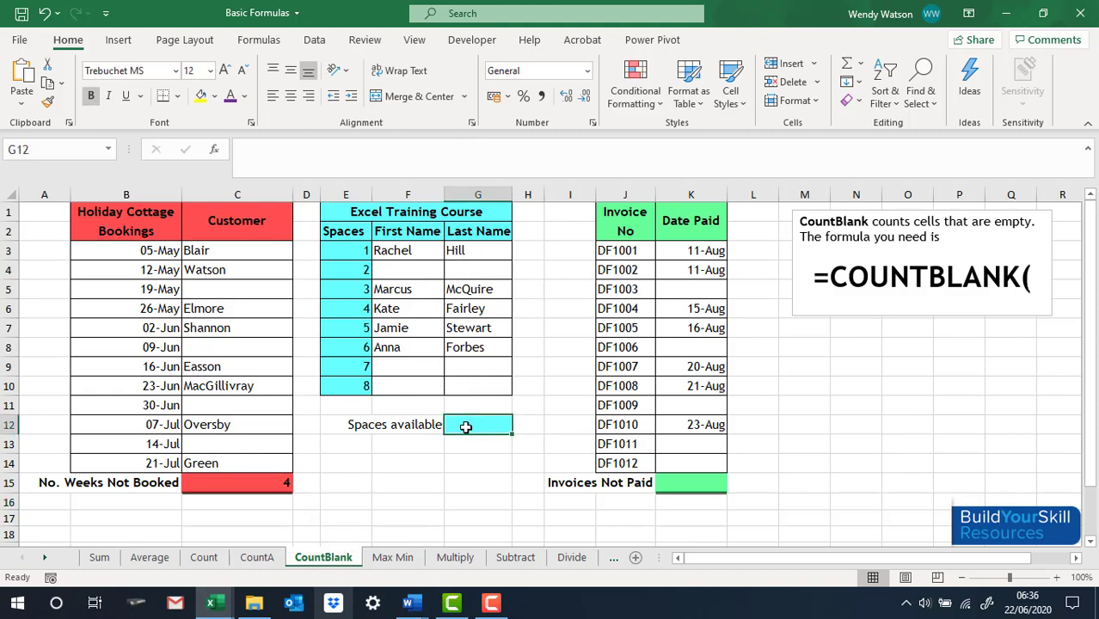
type("=count")
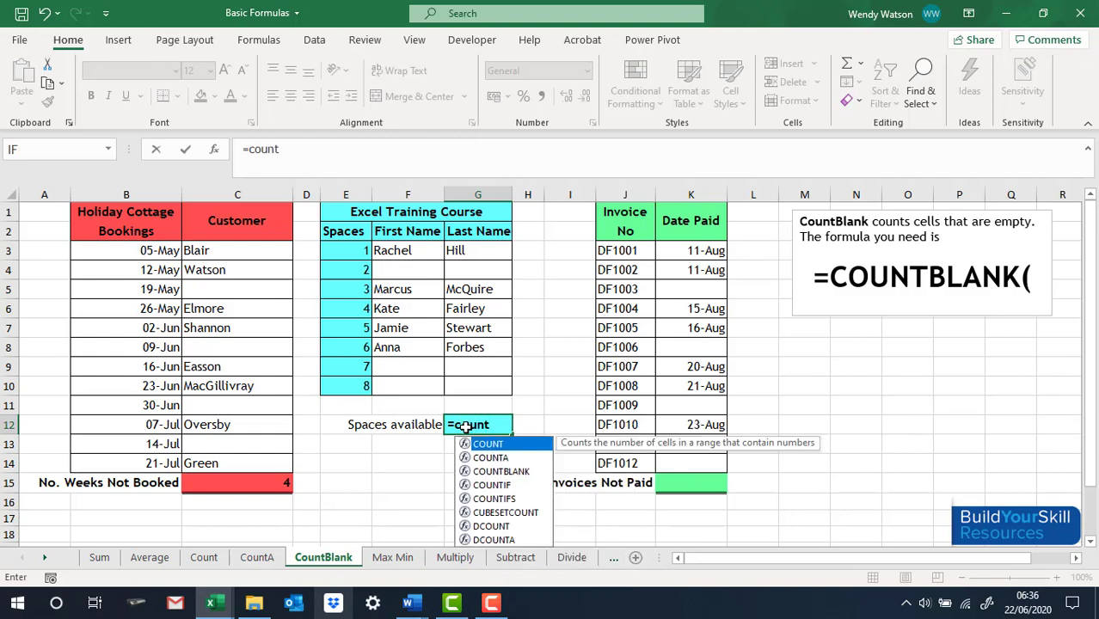
double_click(495, 471)
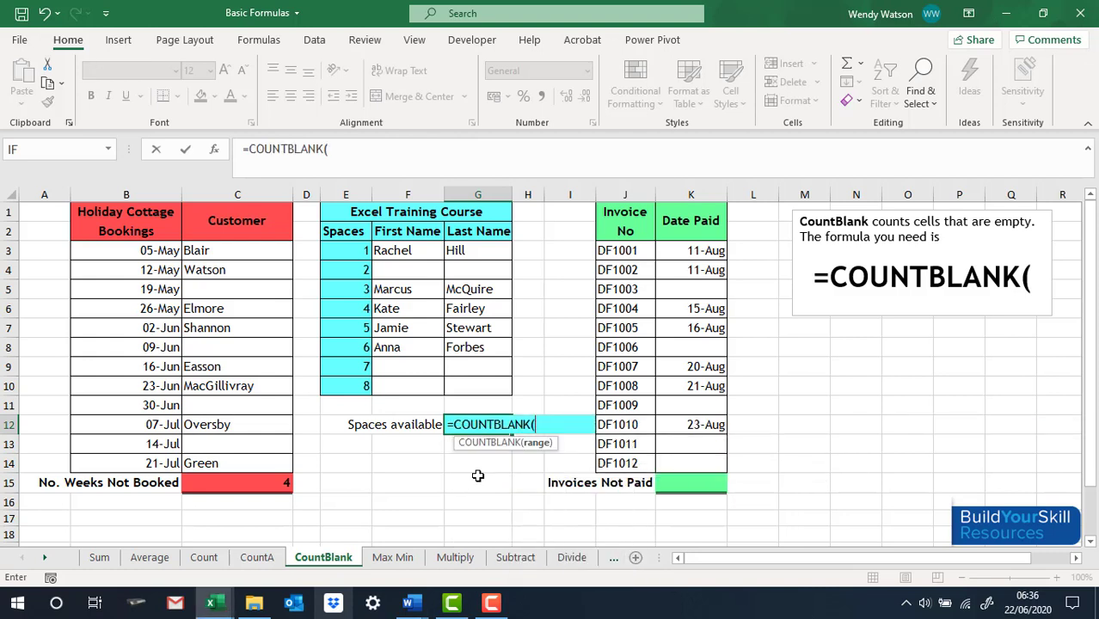
left_click(476, 256)
left_click_drag(475, 256, 463, 380)
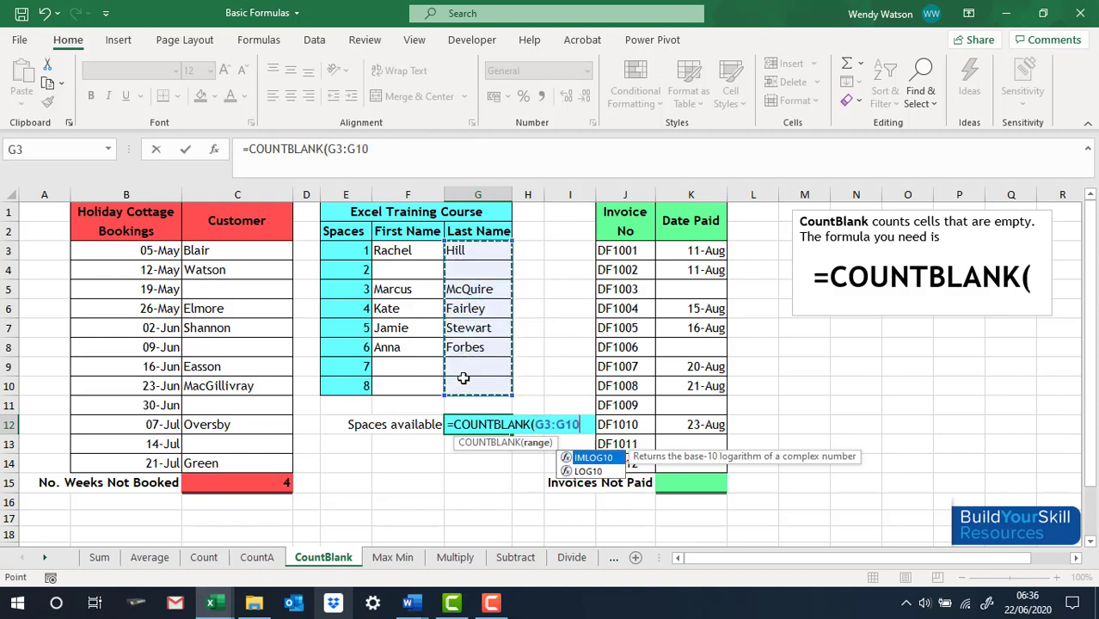
key("Return")
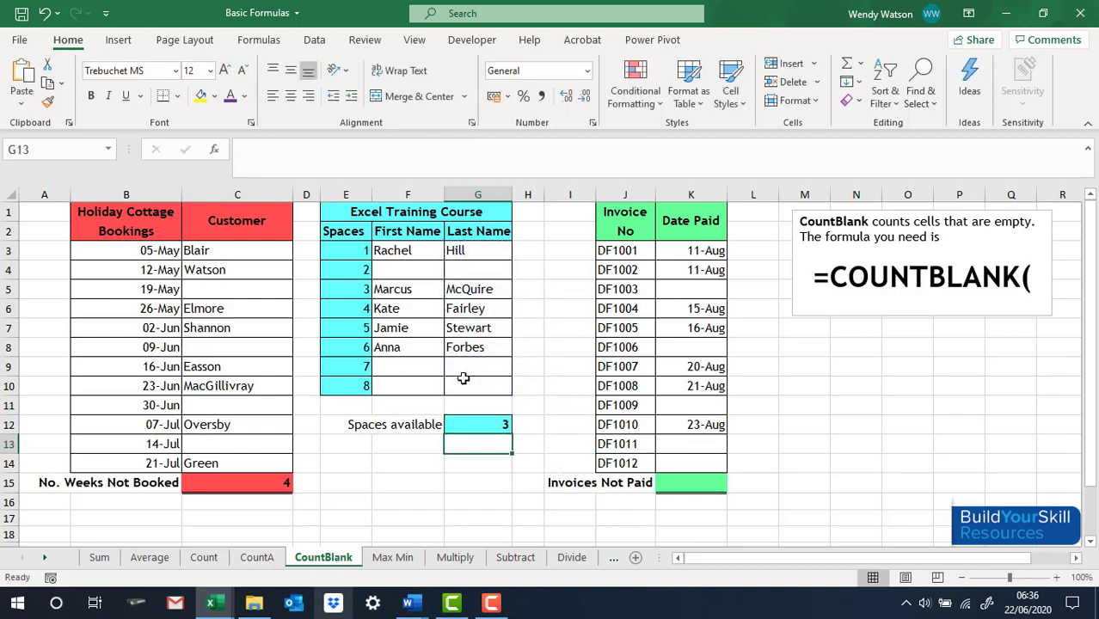
Step: Count the unpaid invoices in K15 with a COUNTBLANK formula over the Date Paid cells K3:K14
left_click(666, 479)
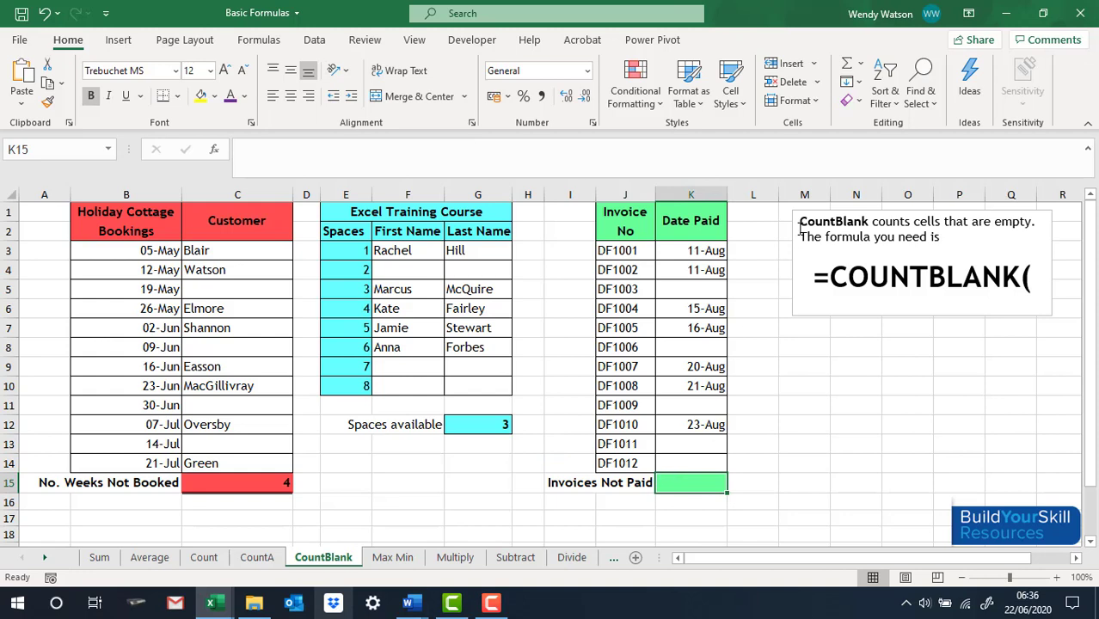
type("=")
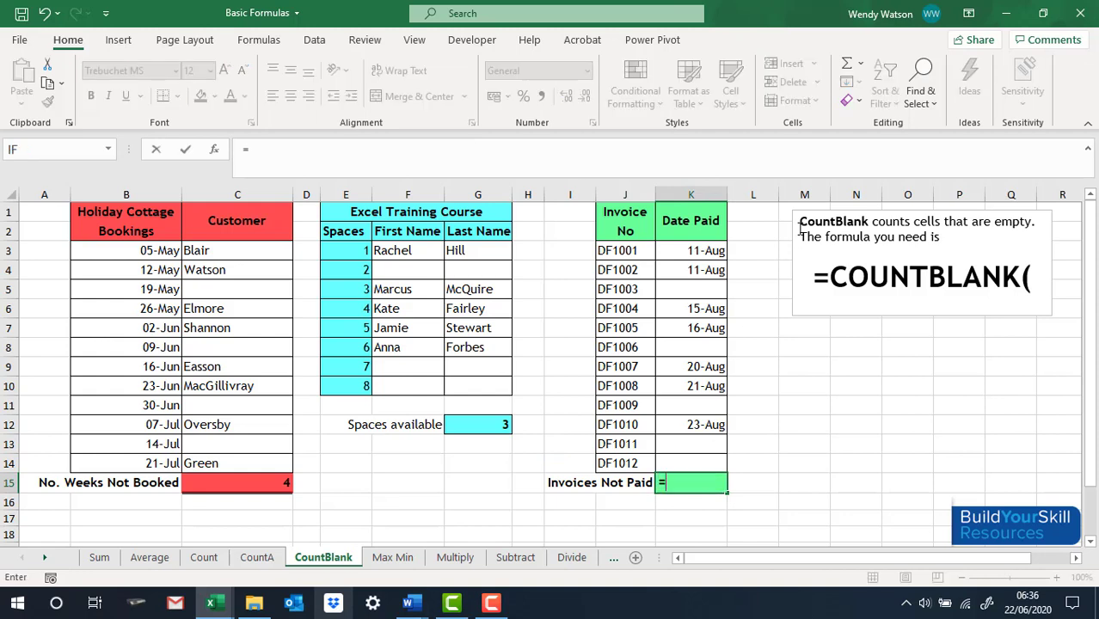
type("cou")
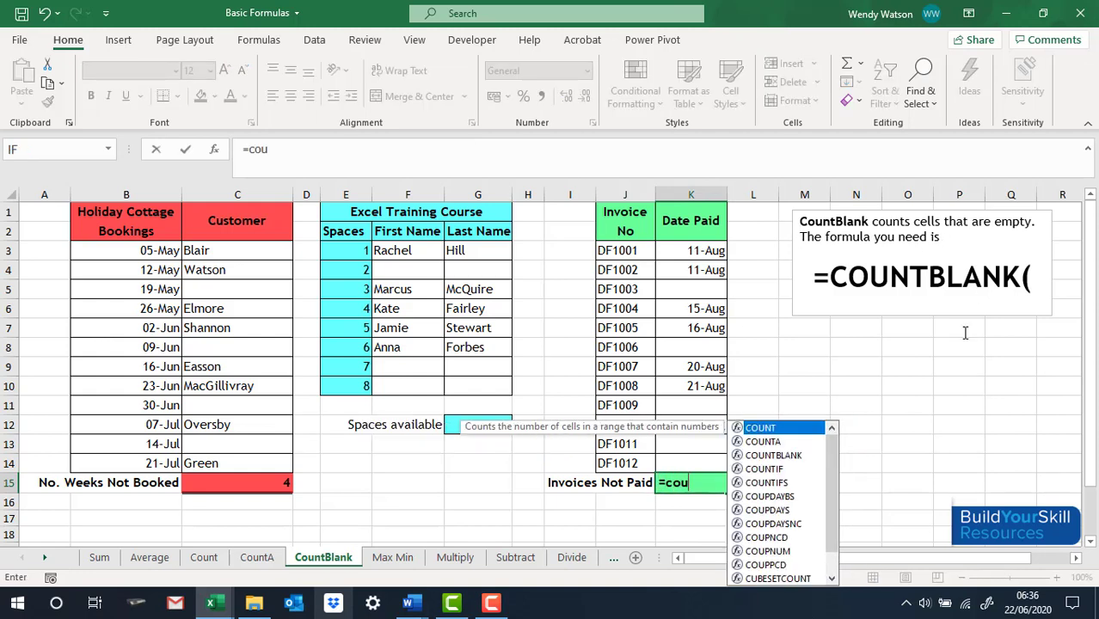
left_click(773, 455)
double_click(774, 455)
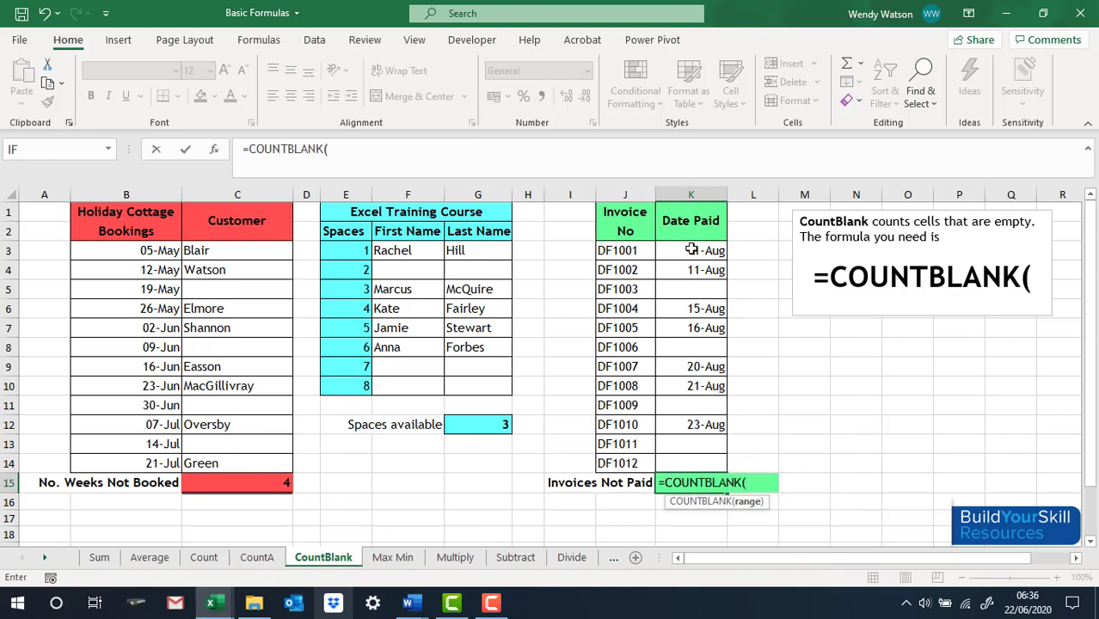
left_click_drag(691, 250, 701, 455)
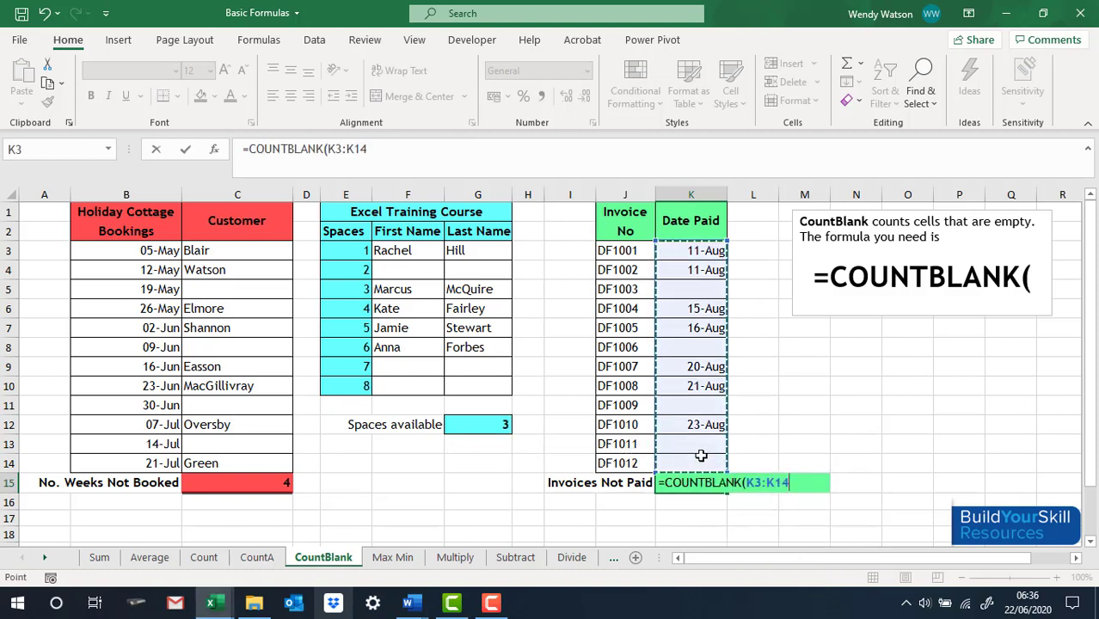
key("Return")
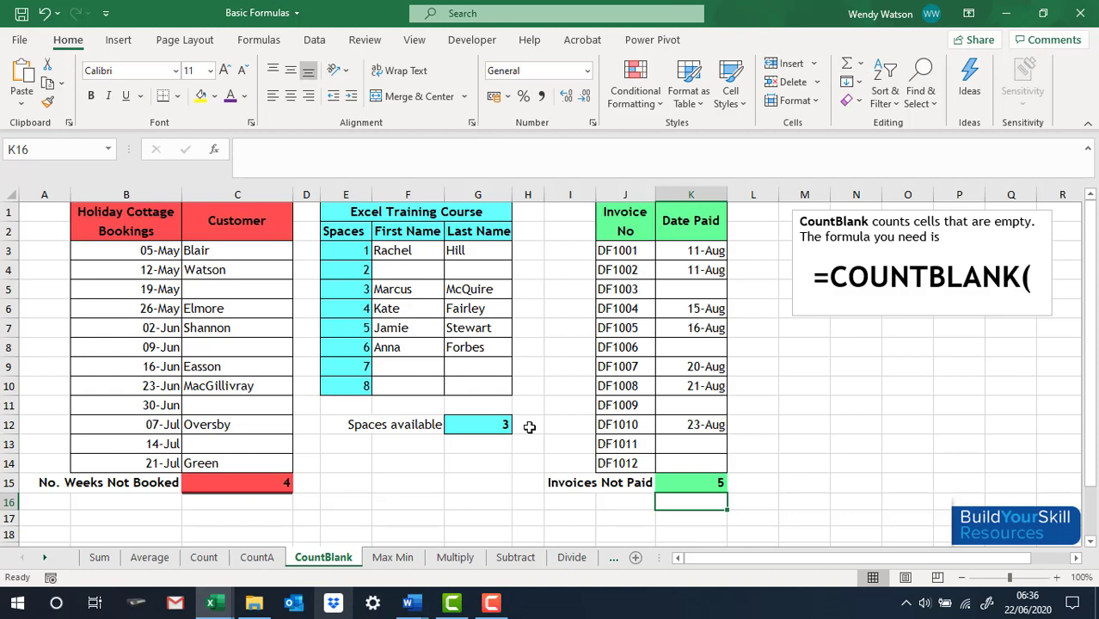
Step: On the Max Min sheet, find the highest monthly sales revenue in C15 with the AutoSum MAX function over C3:C14
left_click(393, 558)
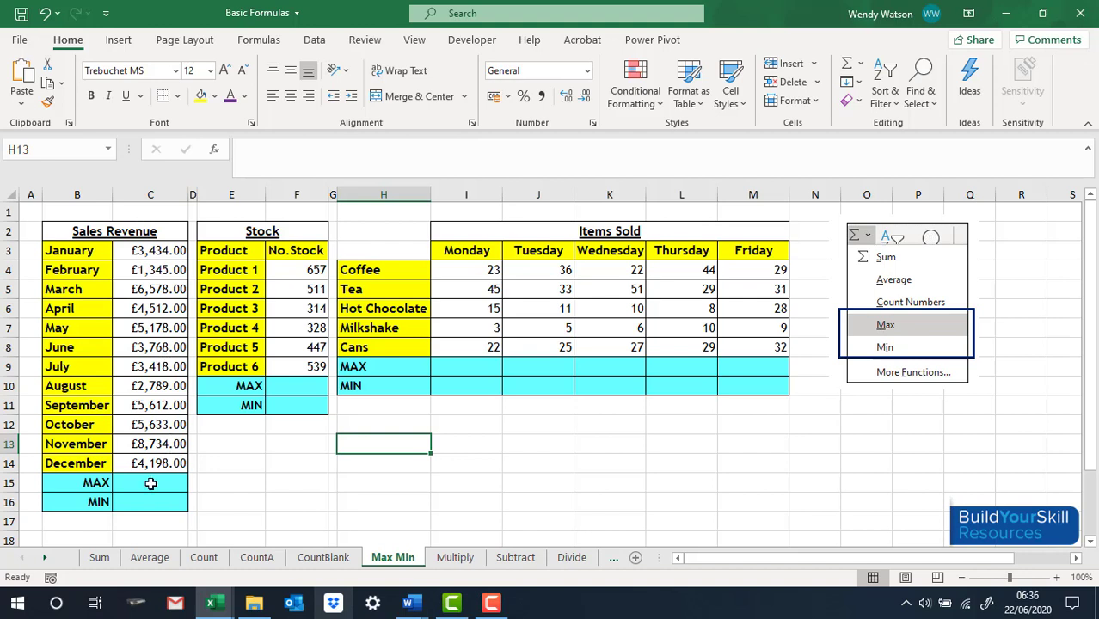
left_click(149, 485)
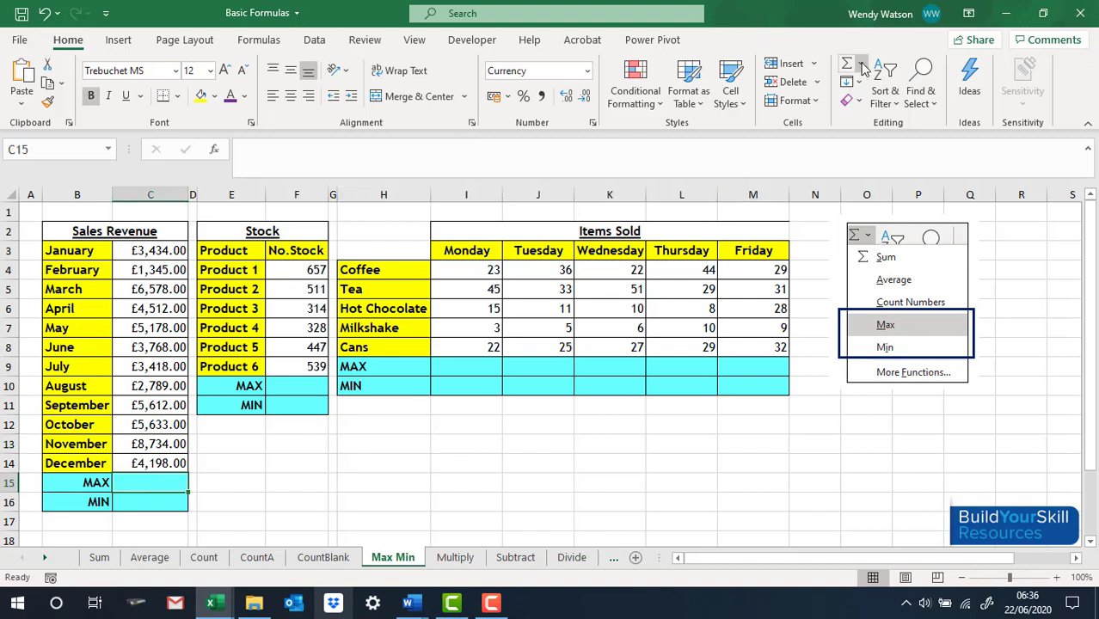
left_click(863, 67)
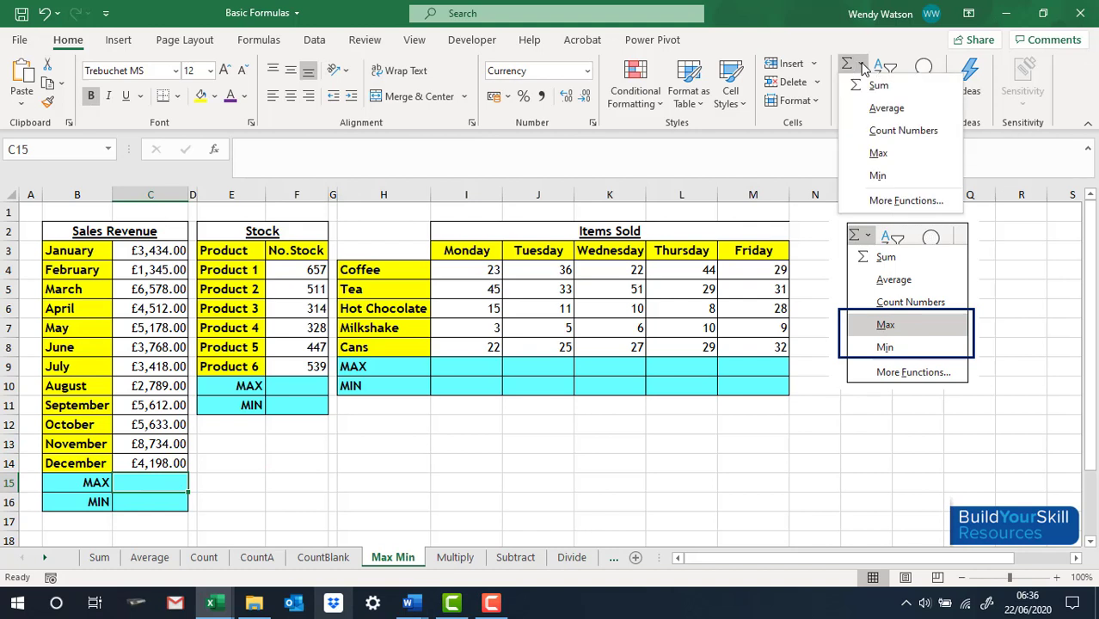
left_click(877, 155)
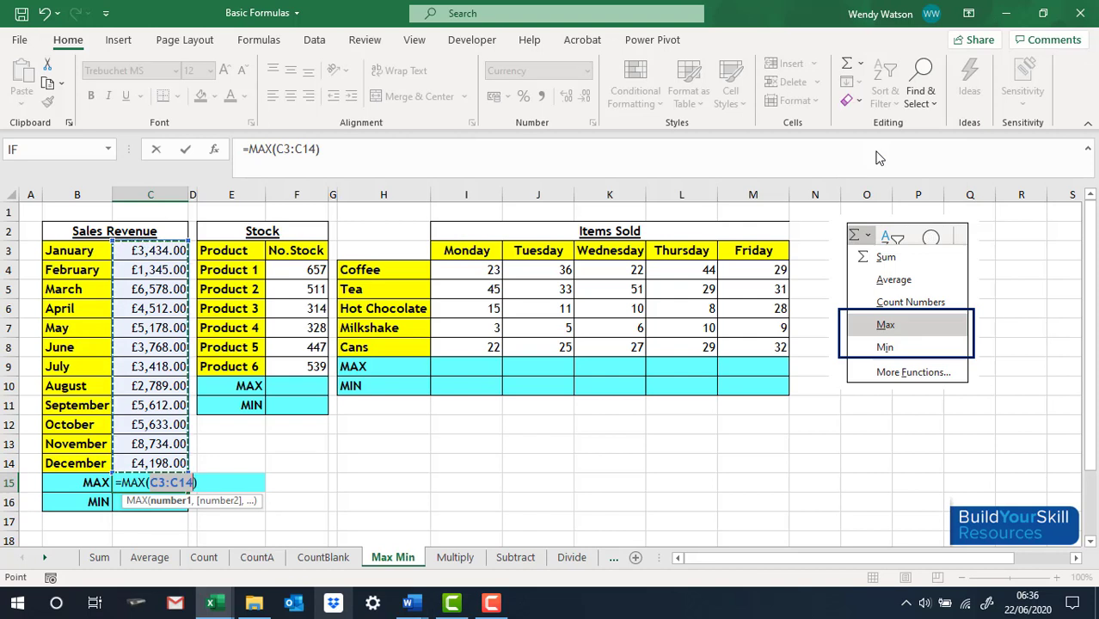
key("Return")
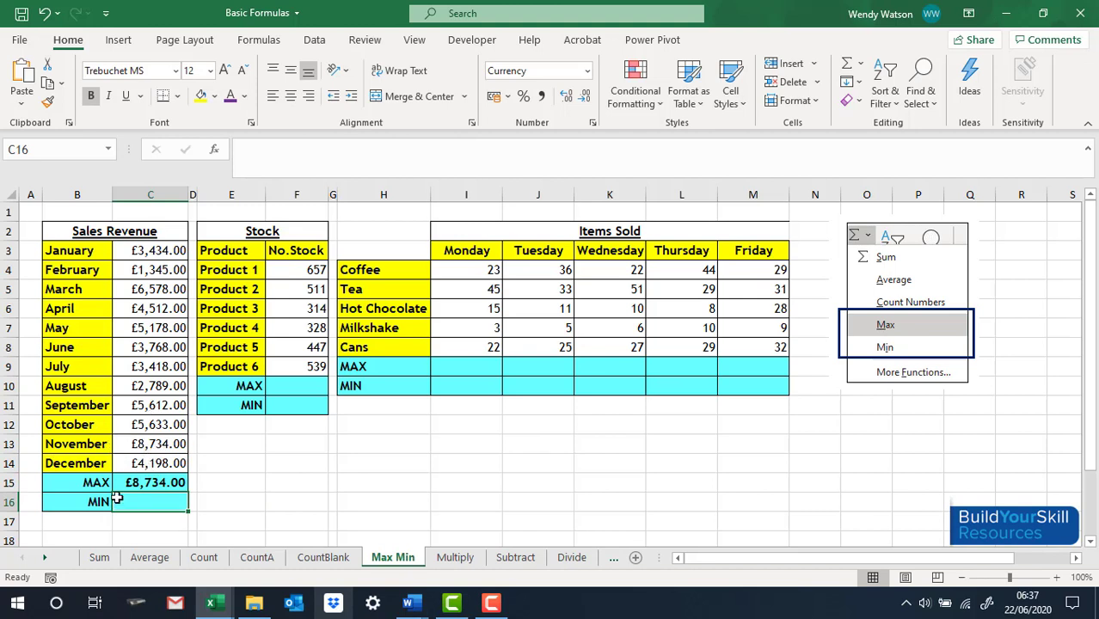
Step: Find the lowest monthly sales revenue in C16 with the AutoSum MIN function, correcting its range to C3:C14
left_click(863, 65)
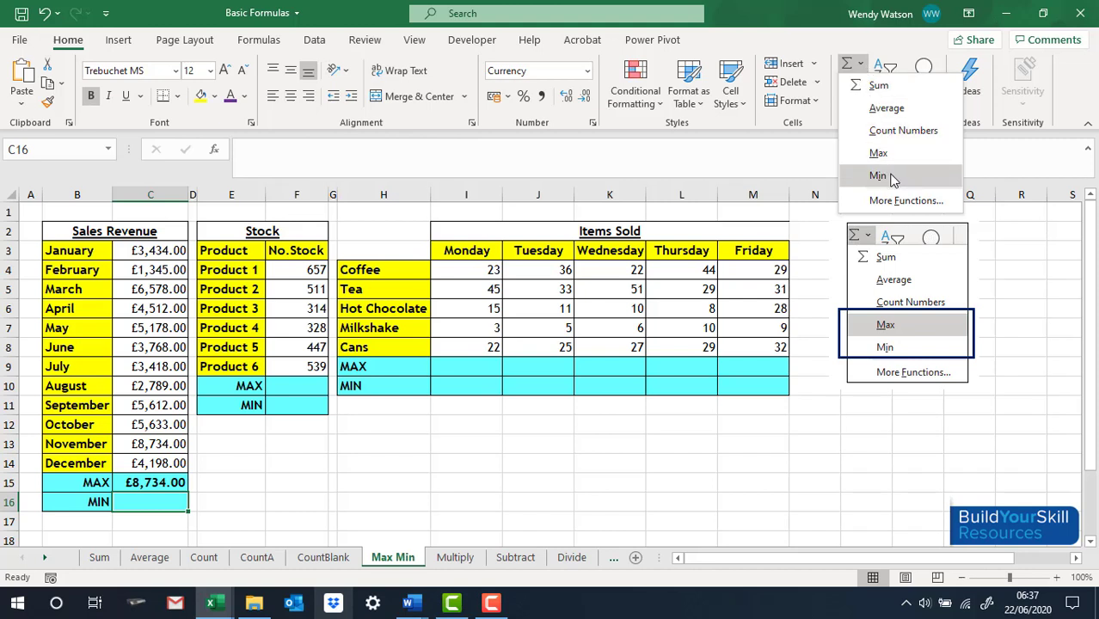
left_click(878, 175)
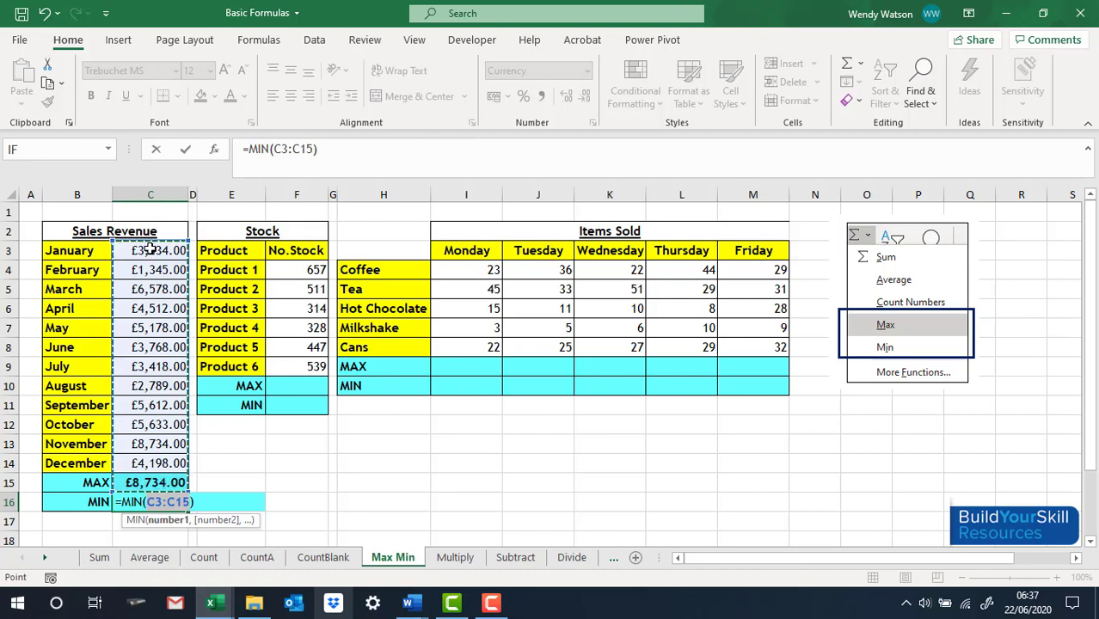
left_click(150, 250)
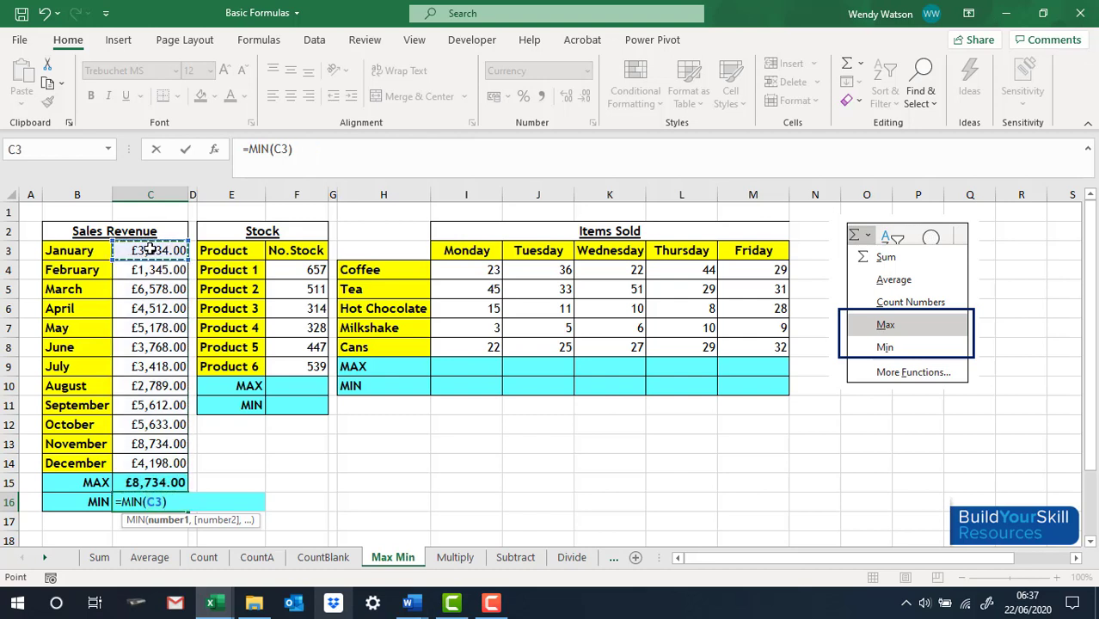
left_click_drag(151, 250, 147, 460)
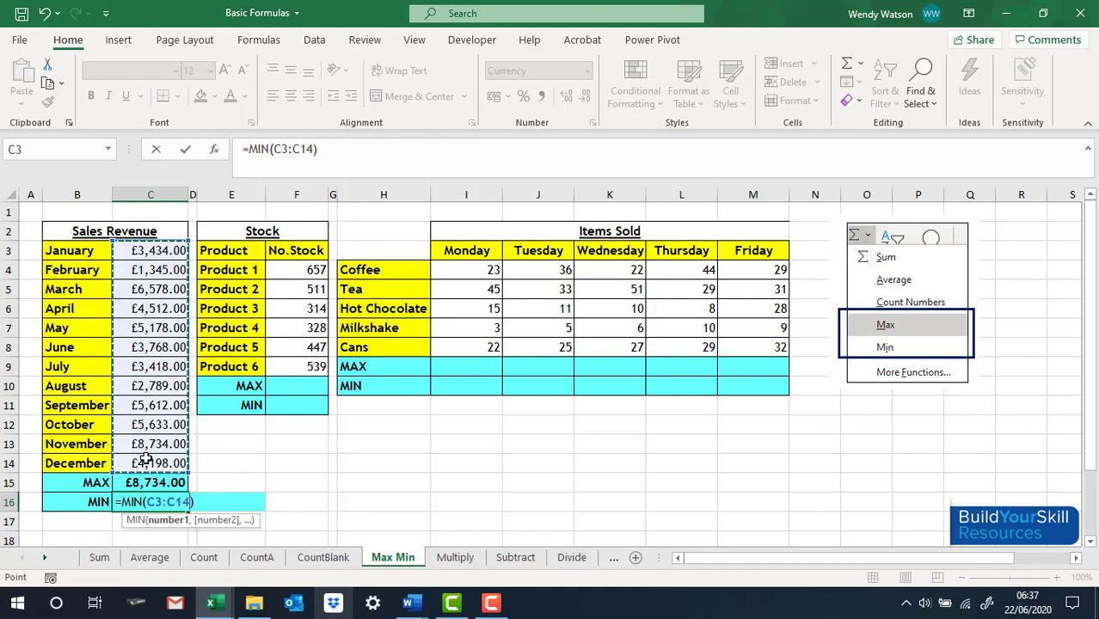
key("Return")
Step: Find the highest product stock in F10 with the AutoSum MAX function over F4:F9
left_click(301, 384)
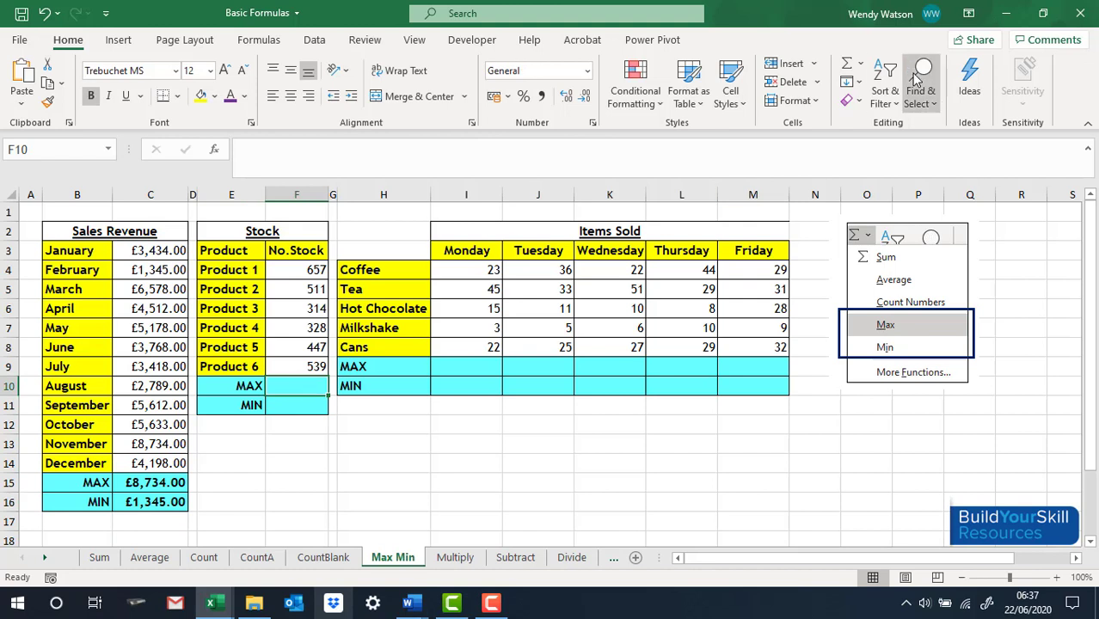
left_click(859, 64)
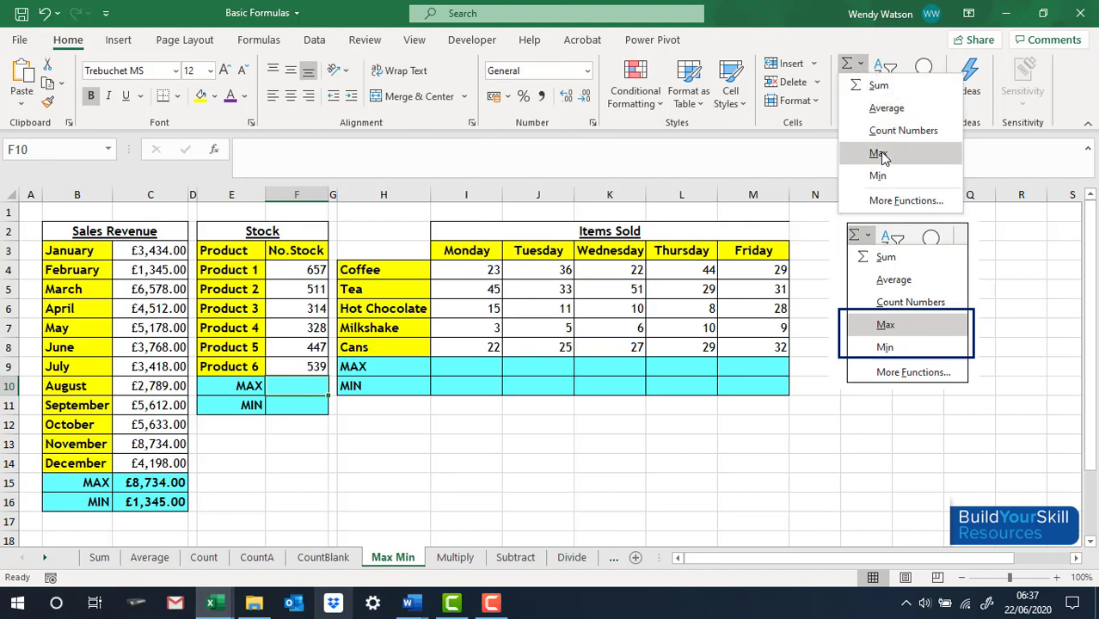
left_click(882, 150)
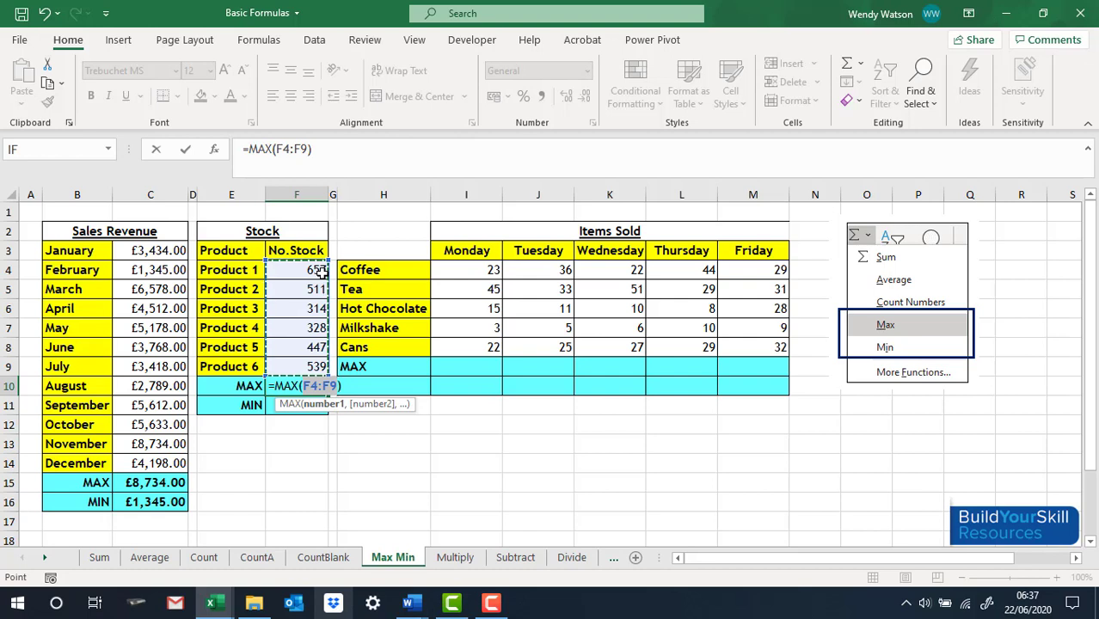
key("Return")
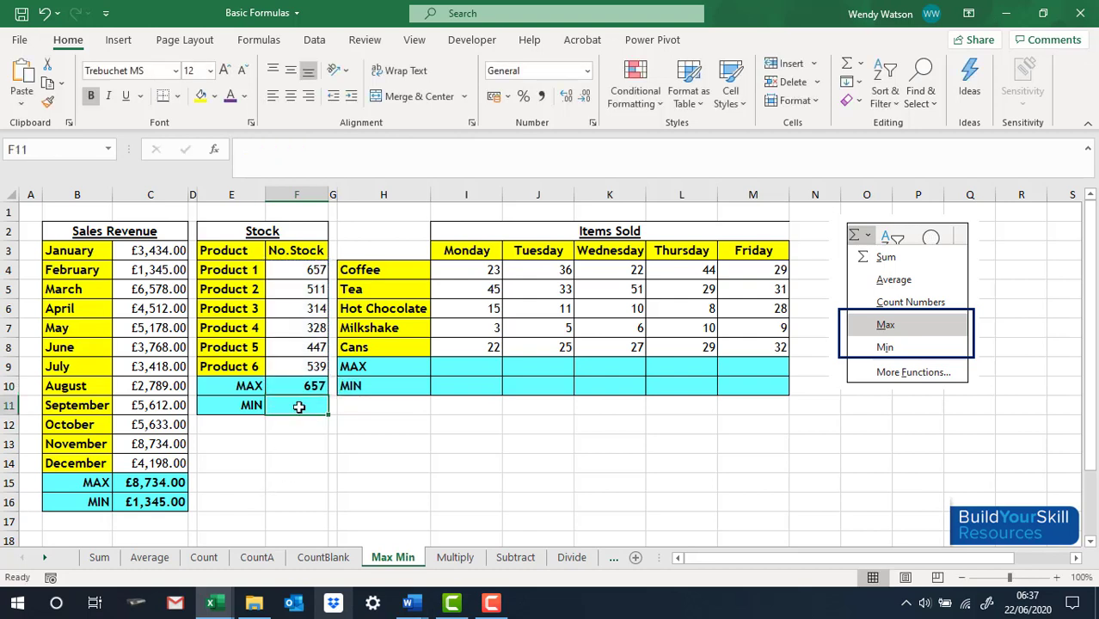
Step: Find the lowest product stock in F11 with the AutoSum MIN function, setting its range to F4:F9
left_click(860, 63)
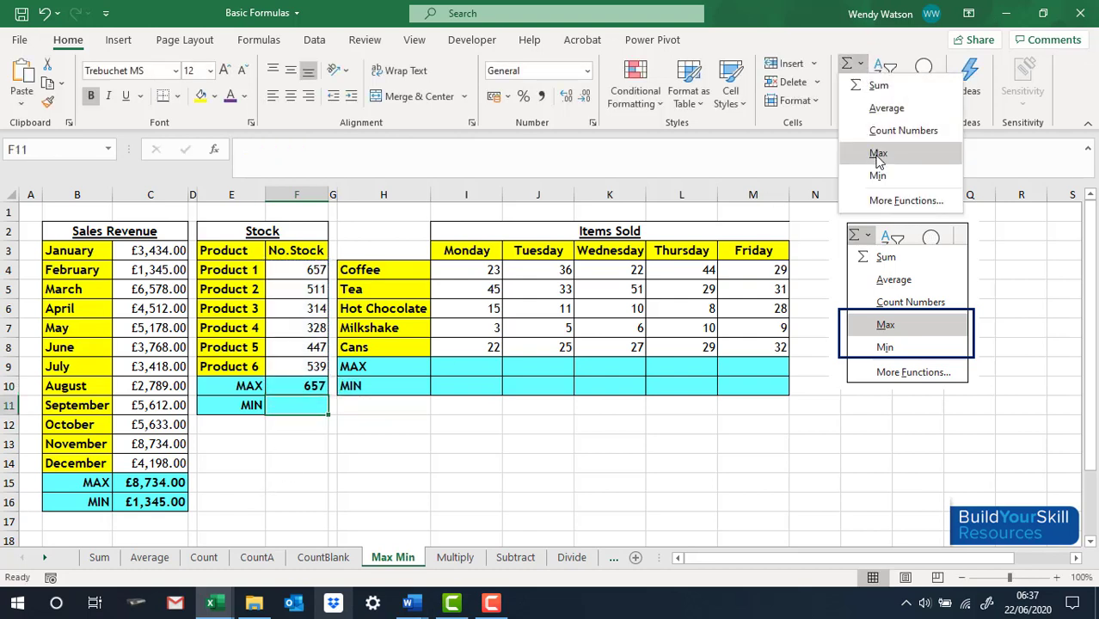
left_click(876, 178)
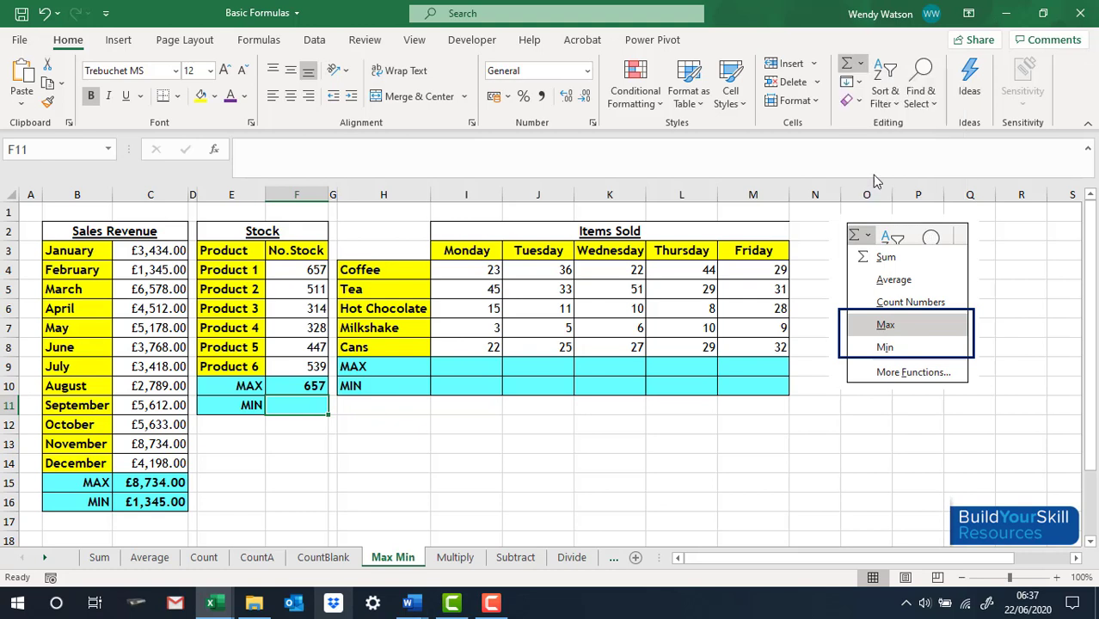
left_click(295, 270)
left_click_drag(295, 270, 289, 358)
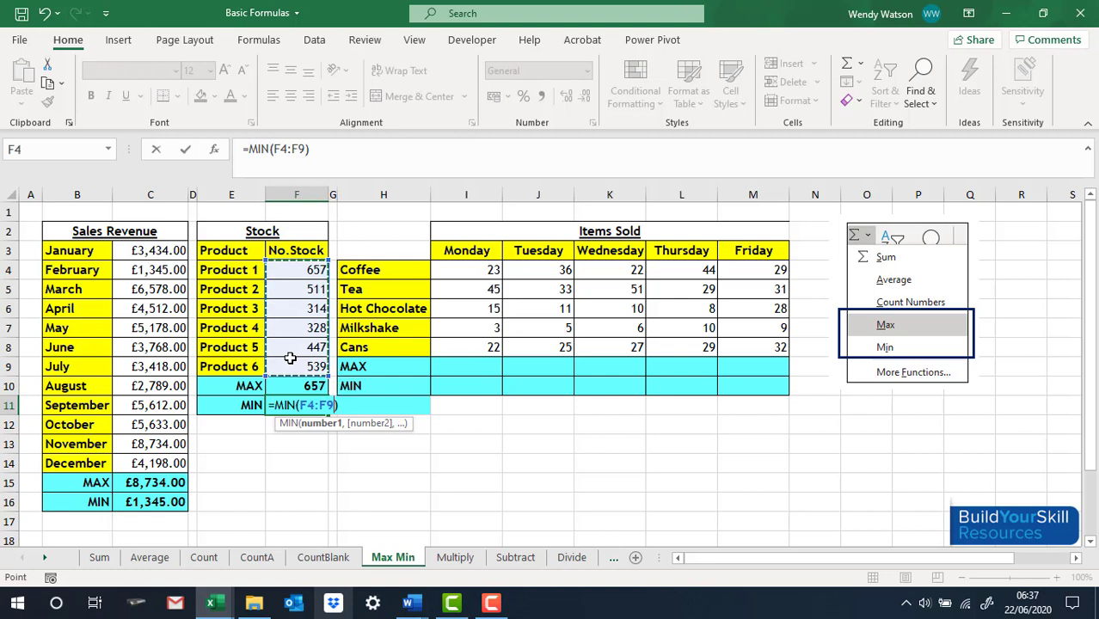
key("Return")
Step: Enter a MAX formula over Monday's items sold I4:I8 in I9 and fill it across to Friday in M9
left_click(463, 369)
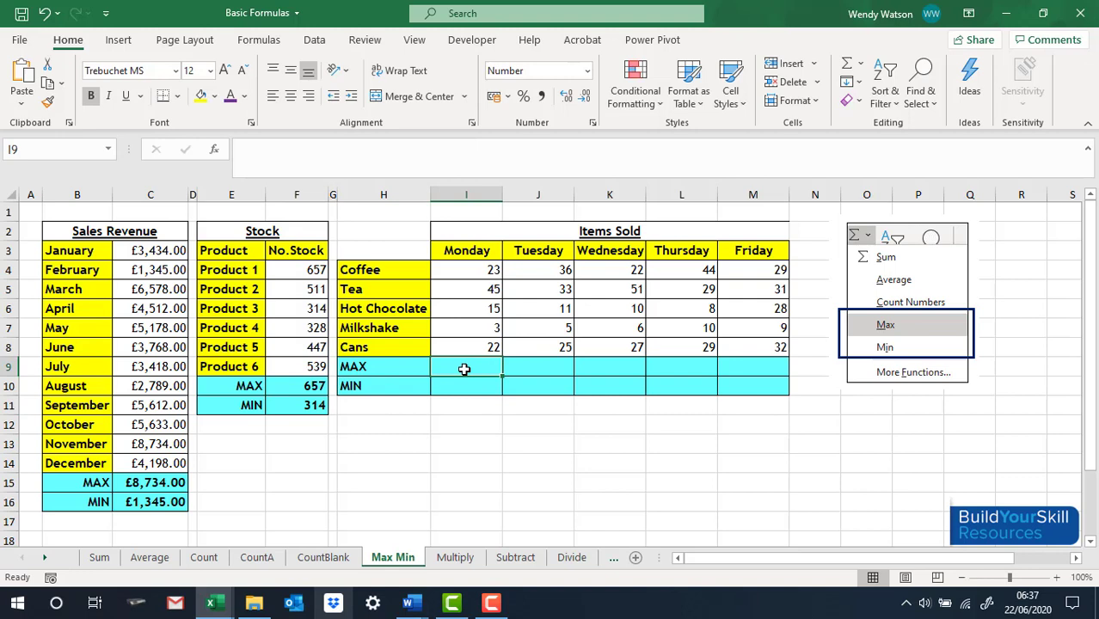
type("=max")
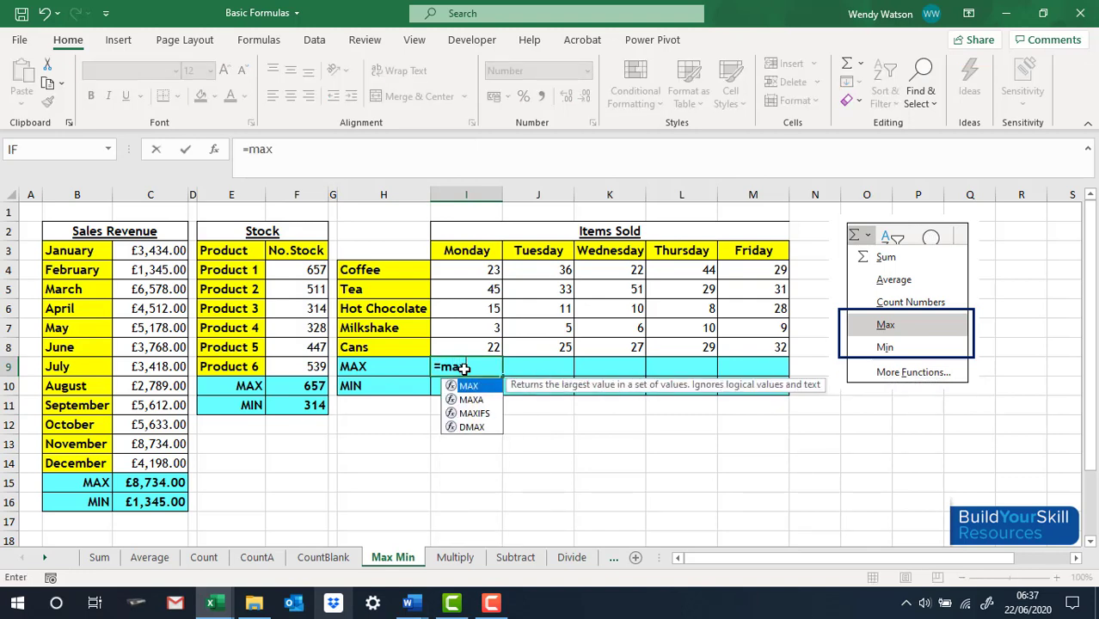
double_click(468, 387)
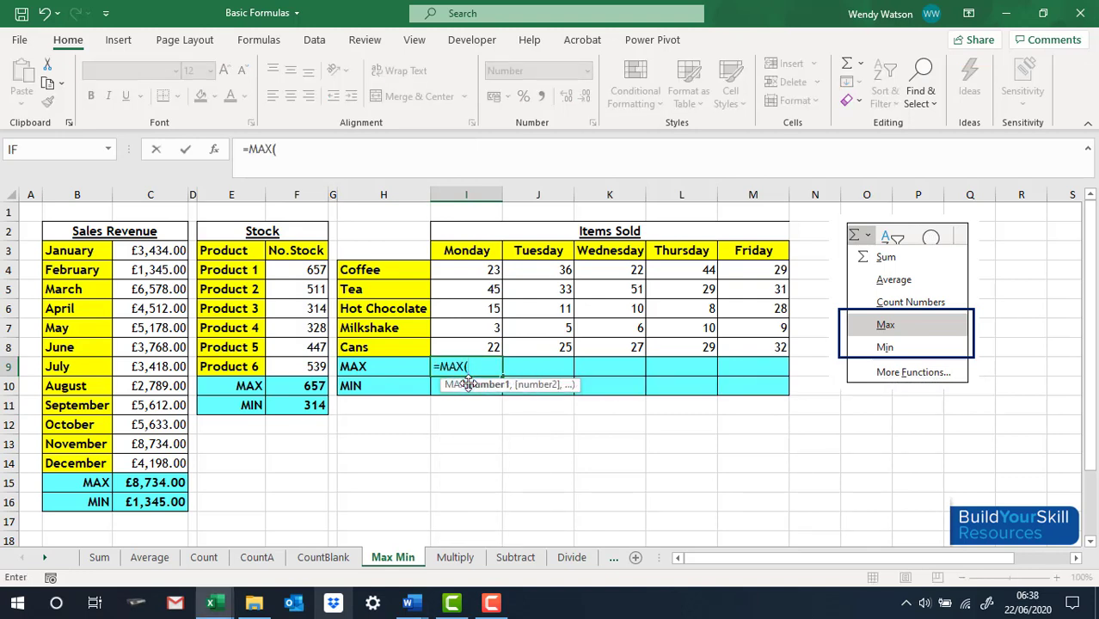
left_click_drag(466, 270, 461, 340)
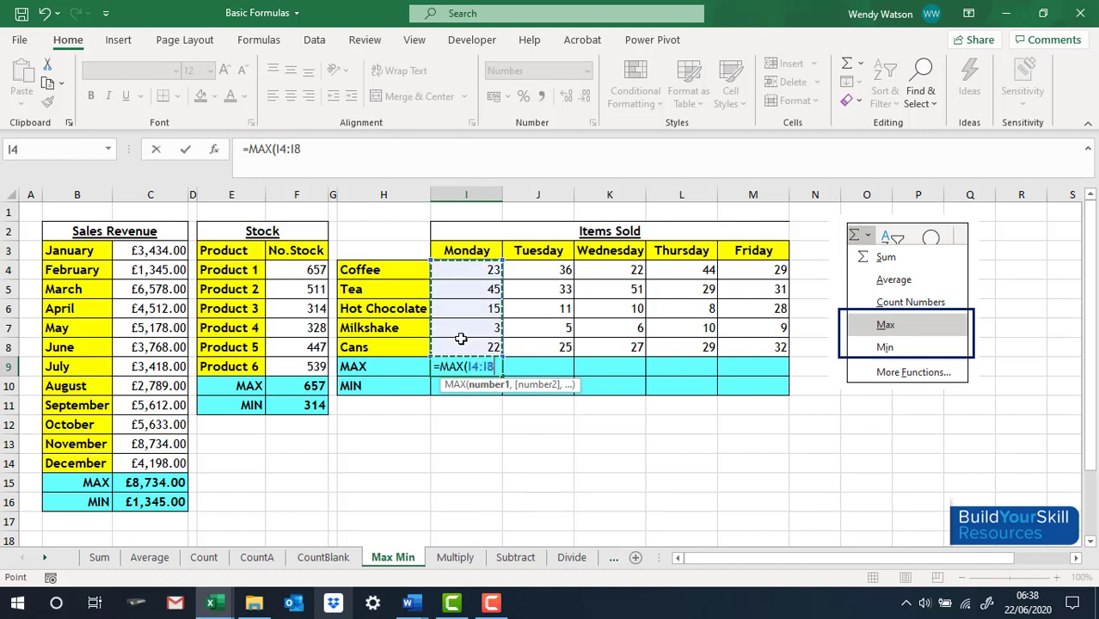
key("Return")
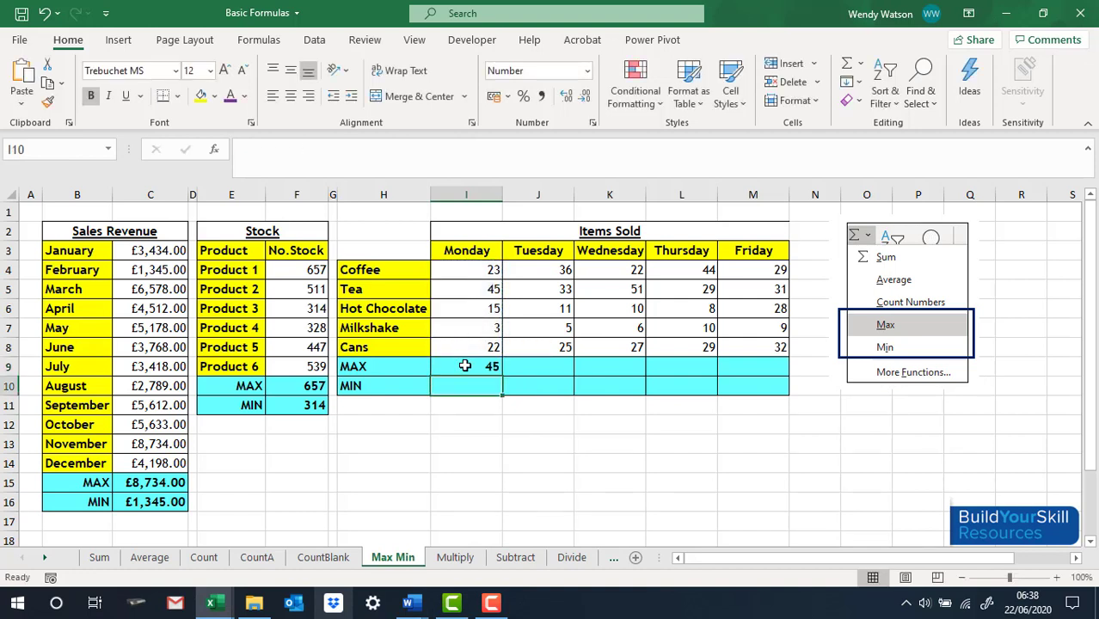
left_click(471, 364)
left_click_drag(513, 375, 779, 375)
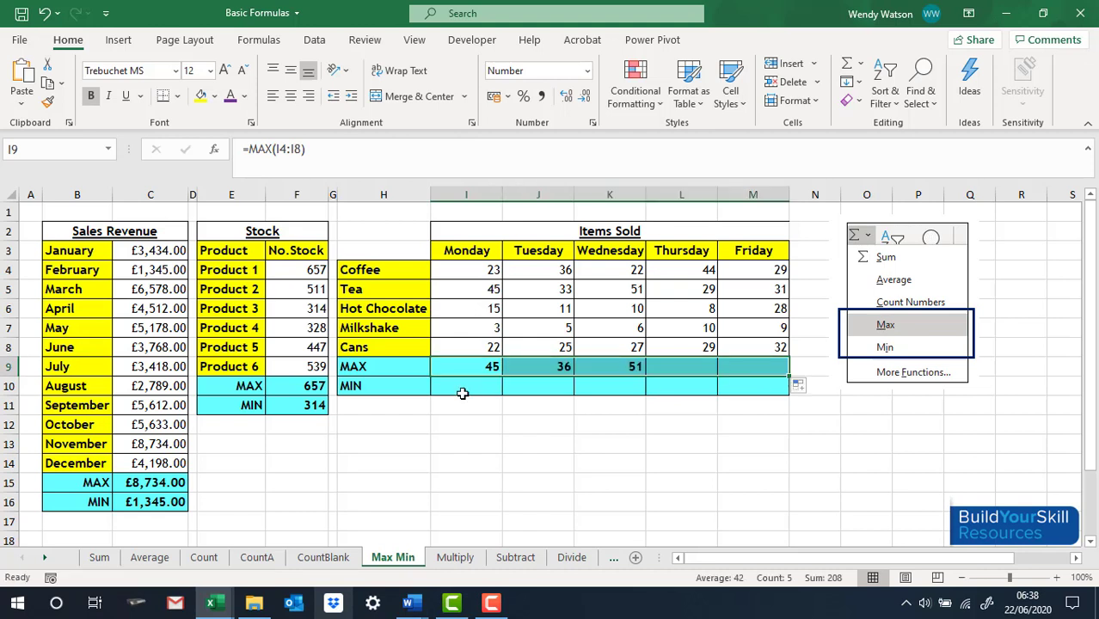
Step: Enter a MIN formula over Monday's items sold I4:I8 in I10 and fill it across to Friday in M10
left_click(458, 386)
left_click(860, 63)
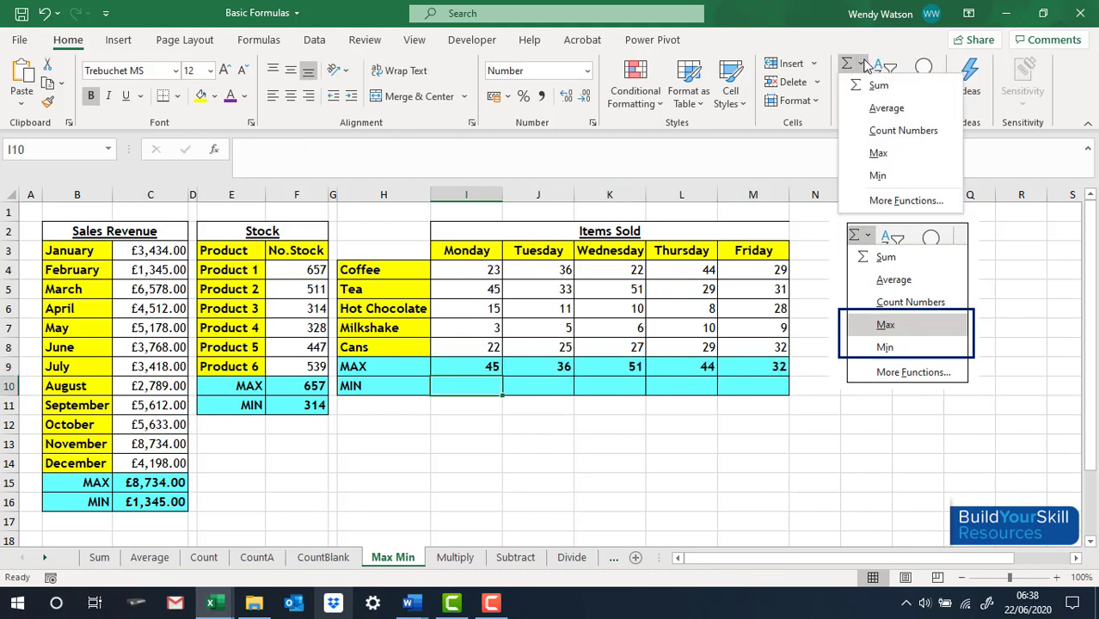
left_click(886, 152)
left_click_drag(463, 273, 468, 339)
key("Return")
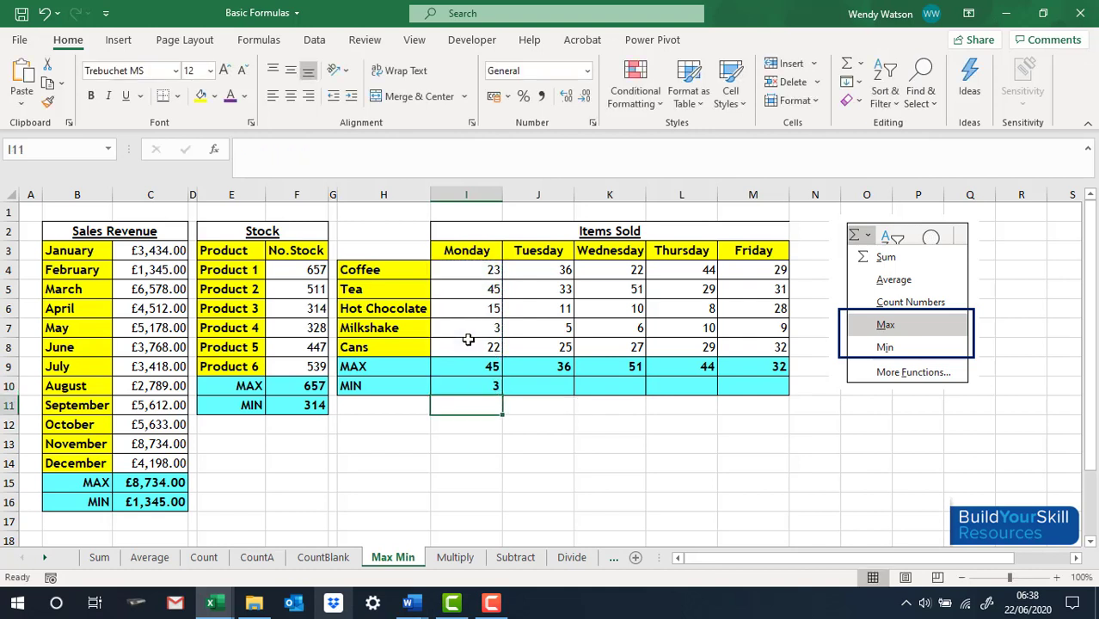
left_click(461, 386)
left_click_drag(504, 395, 774, 388)
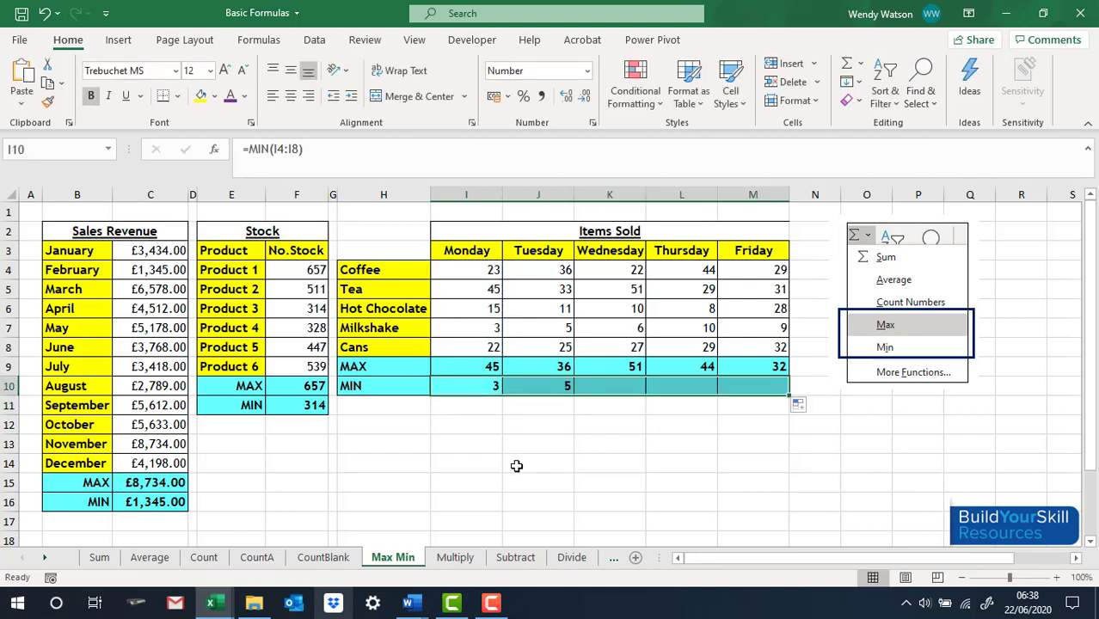
Step: On the Multiply sheet, calculate Sales Value in D2 as =B2*C2 and fill the formula down to D17
left_click(454, 558)
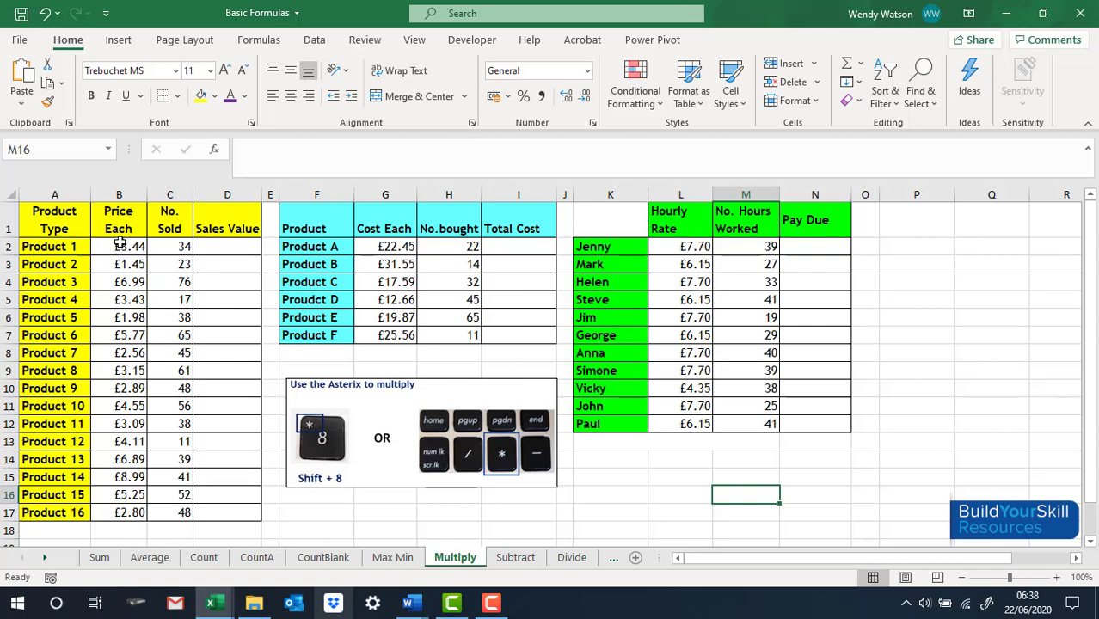
left_click(214, 245)
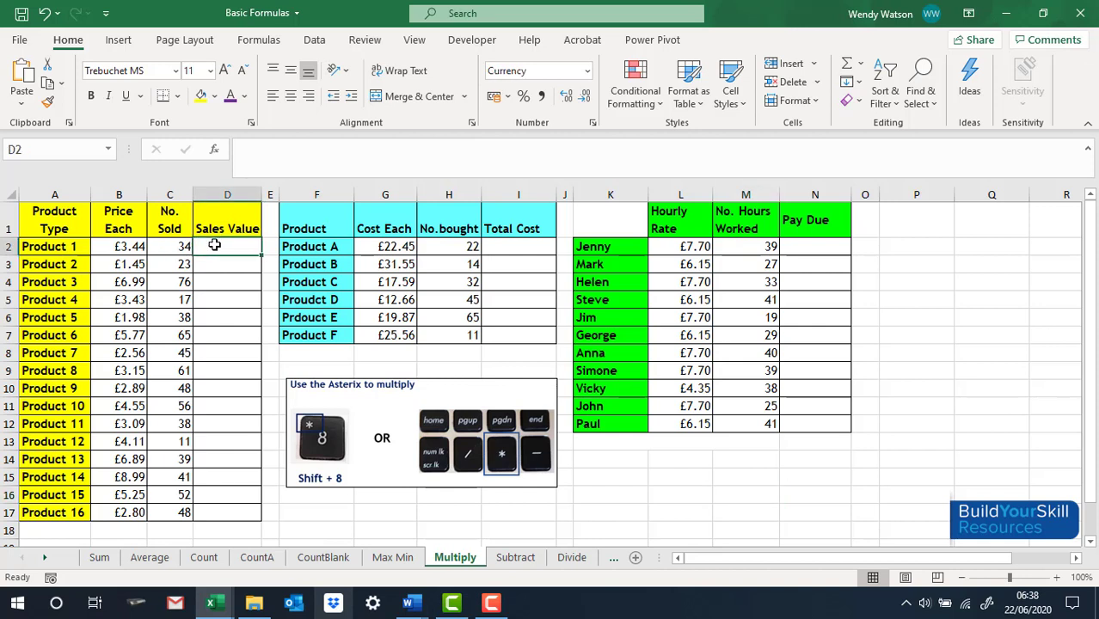
type("=")
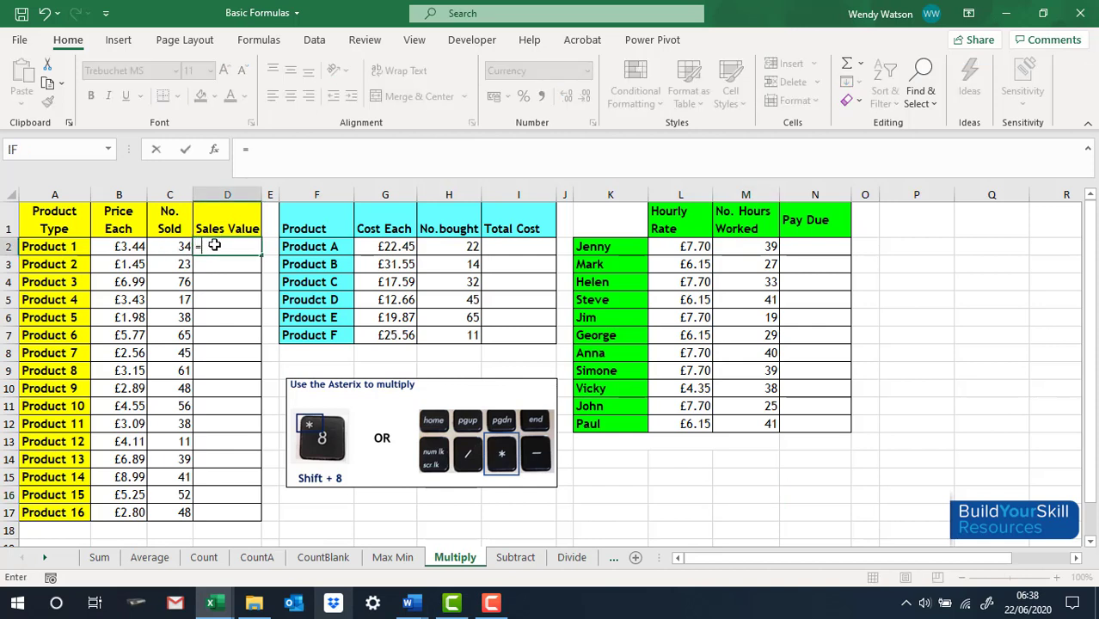
left_click(118, 246)
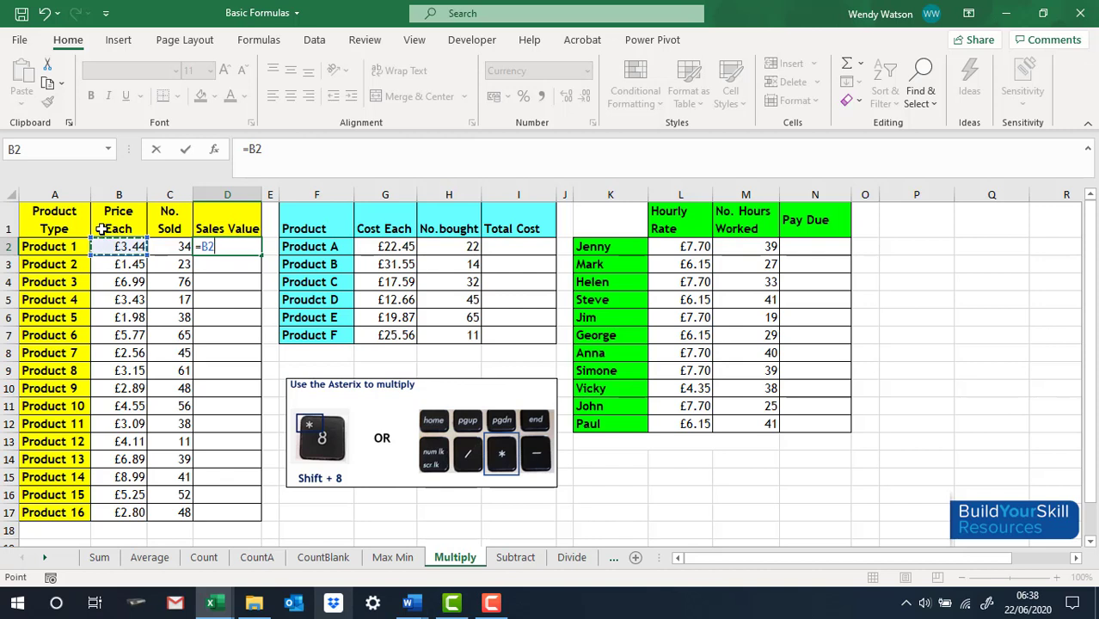
type("*")
left_click(162, 247)
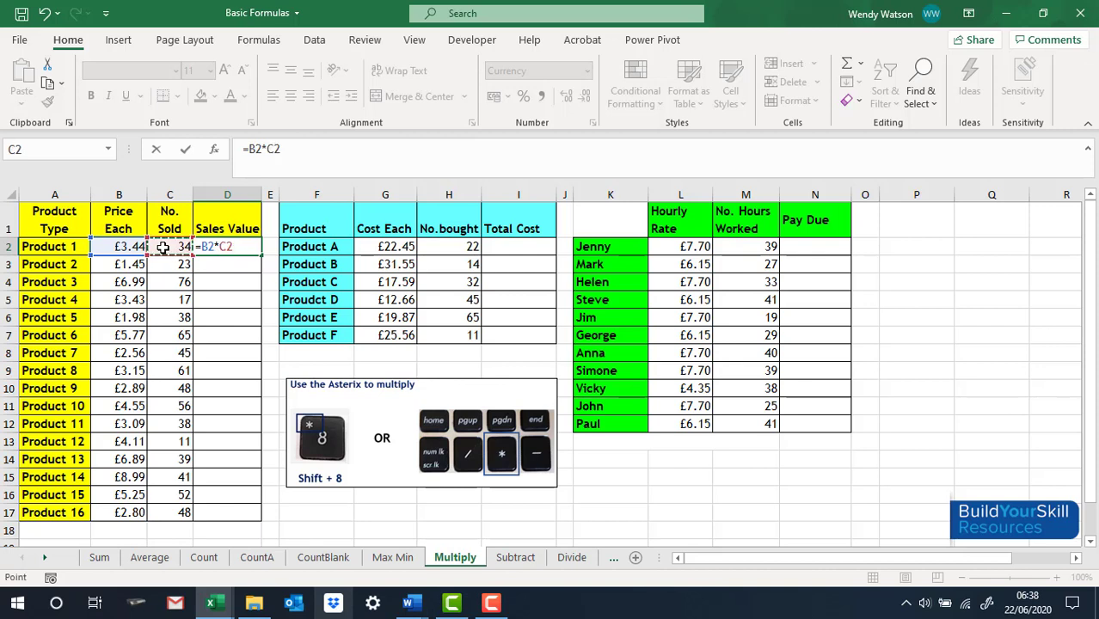
key("Return")
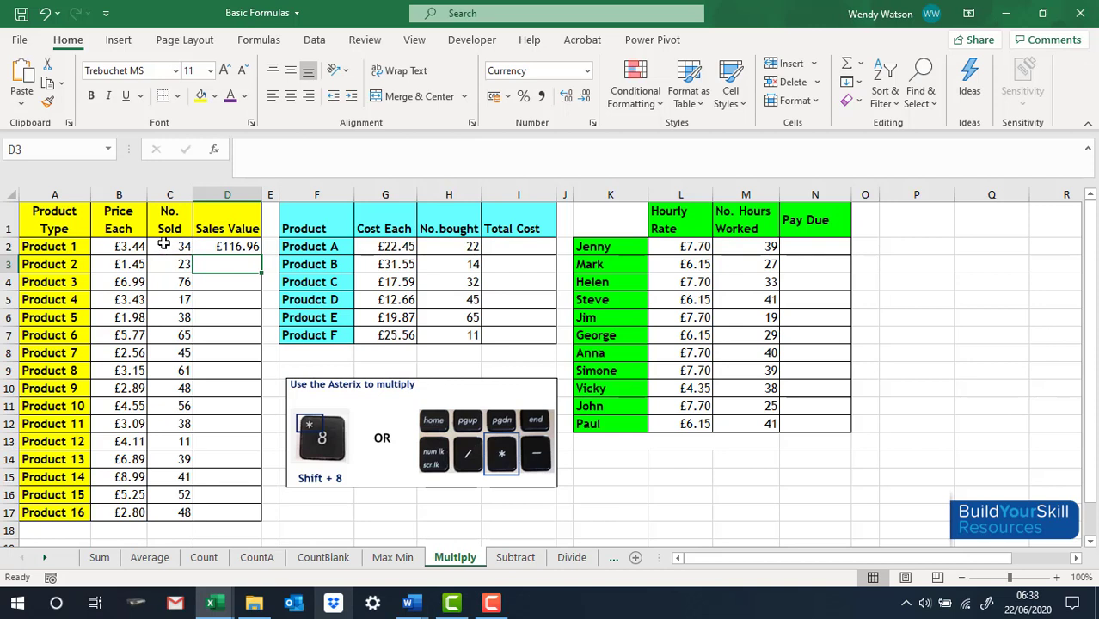
left_click(234, 247)
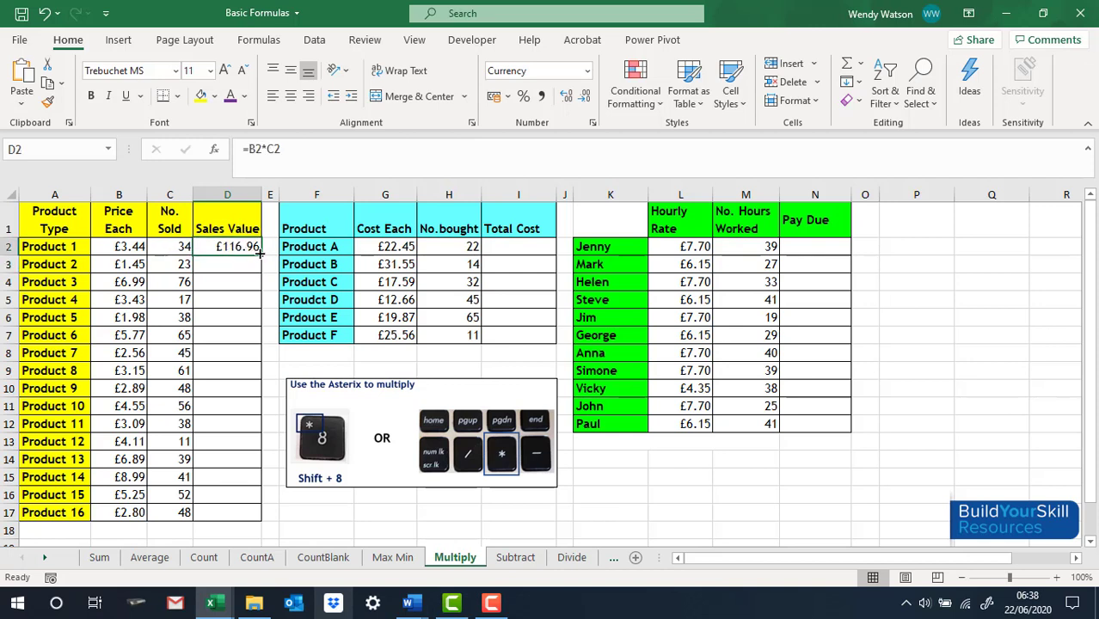
left_click_drag(259, 252, 259, 510)
Step: Calculate Total Cost in I2 as =G2*H2 and fill the formula down to I7
left_click(524, 247)
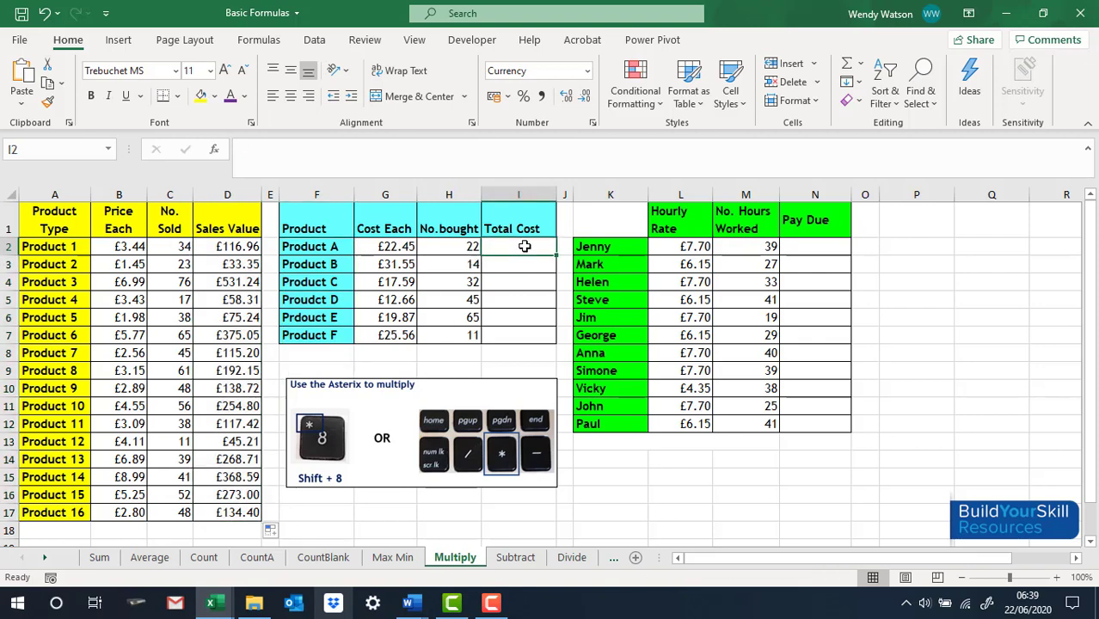
type("=")
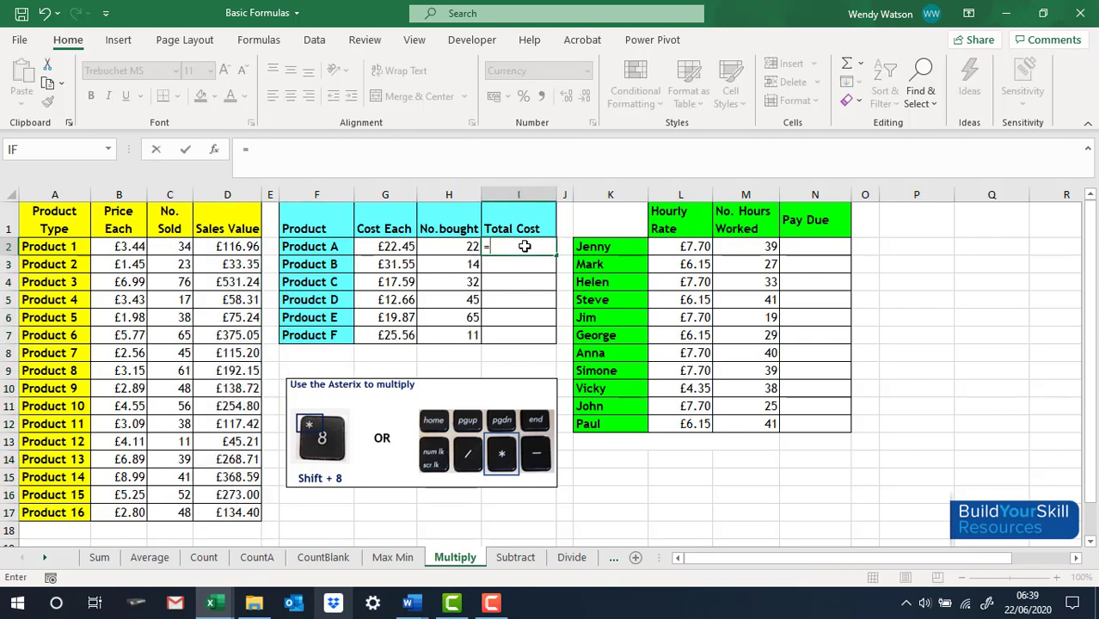
left_click(380, 246)
type("*")
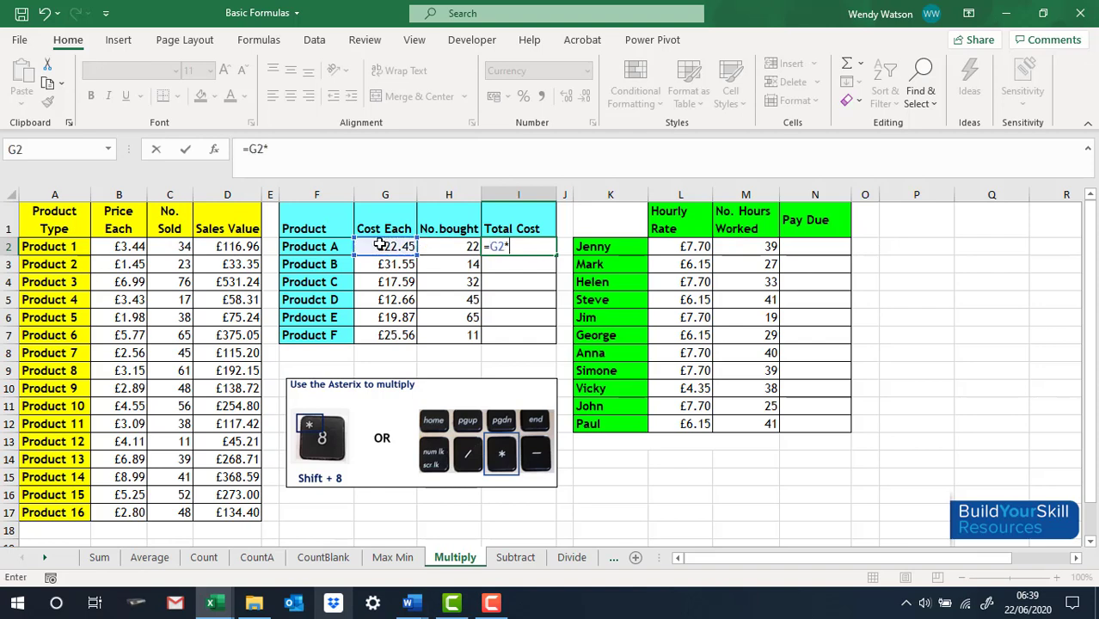
left_click(441, 244)
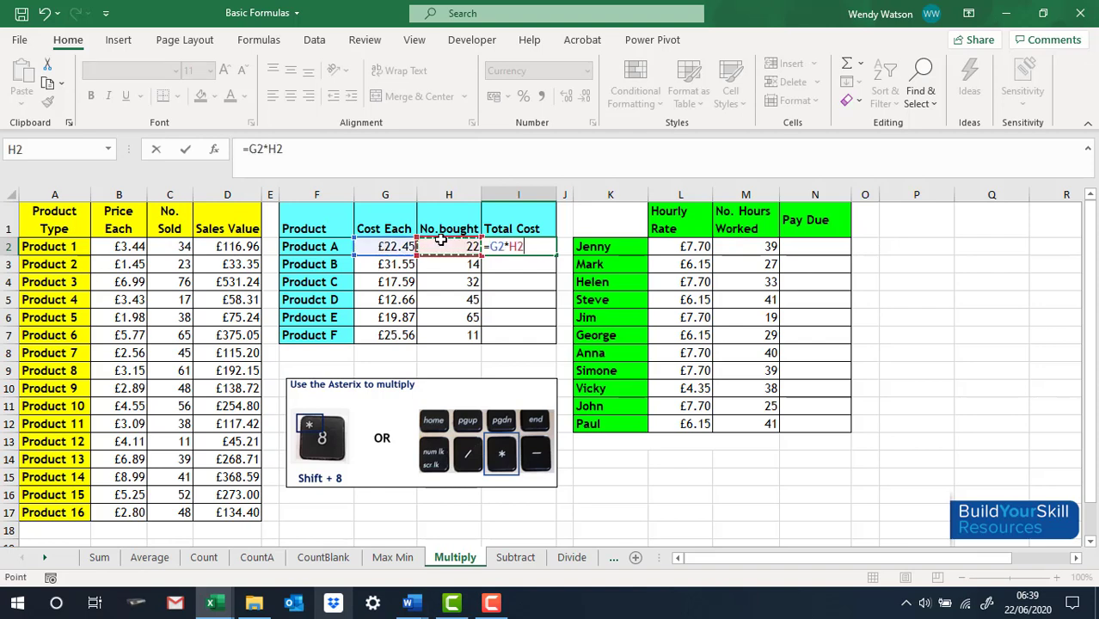
key("Return")
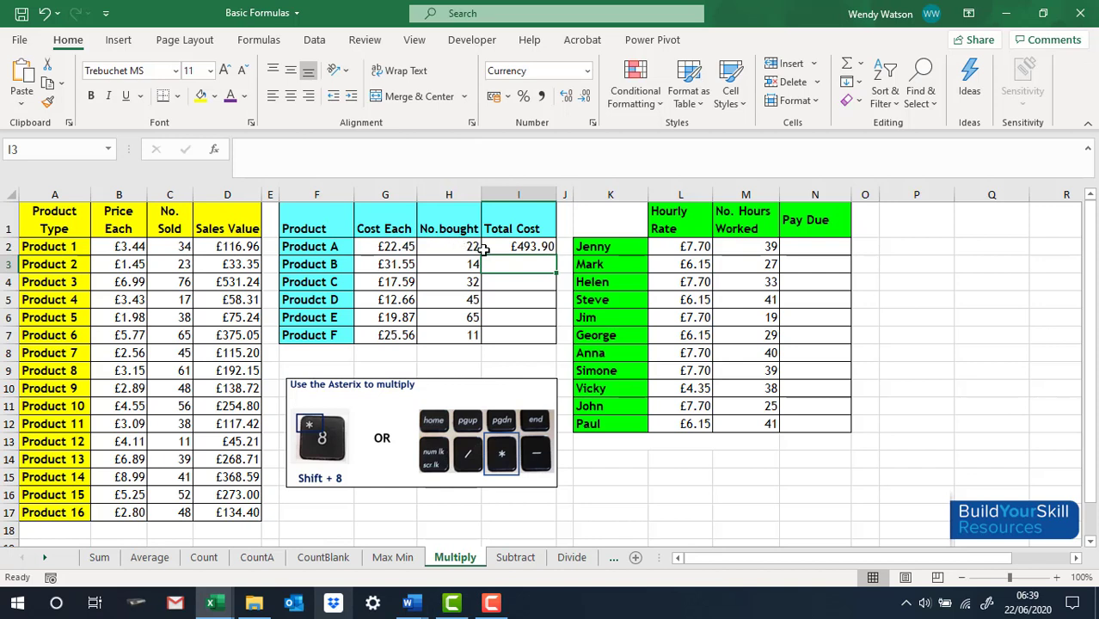
left_click(517, 247)
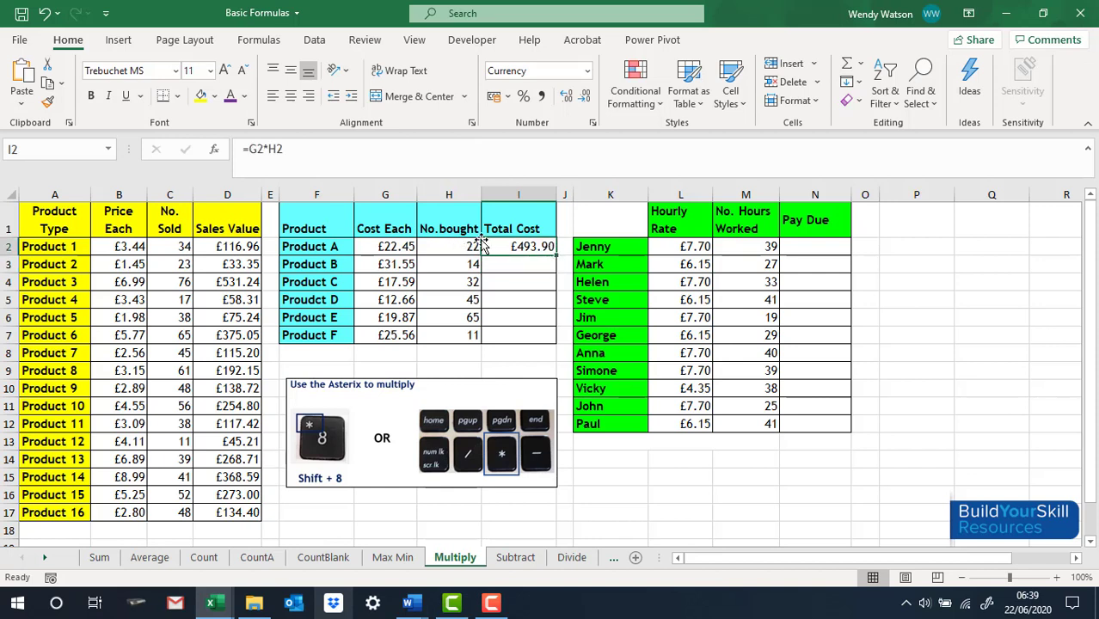
double_click(557, 256)
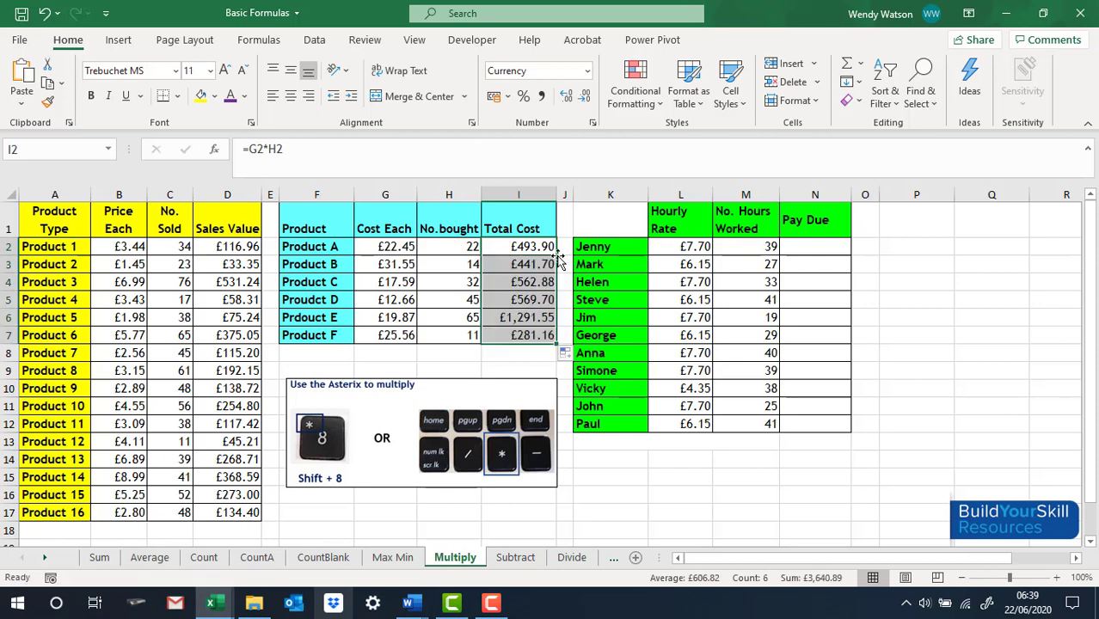
Step: Calculate Pay Due in N2 as =L2*M2 and fill the formula down to N12
left_click(815, 247)
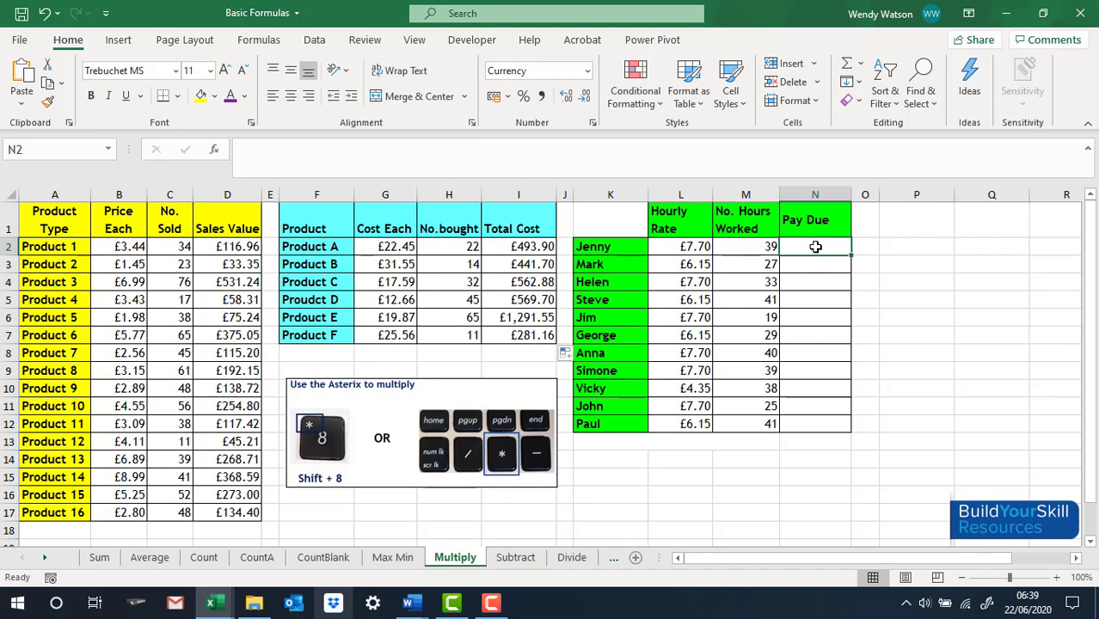
type("=")
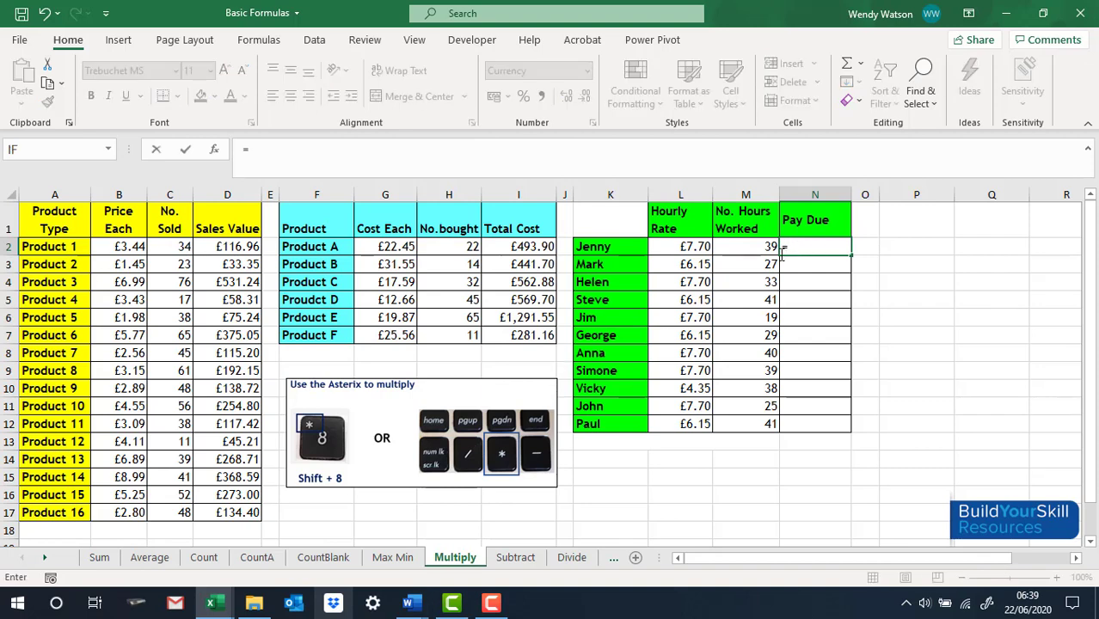
left_click(673, 248)
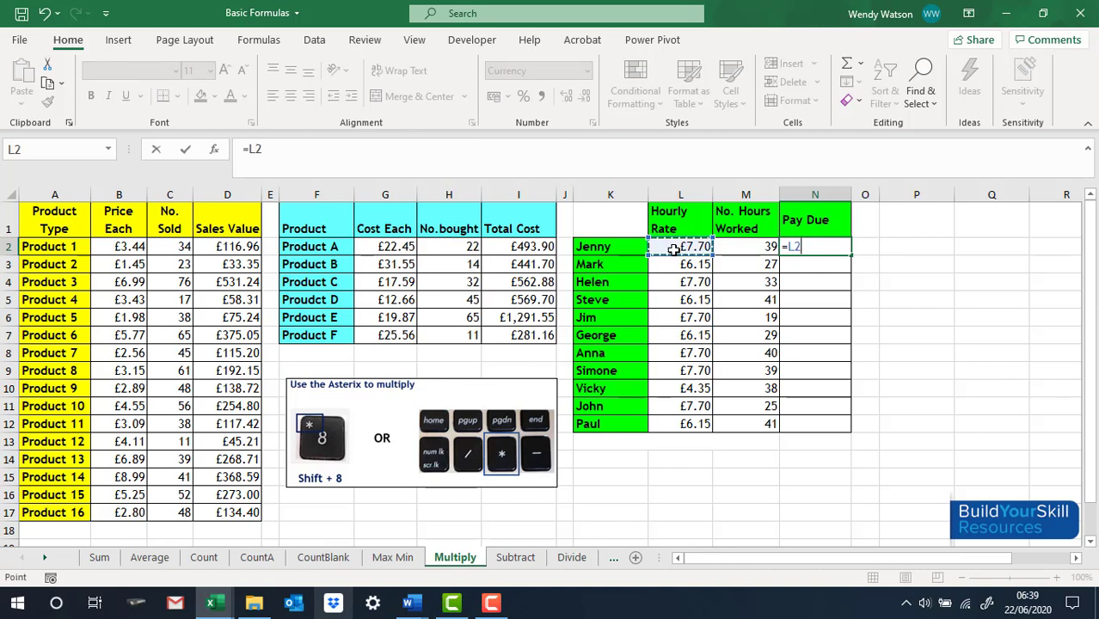
type("*")
left_click(736, 249)
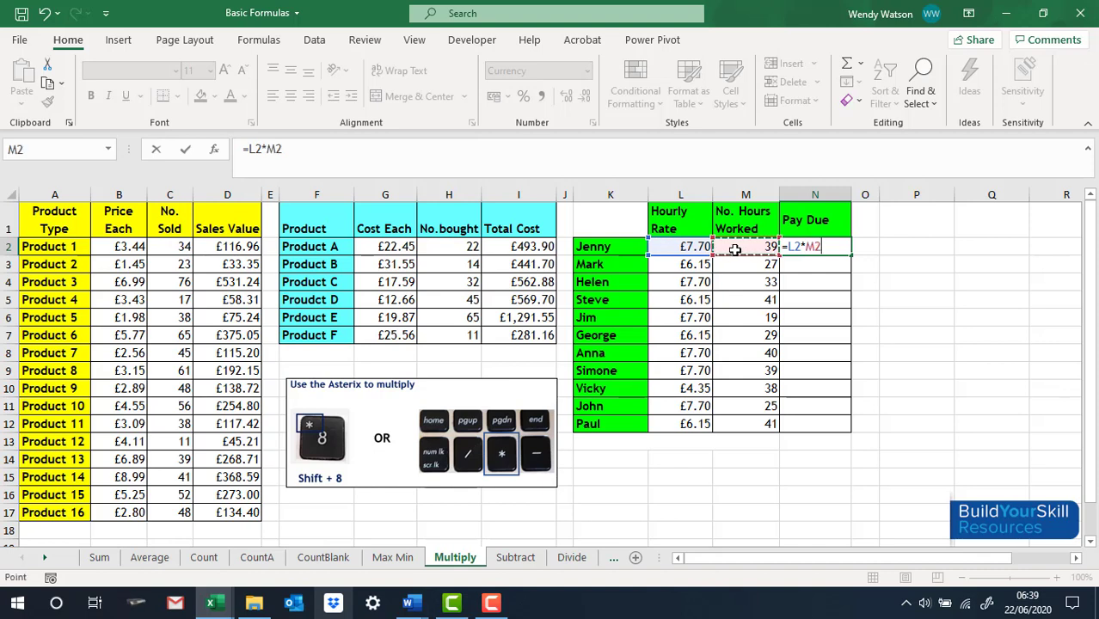
key("Return")
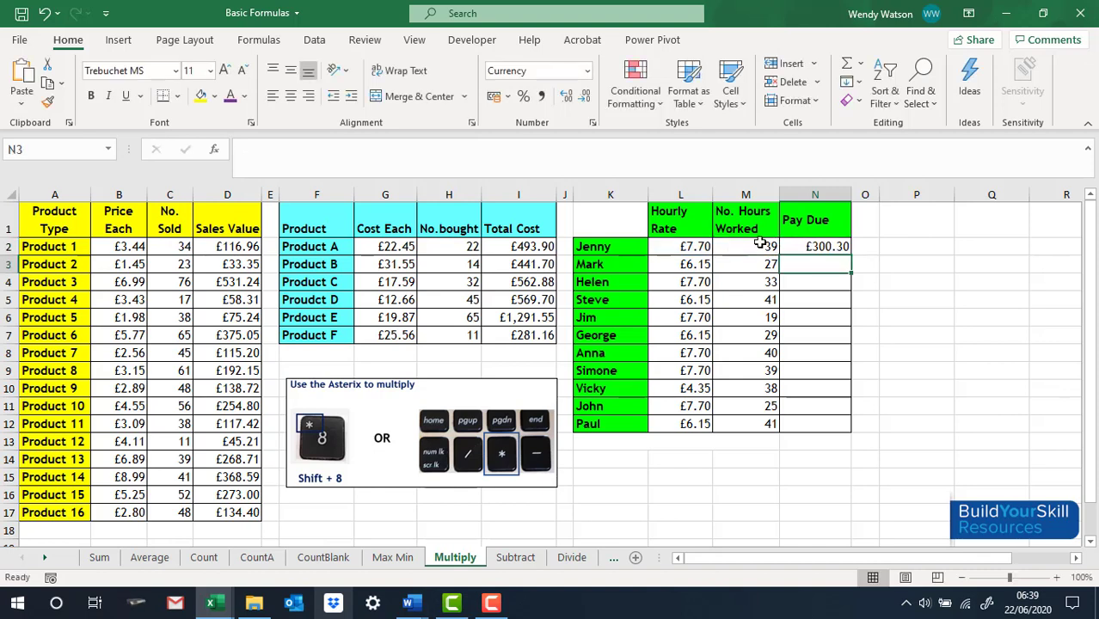
left_click(805, 247)
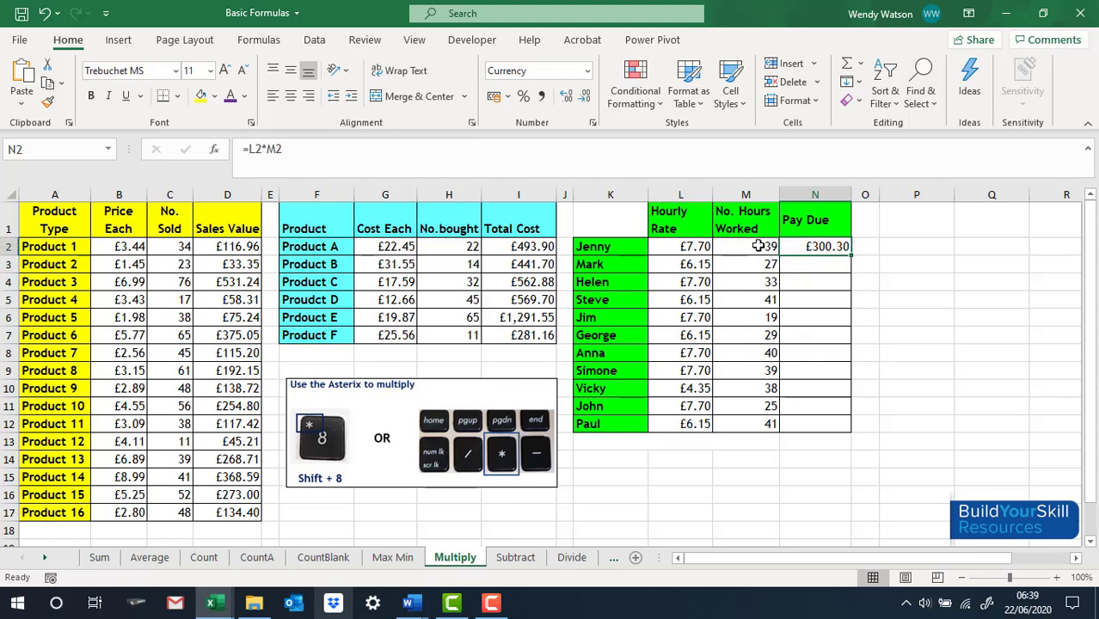
double_click(852, 255)
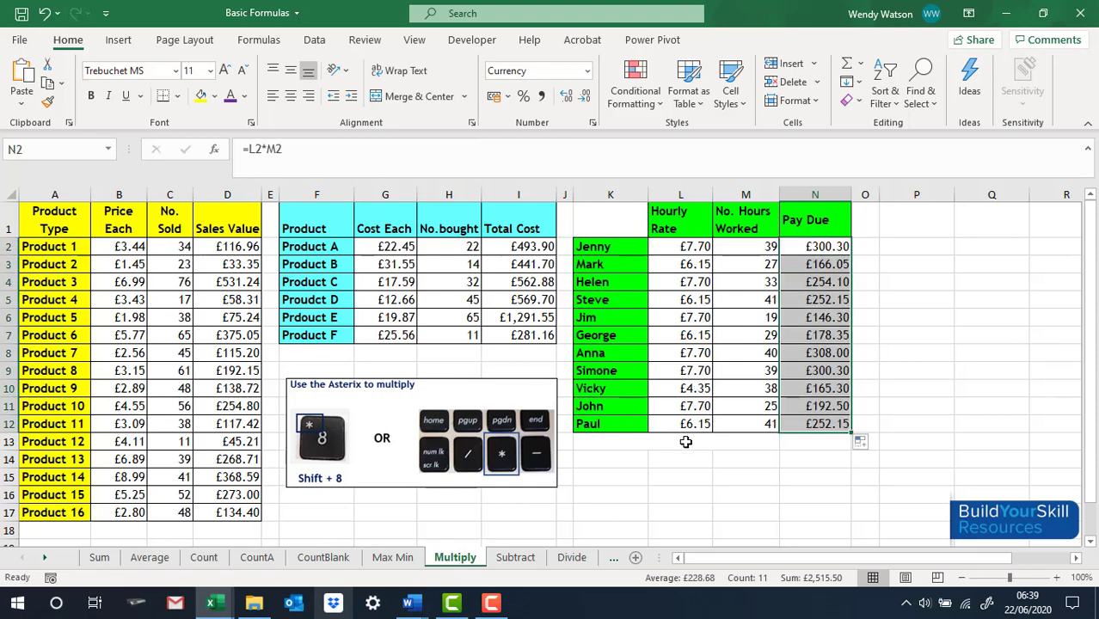
Step: On the Subtract sheet, calculate Profit Each in D2 as =B2-C2 and fill the formula down to D17
left_click(514, 558)
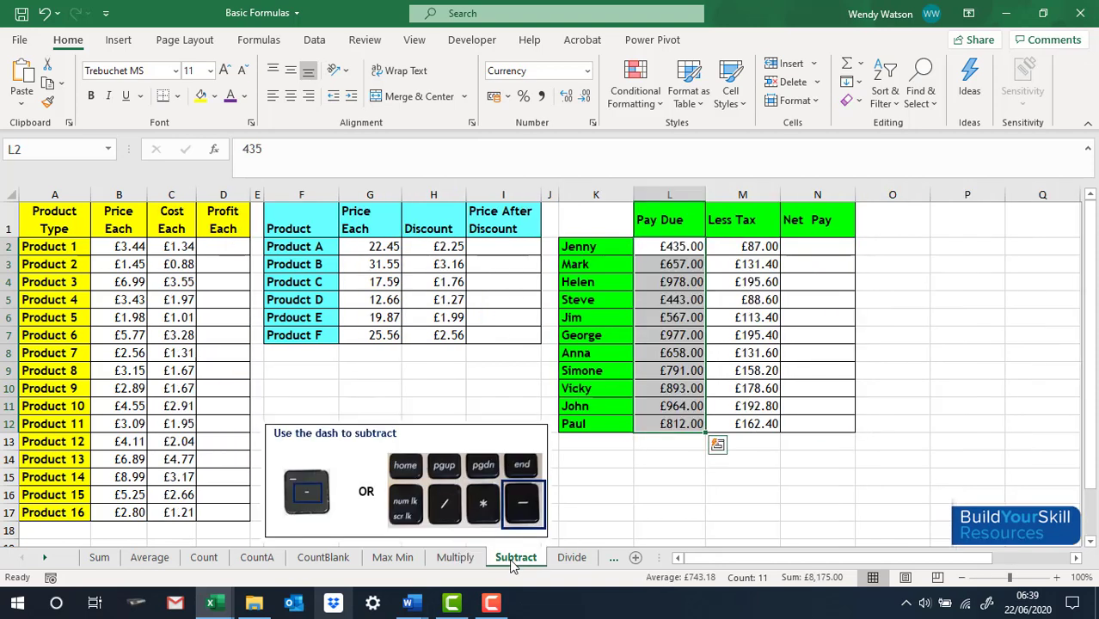
left_click(218, 246)
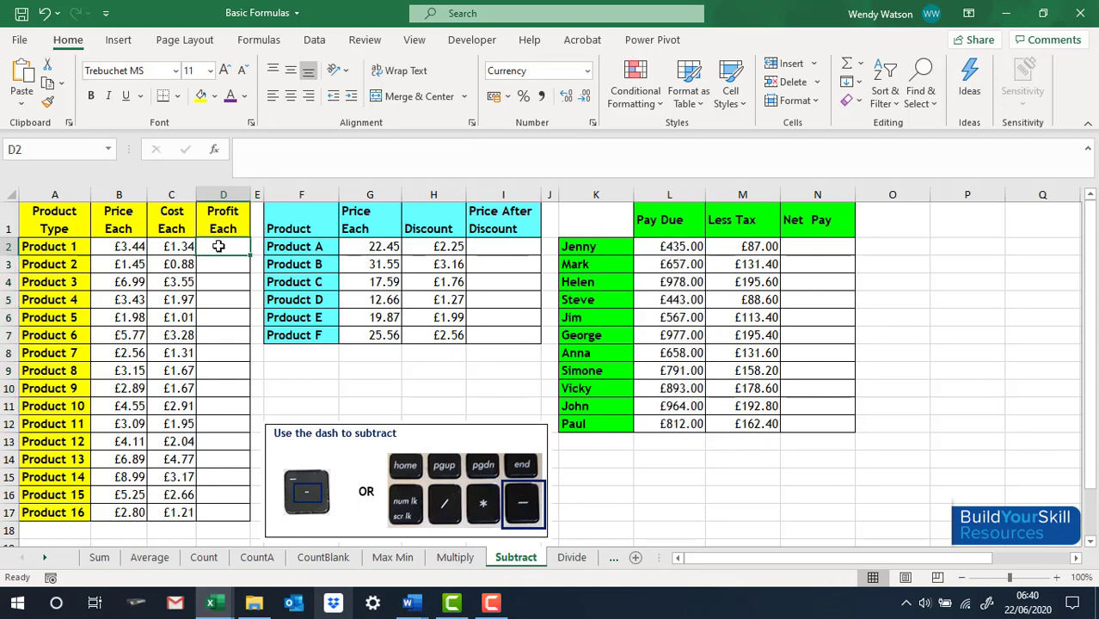
type("=")
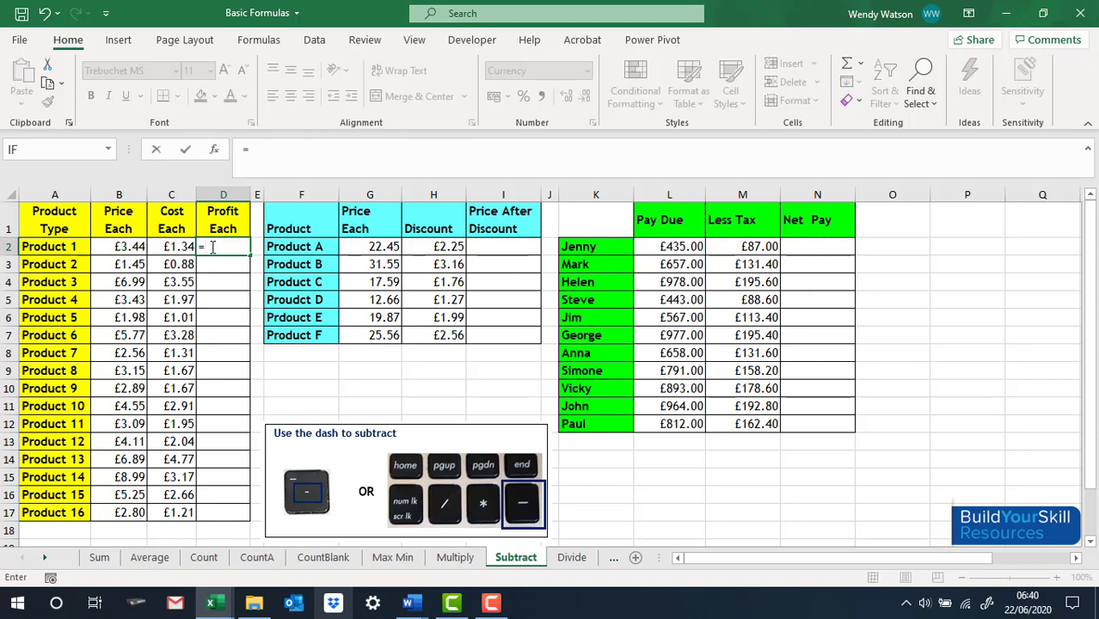
left_click(121, 246)
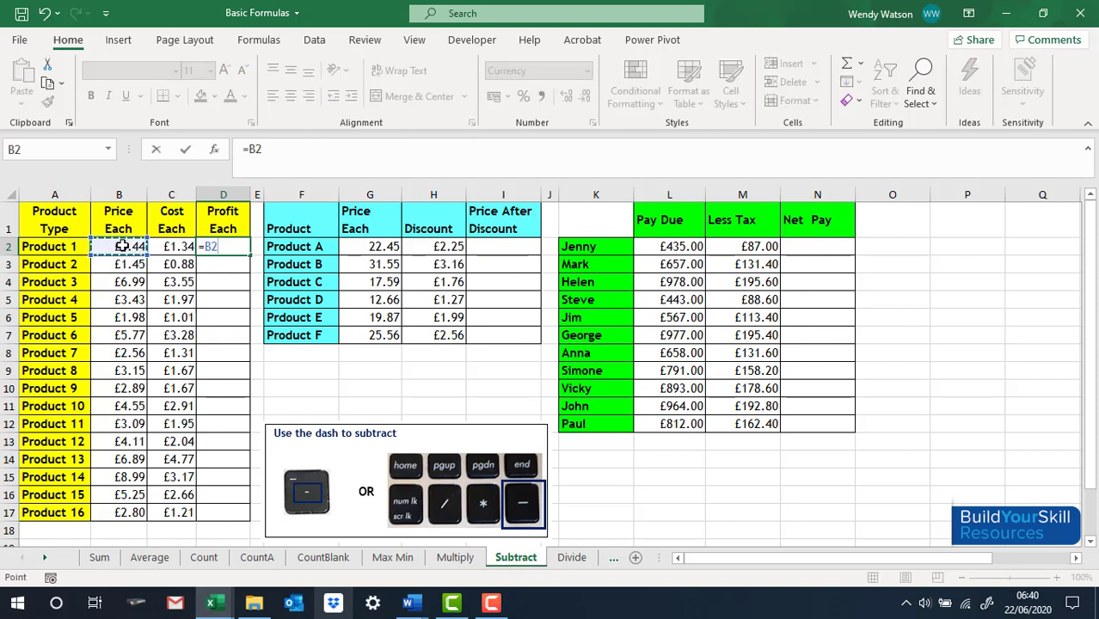
type("-")
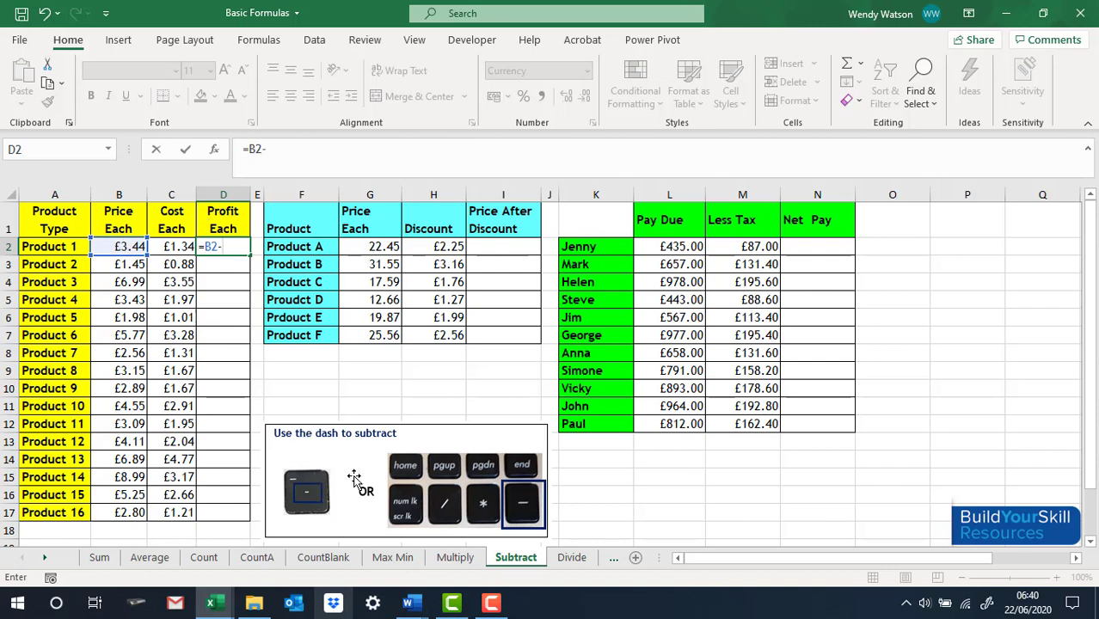
left_click(158, 246)
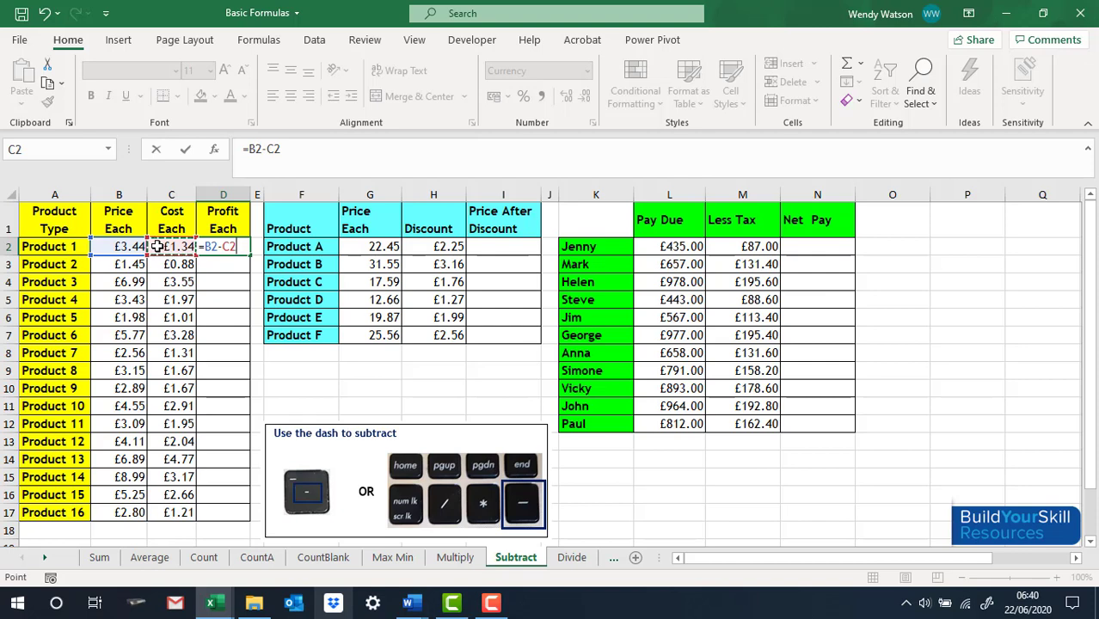
key("Return")
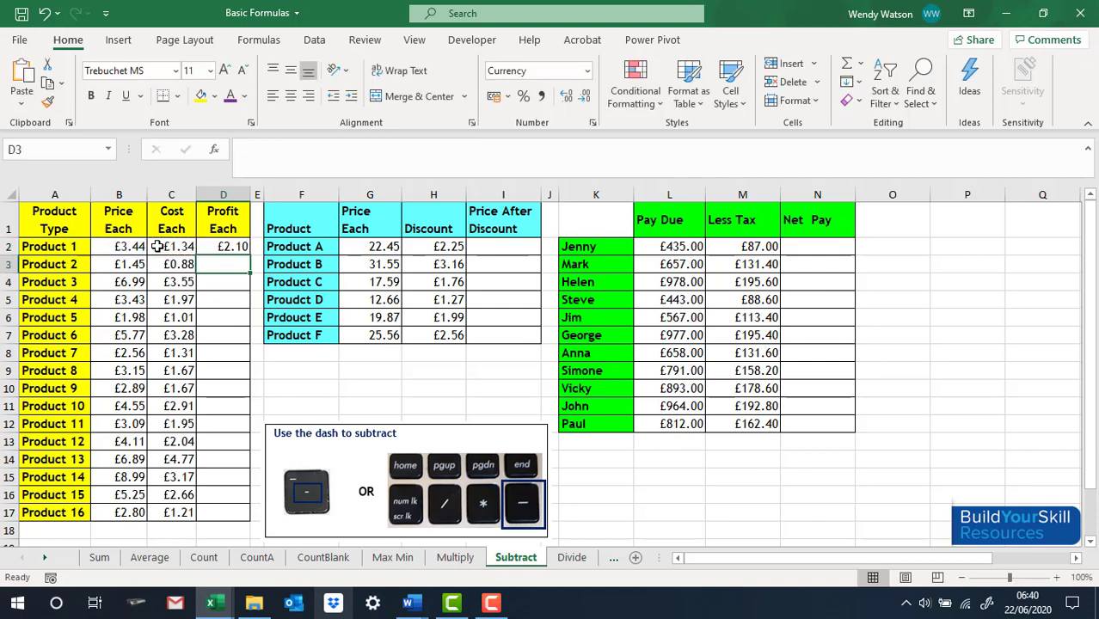
left_click(226, 246)
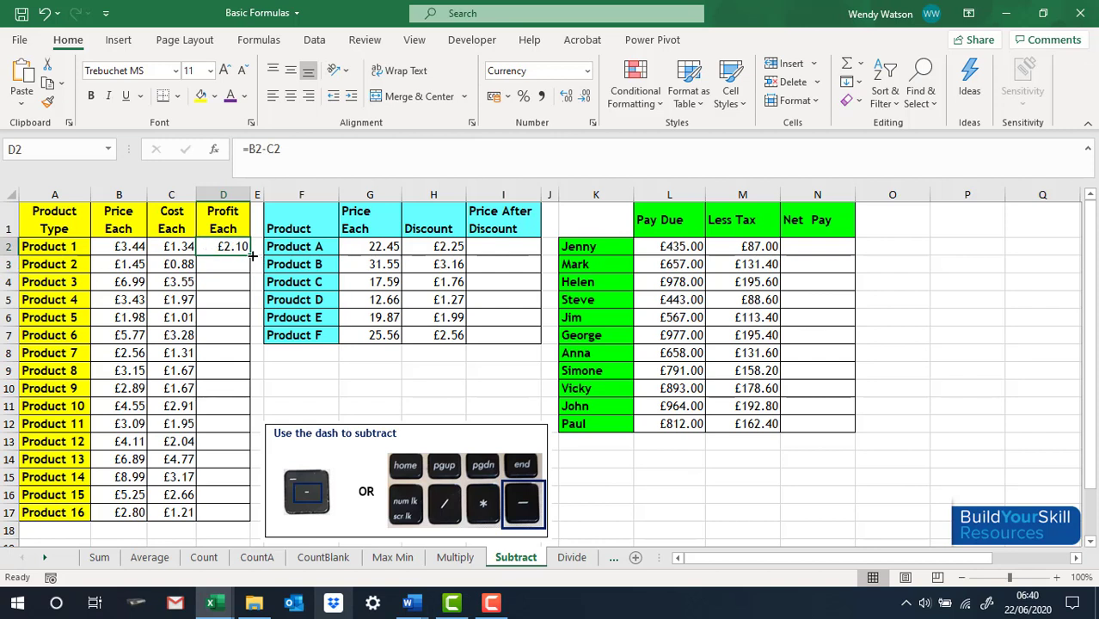
double_click(251, 255)
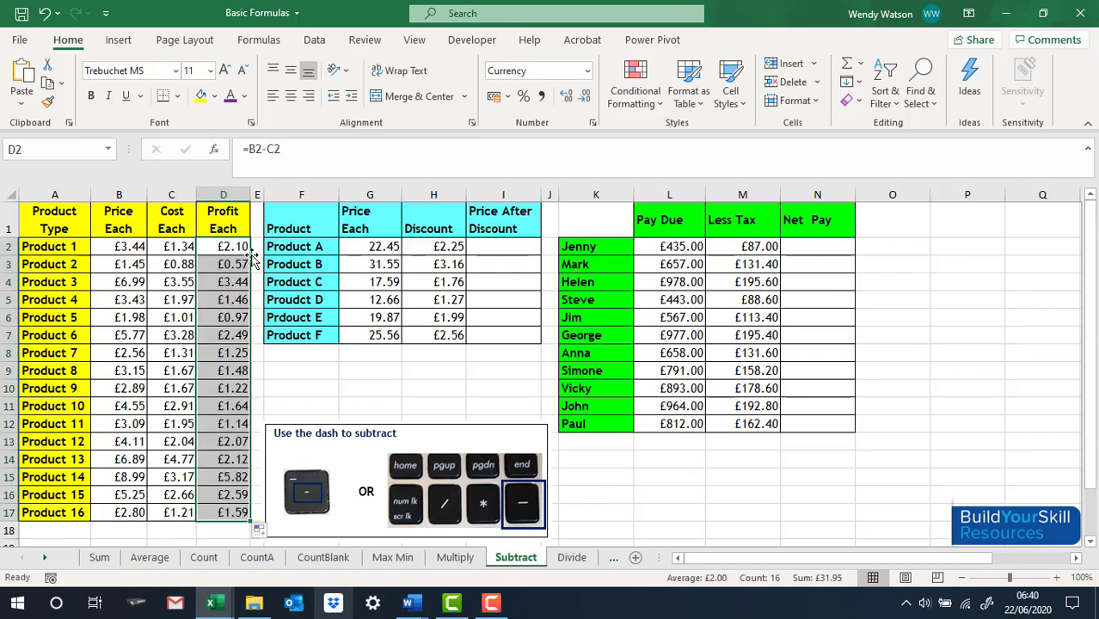
Step: Calculate Price After Discount in I2 as =G2-H2 and fill the formula down to I7
left_click(496, 248)
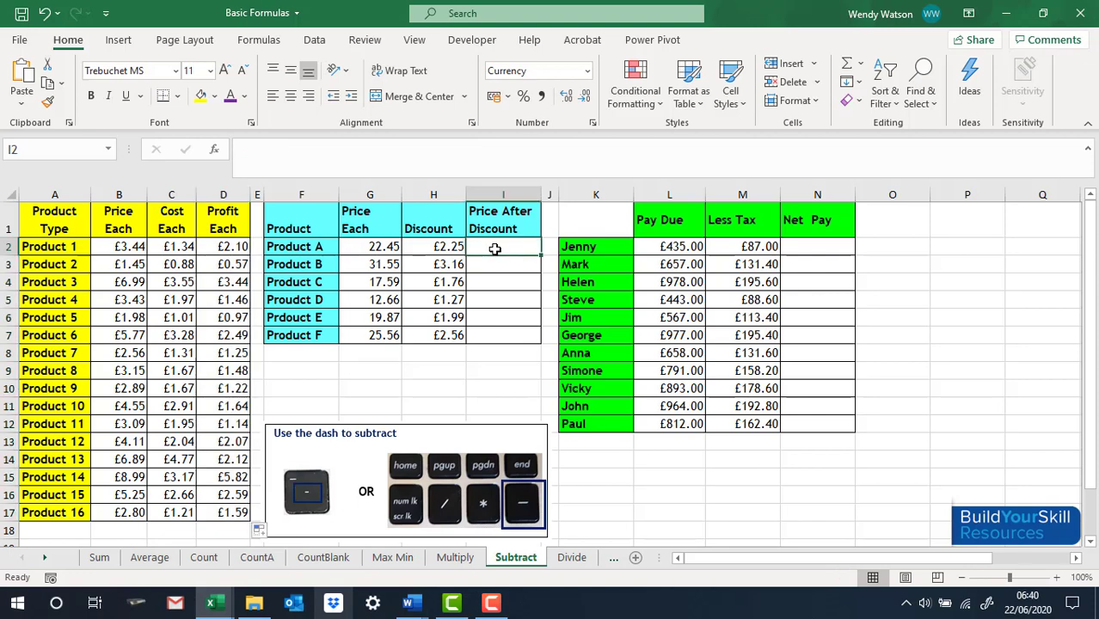
type("=")
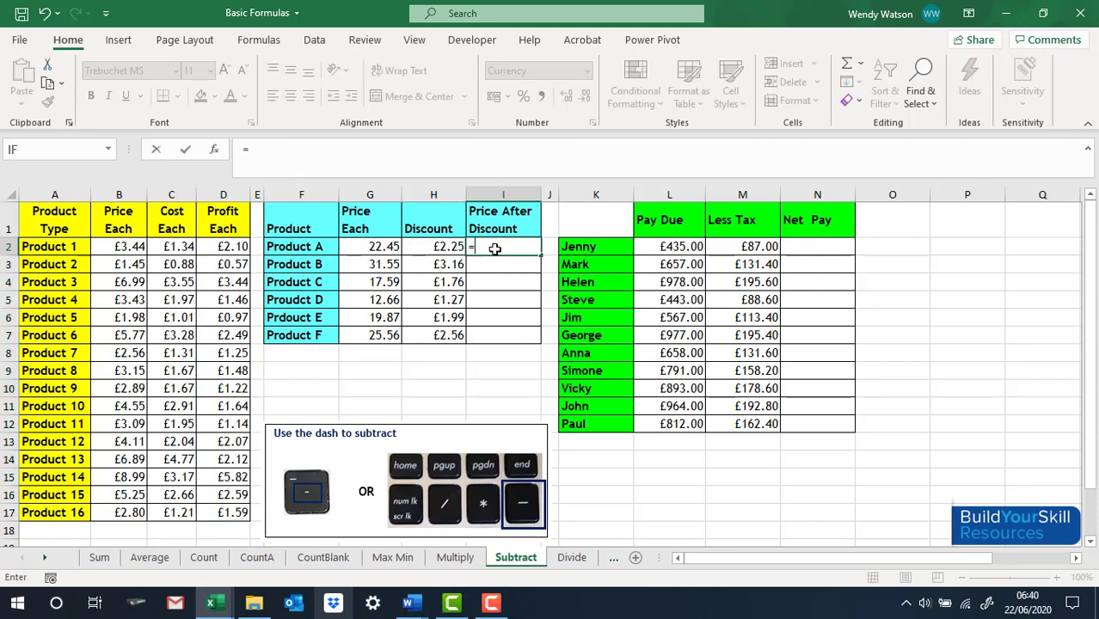
left_click(363, 250)
type("-")
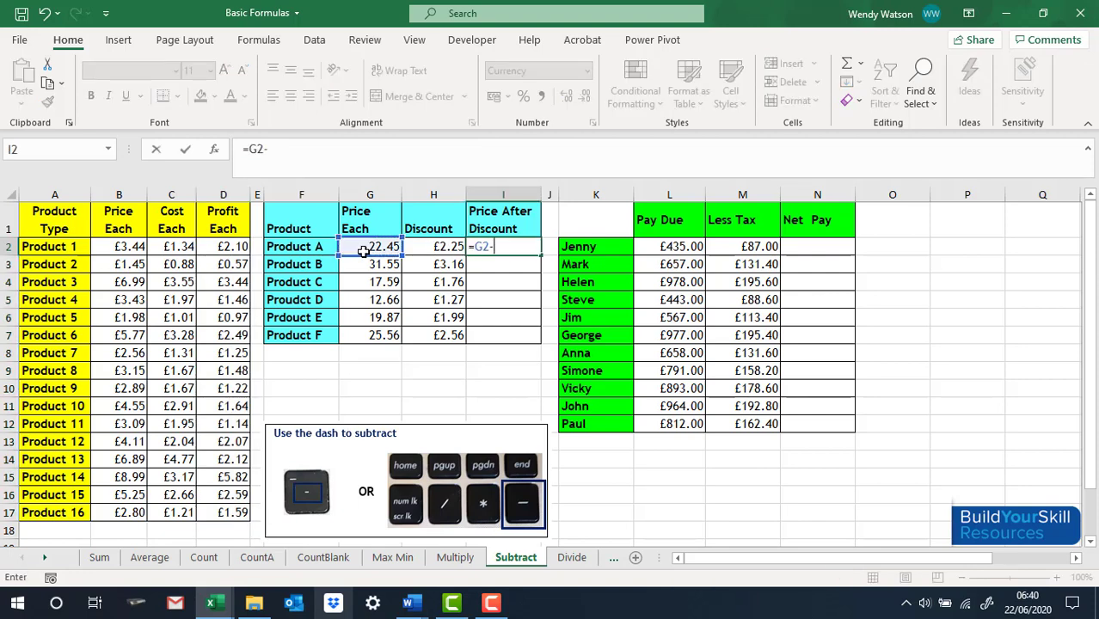
left_click(421, 248)
key("Return")
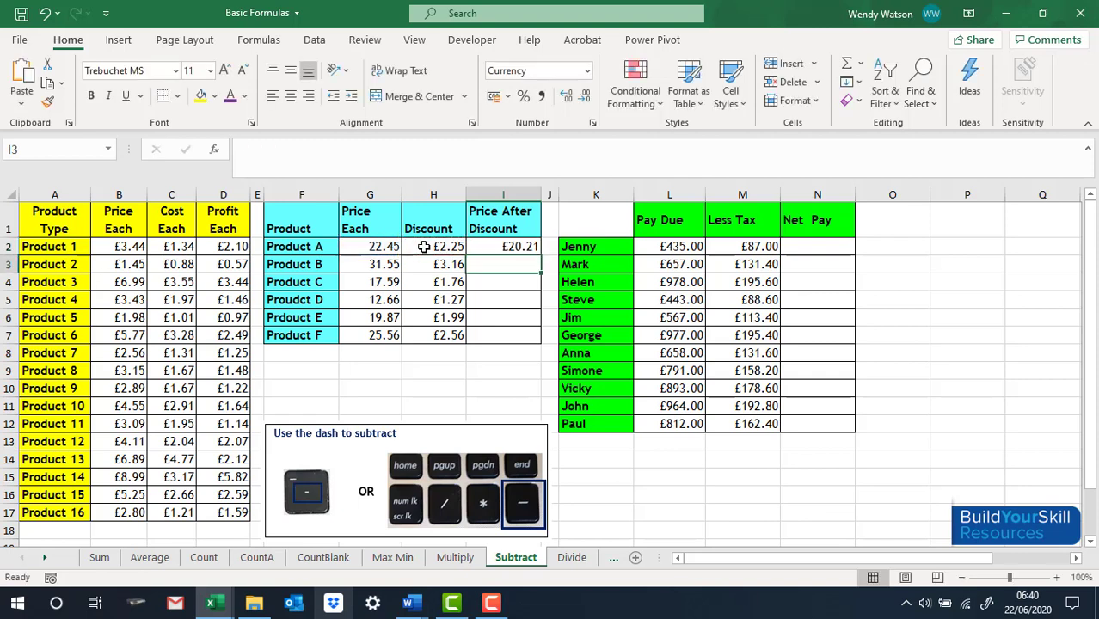
left_click(508, 247)
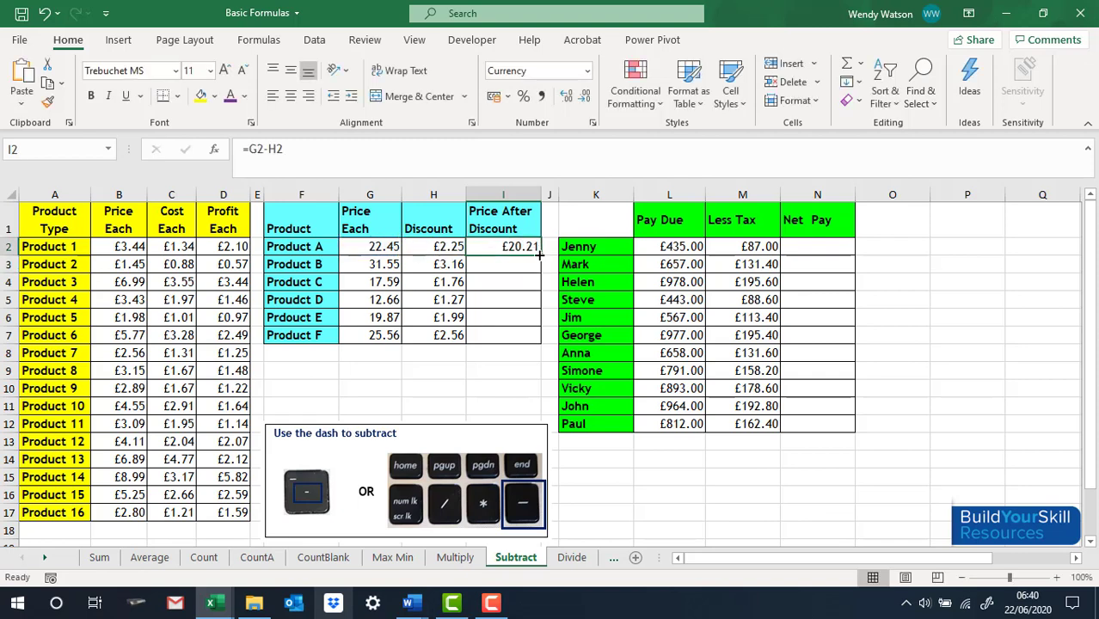
double_click(540, 256)
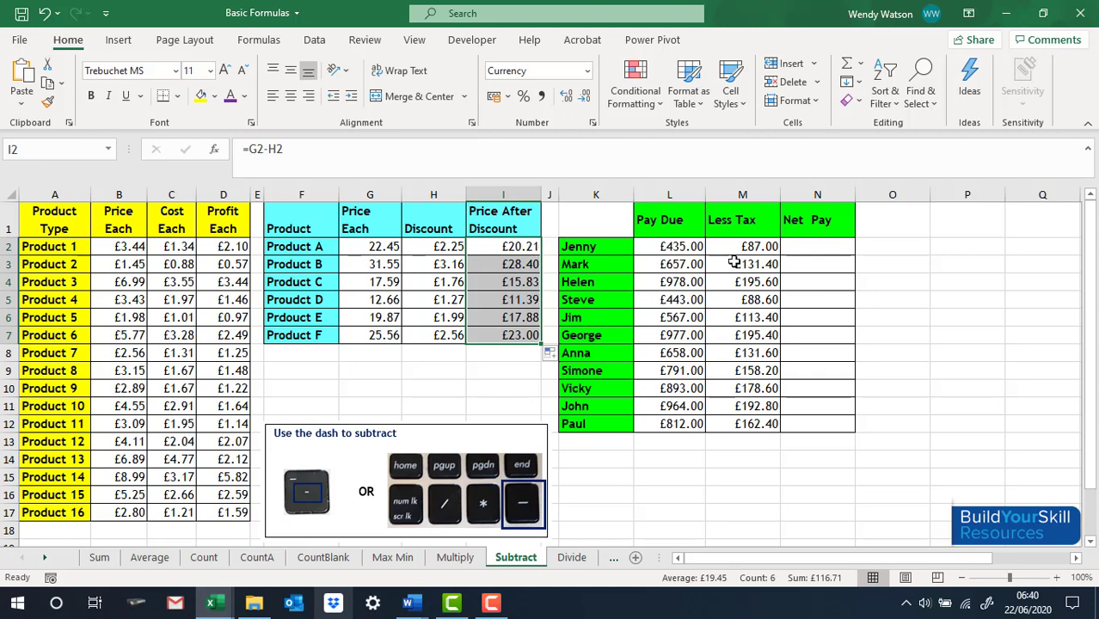
Step: Calculate Net Pay in N2 as =L2-M2 and fill the formula down to N12
left_click(827, 245)
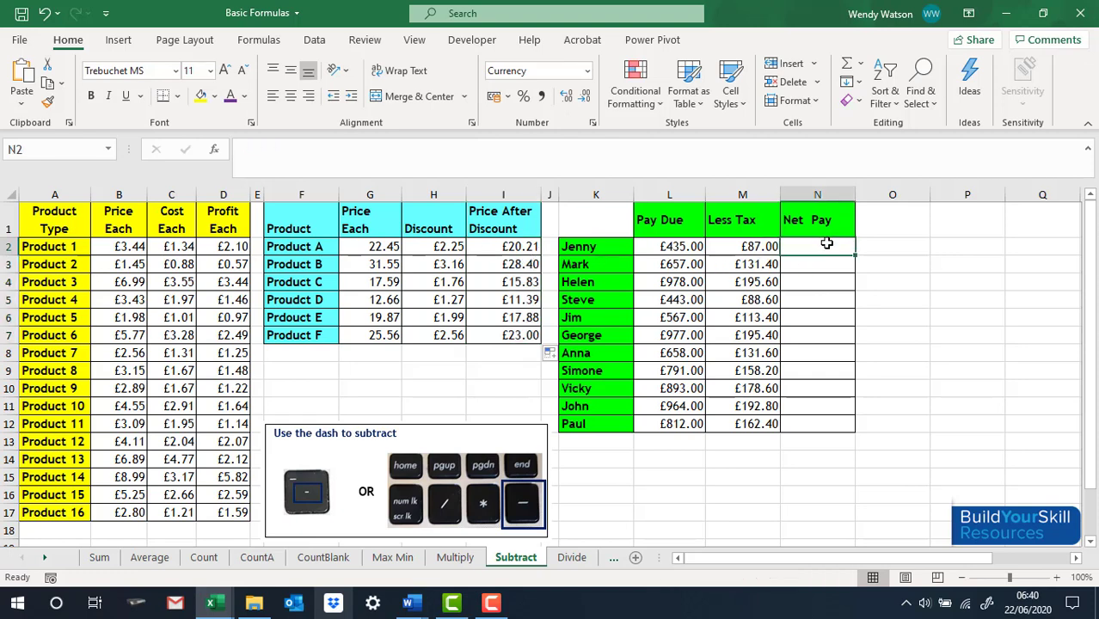
type("=")
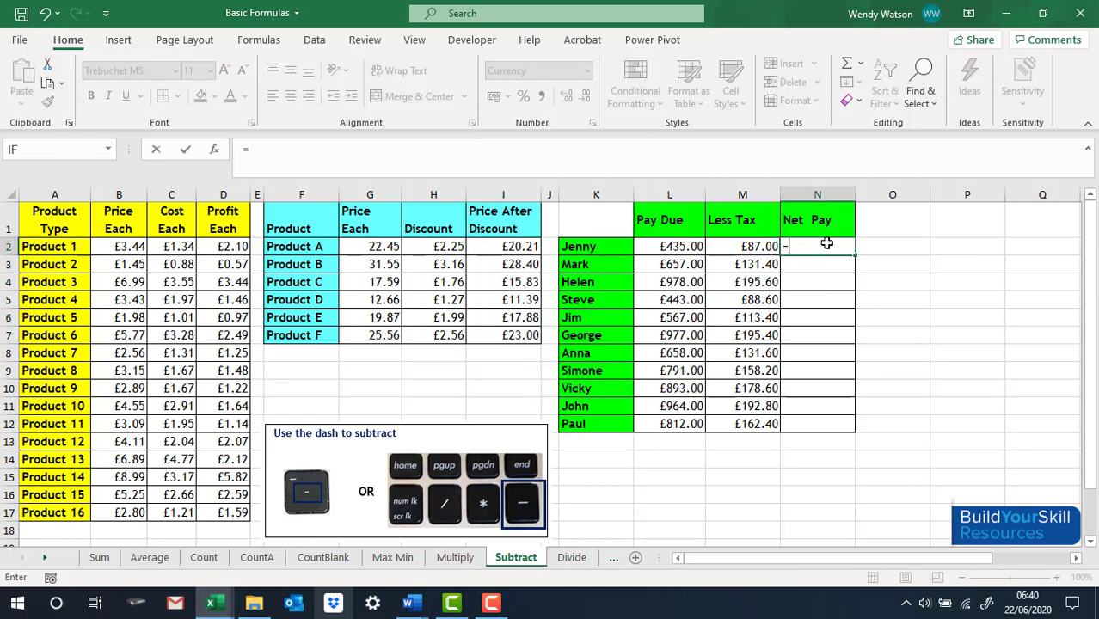
left_click(688, 247)
type("-")
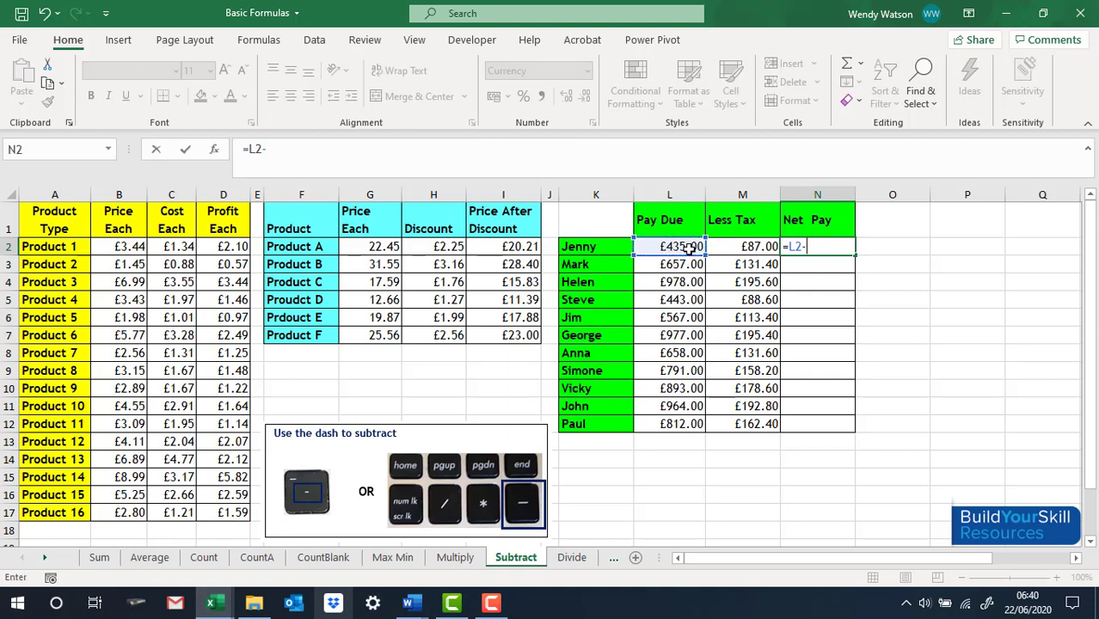
left_click(739, 247)
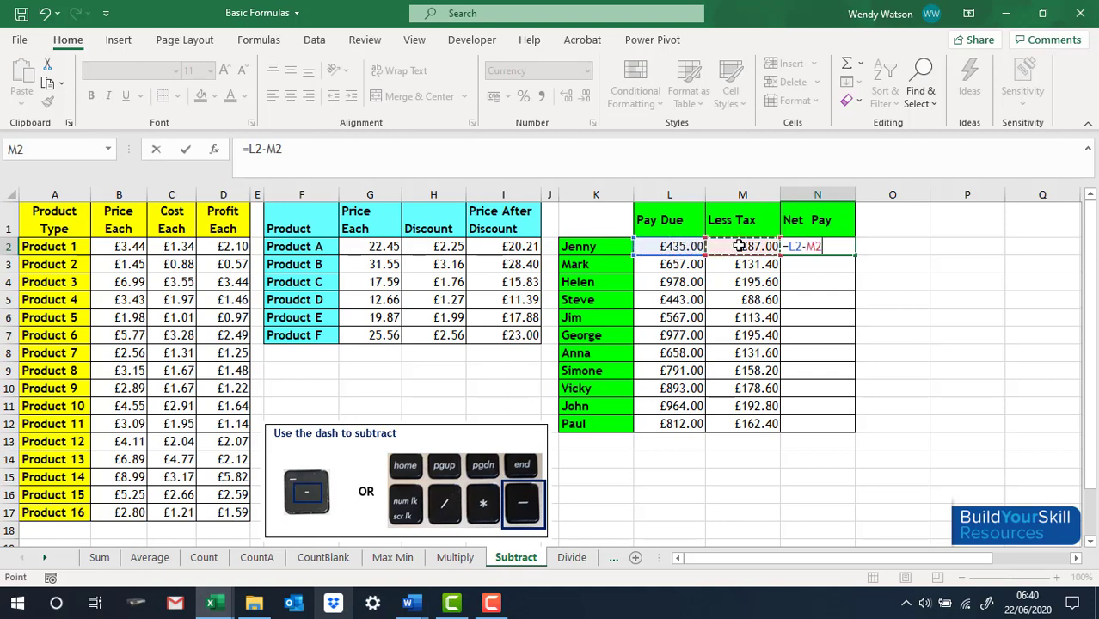
key("Return")
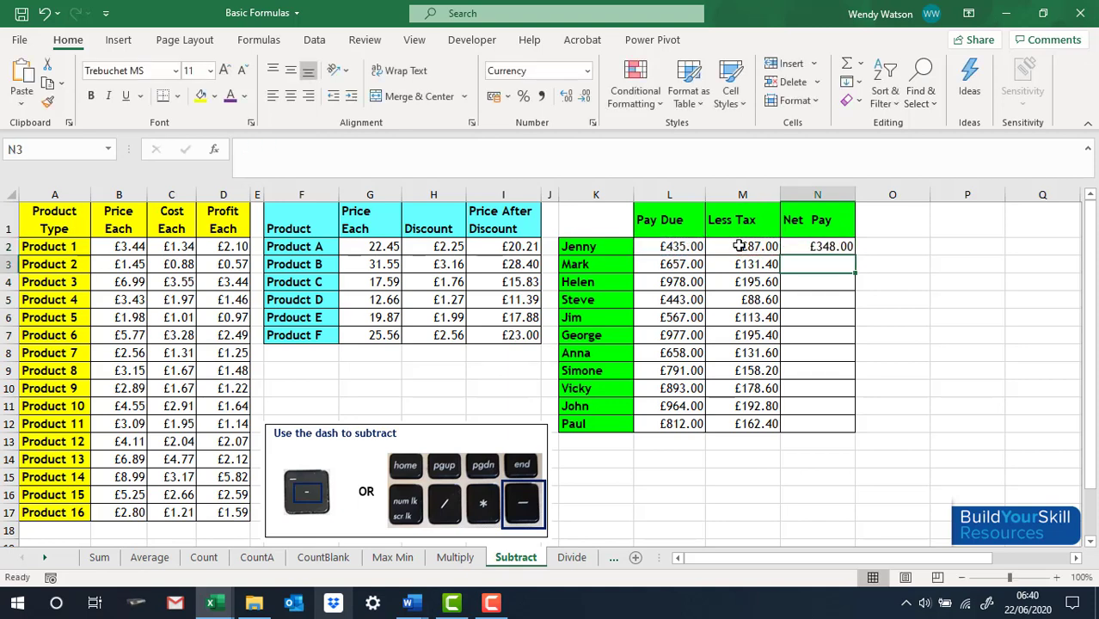
left_click(831, 248)
double_click(855, 254)
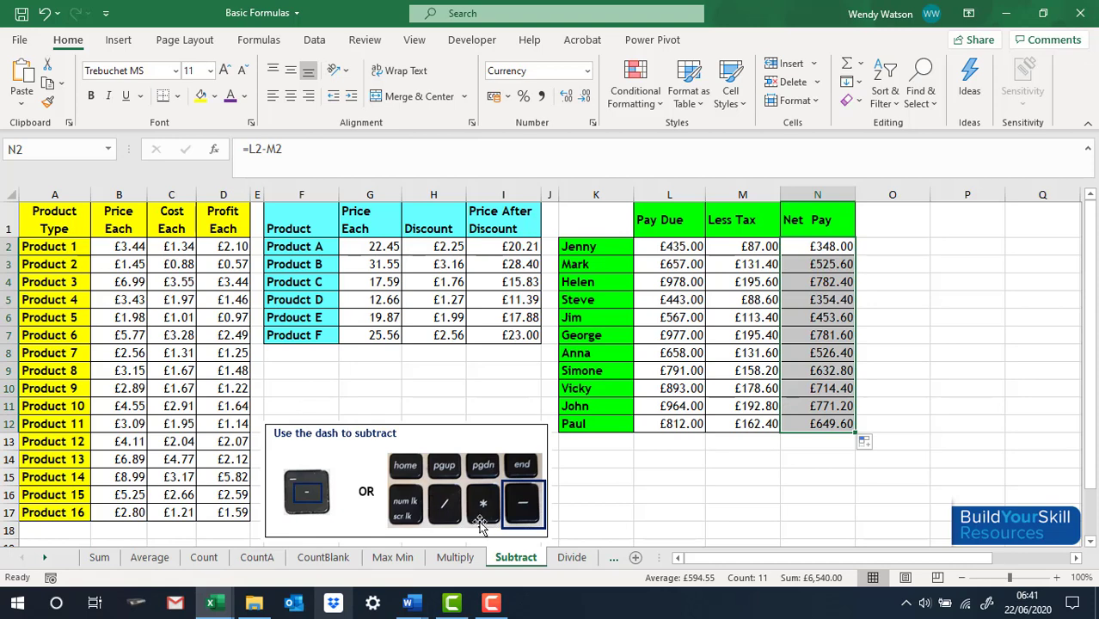
Step: On the Divide sheet, calculate the first answer in D3 as =A3/C3
left_click(569, 558)
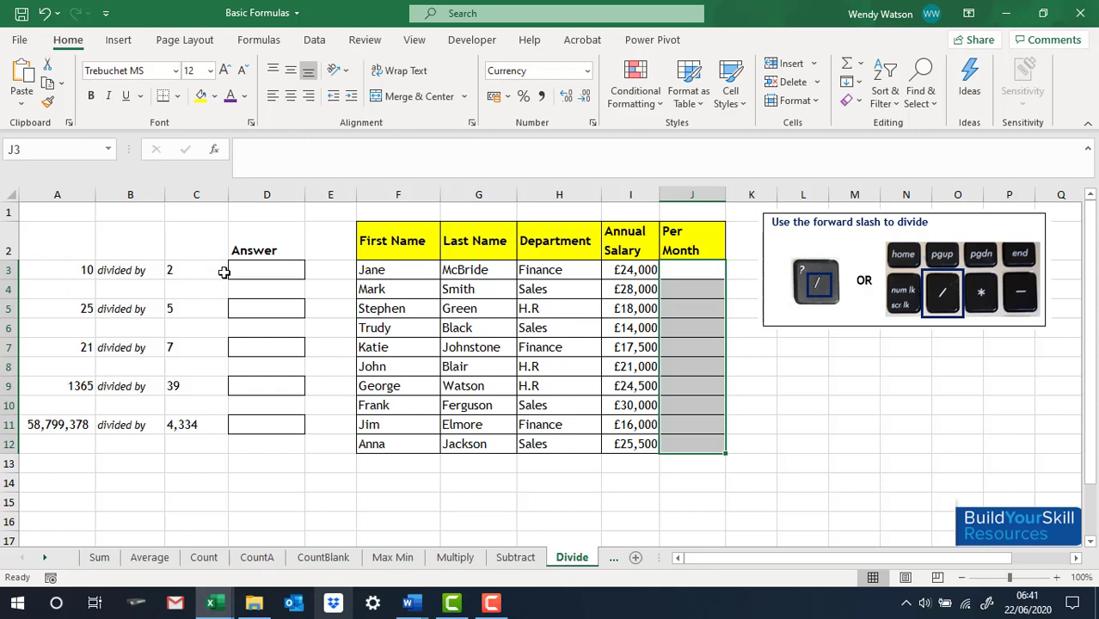
left_click(252, 268)
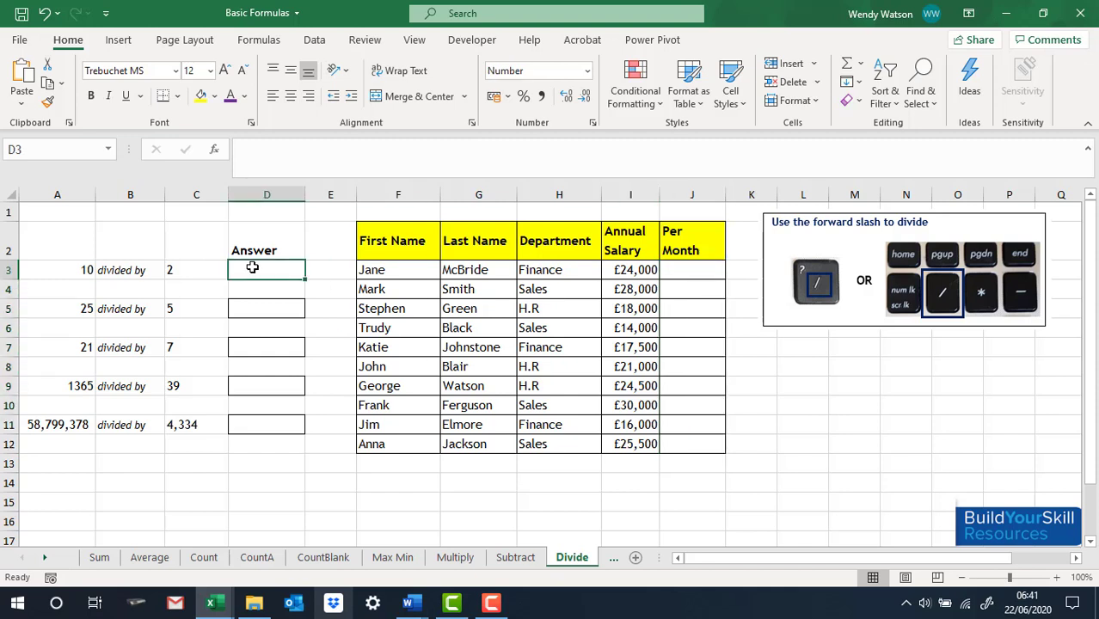
type("=")
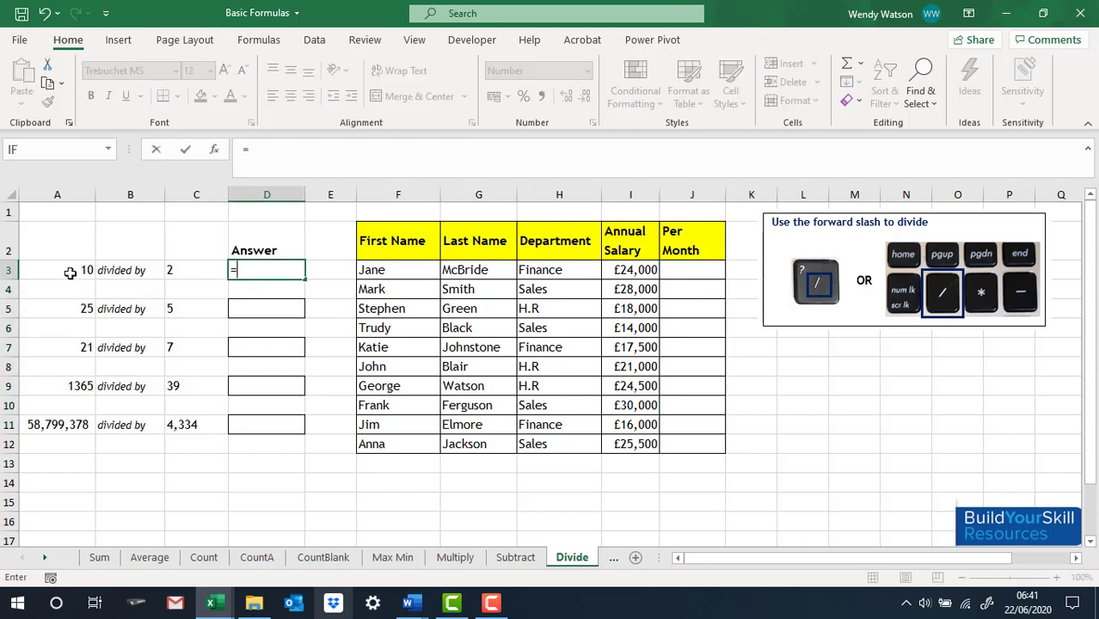
left_click(71, 273)
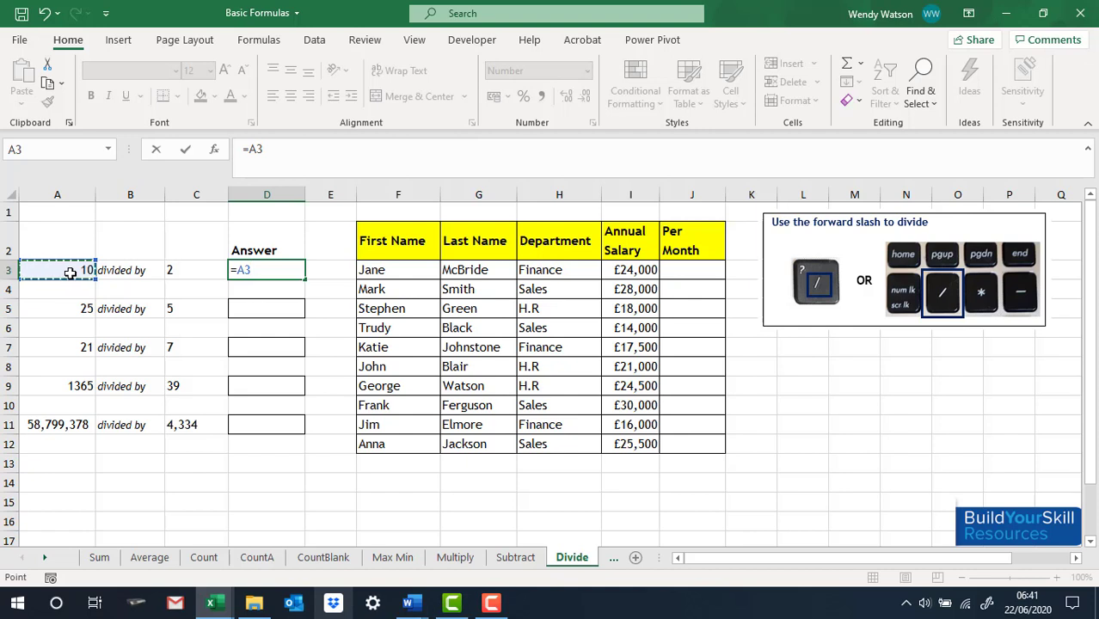
type("/")
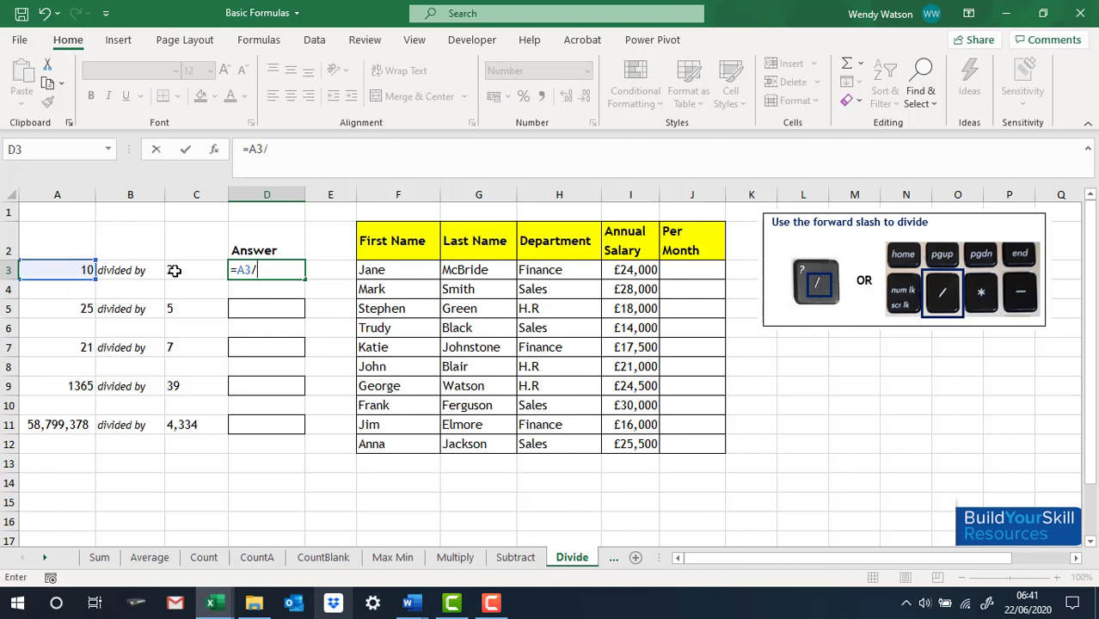
left_click(173, 271)
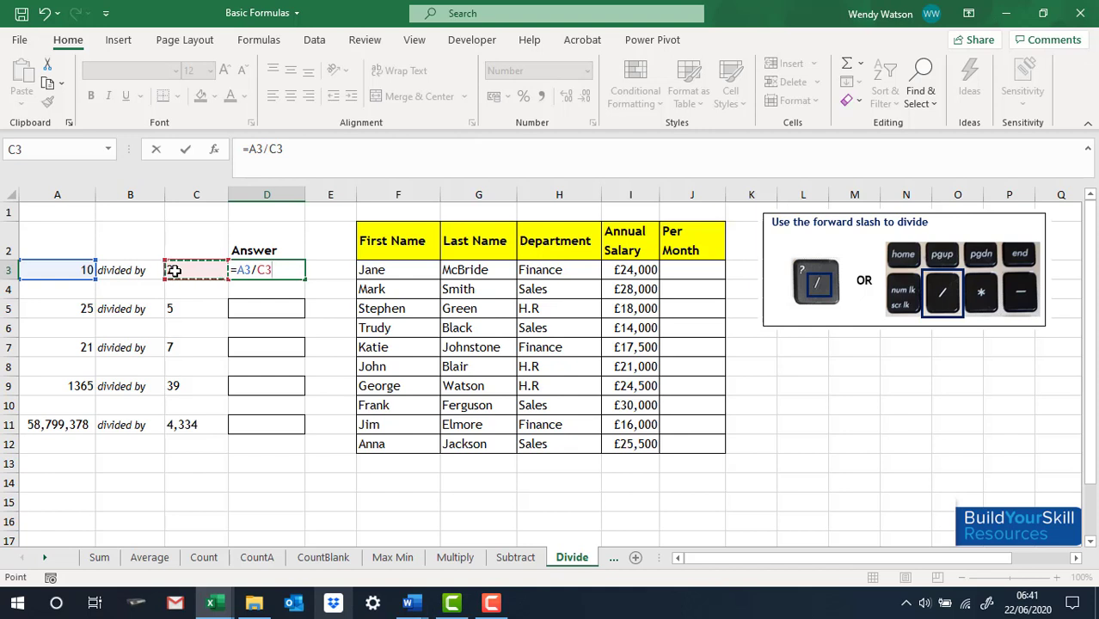
key("Return")
Step: Calculate the second answer in D5 as =A5/C5
left_click(276, 308)
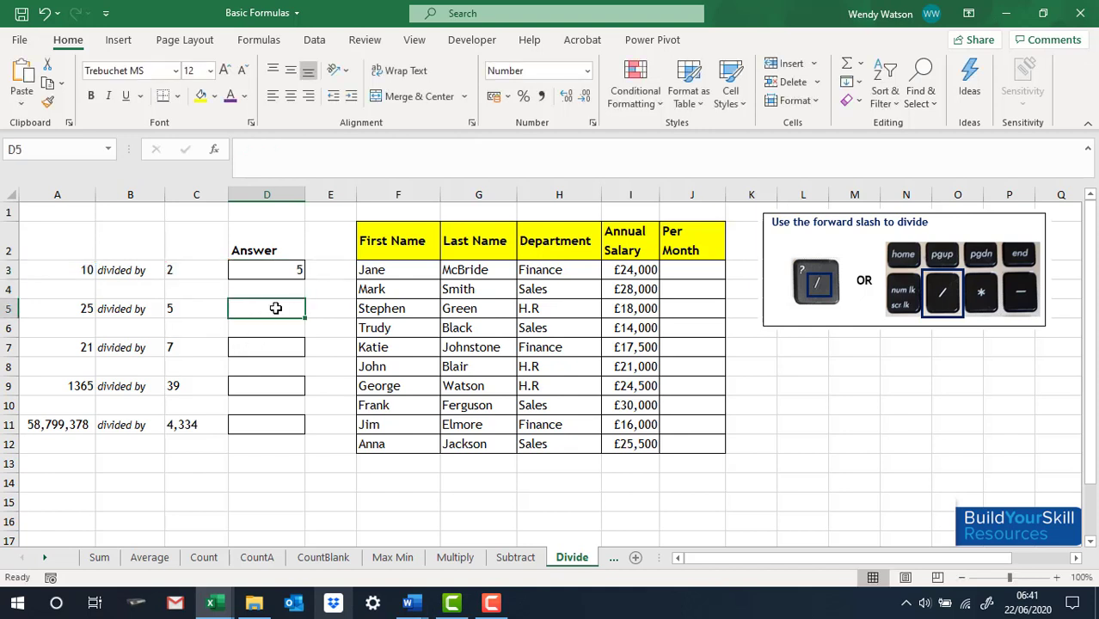
type("=")
left_click(69, 307)
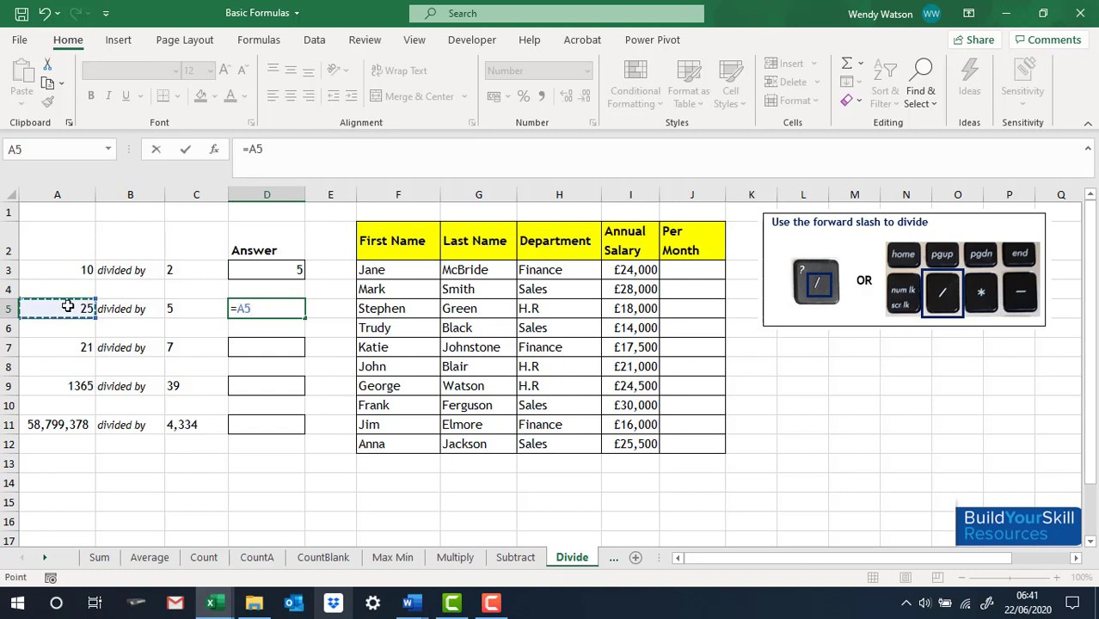
type("/")
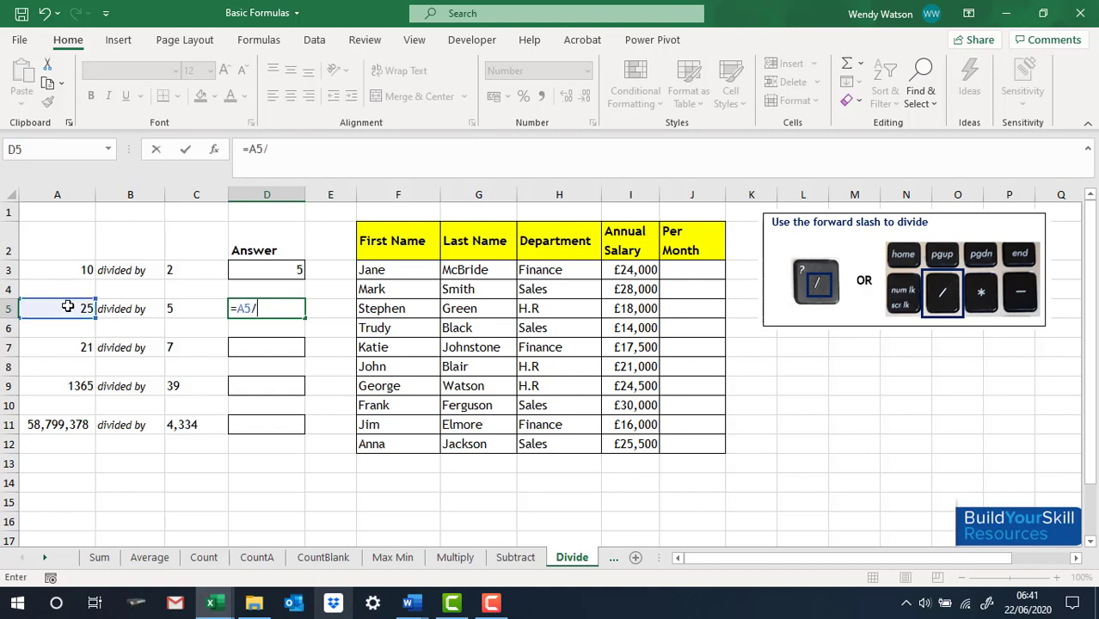
left_click(188, 308)
key("Return")
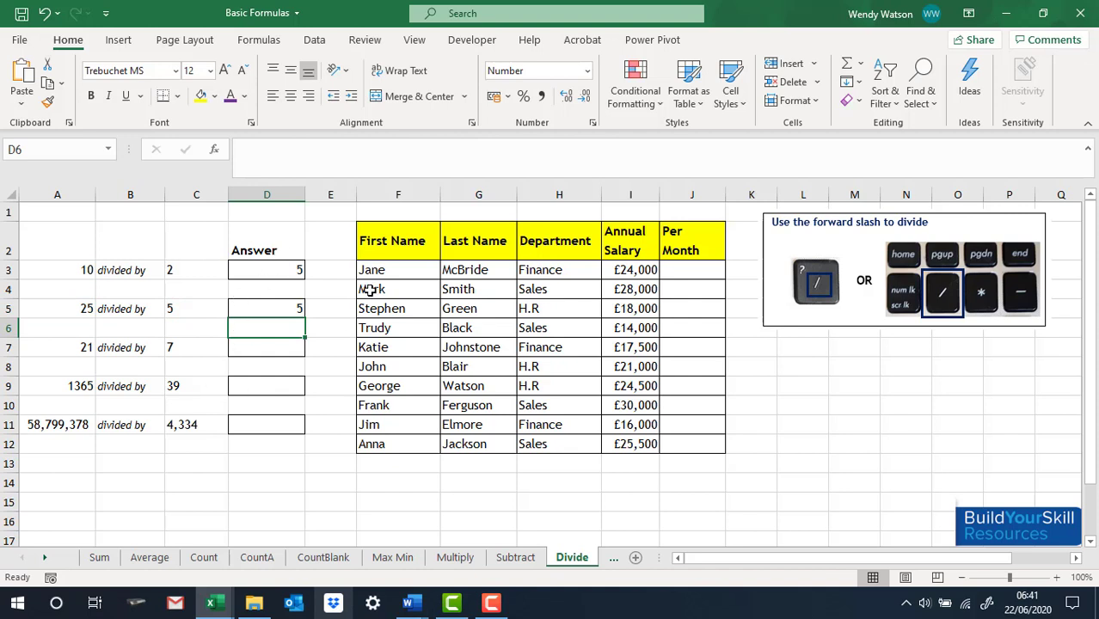
Step: Calculate the Per Month salary in J3 as =I3/12 and fill the formula down to J12
left_click(678, 270)
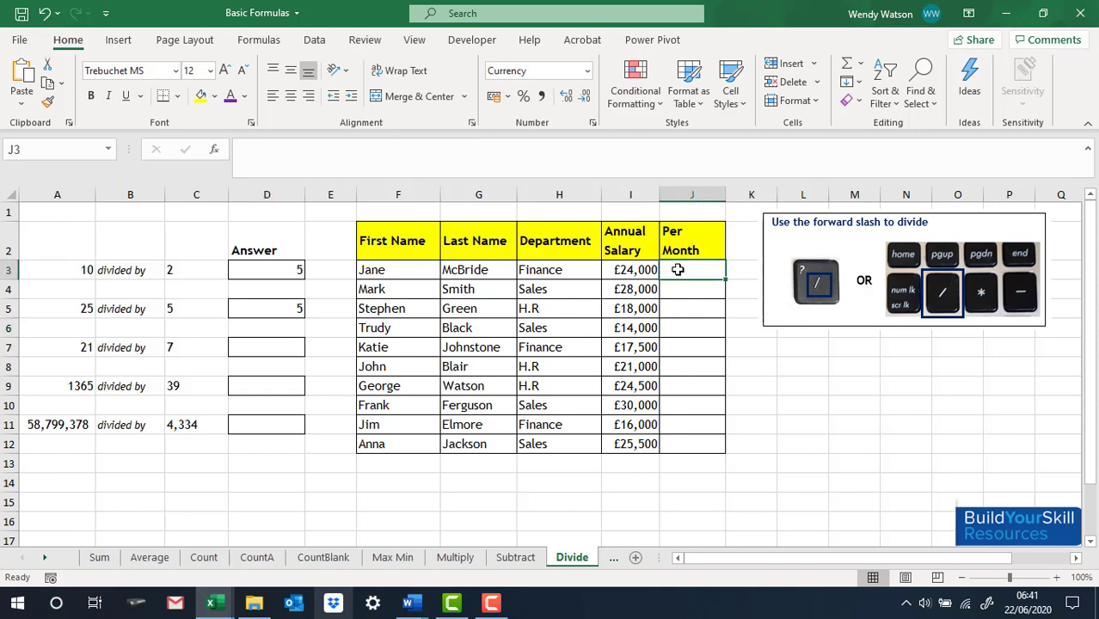
type("=")
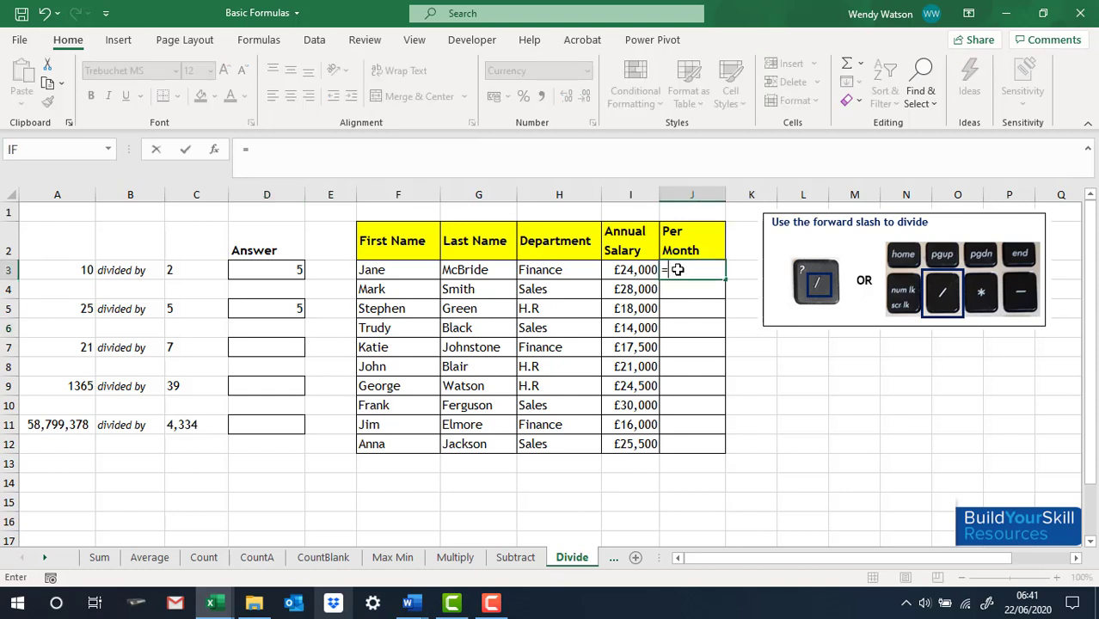
left_click(619, 269)
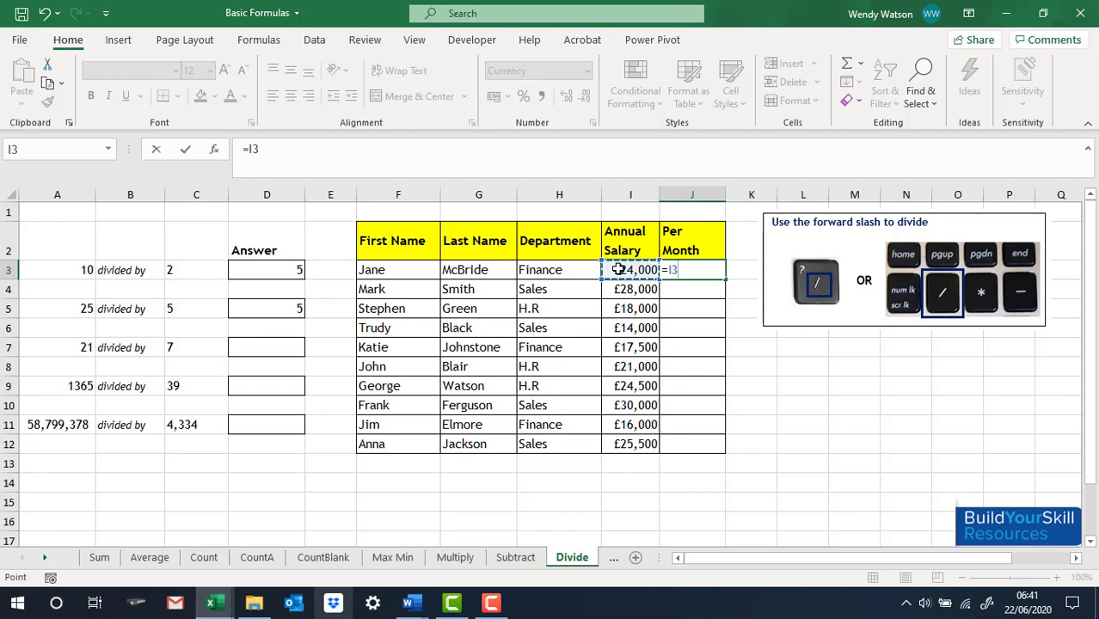
type("/12")
key("Return")
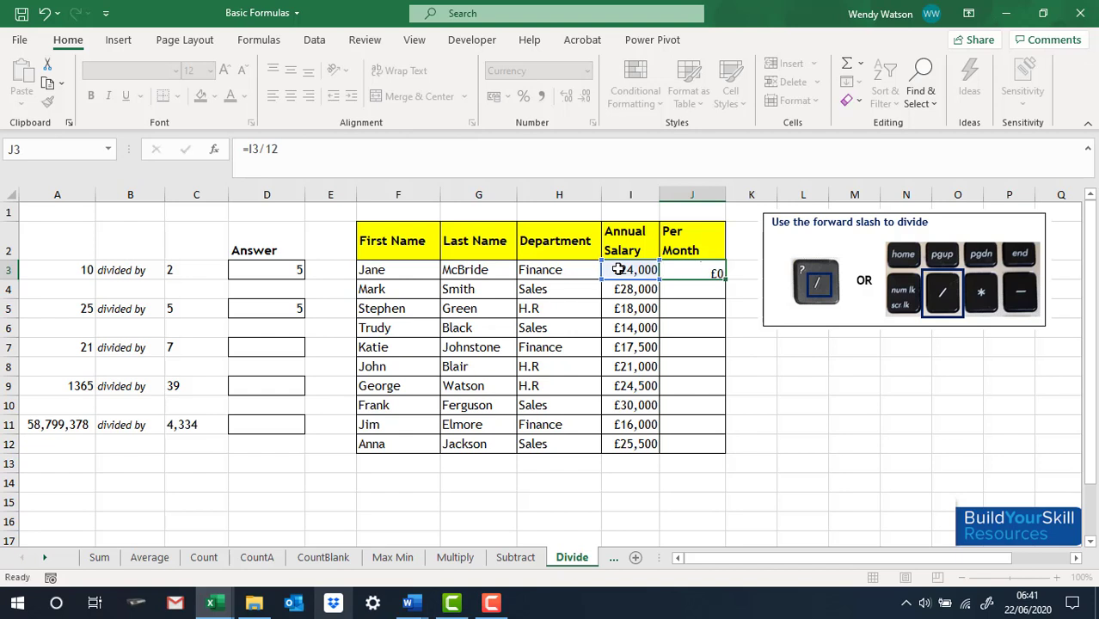
left_click(684, 268)
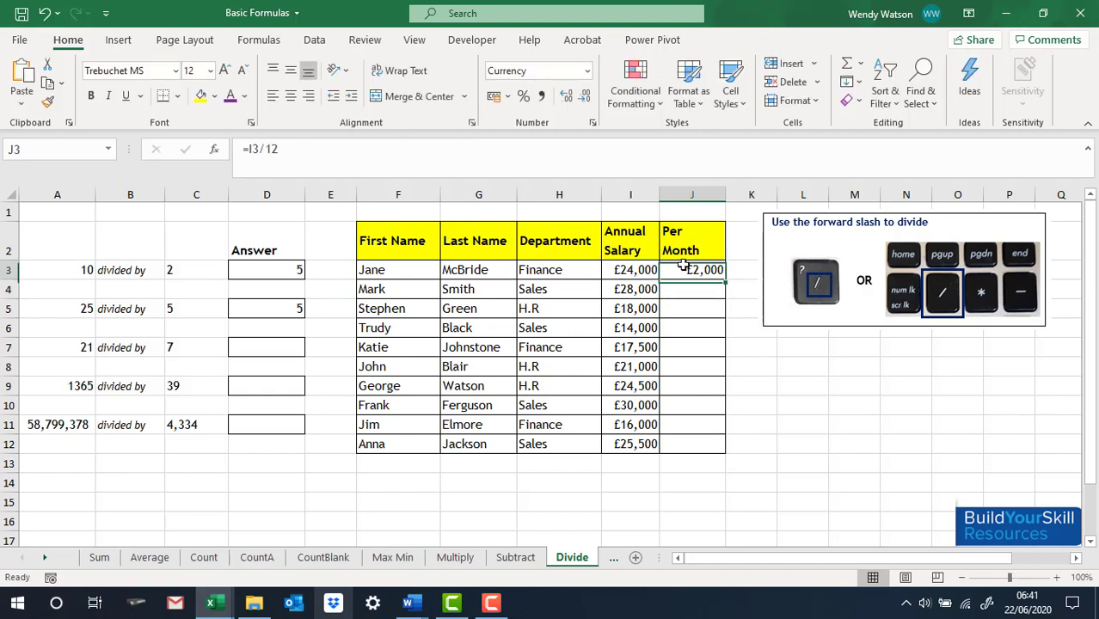
double_click(728, 280)
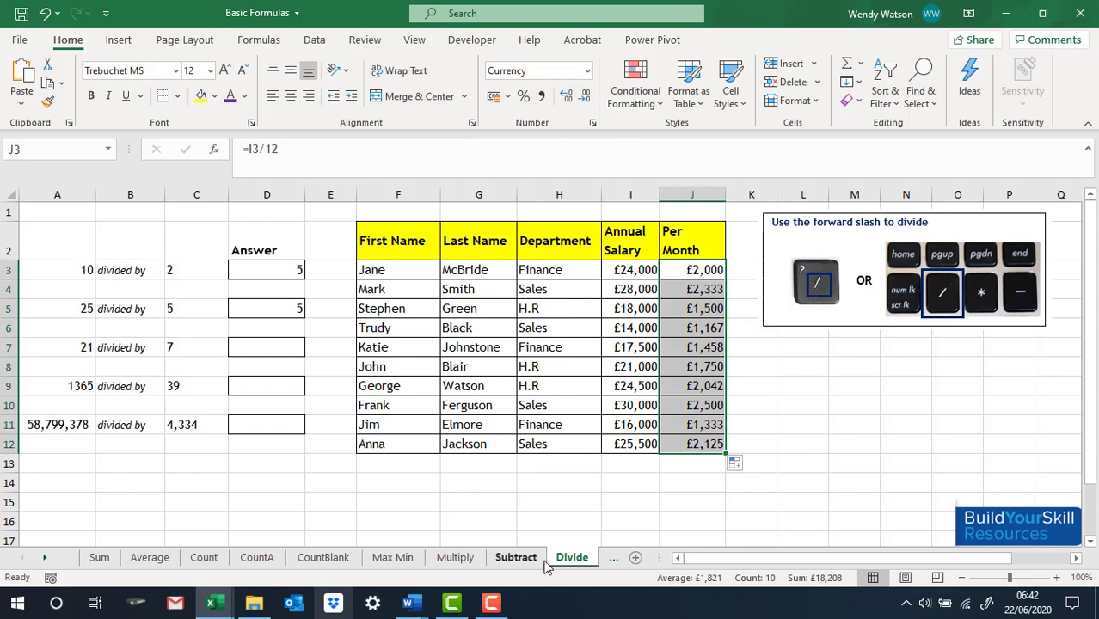
Step: Link the Year 5 revenue in C6 of the Link 2 sheet to the total in B14 of the Link 1 sheet with ='Link 1'!B14
left_click(614, 564)
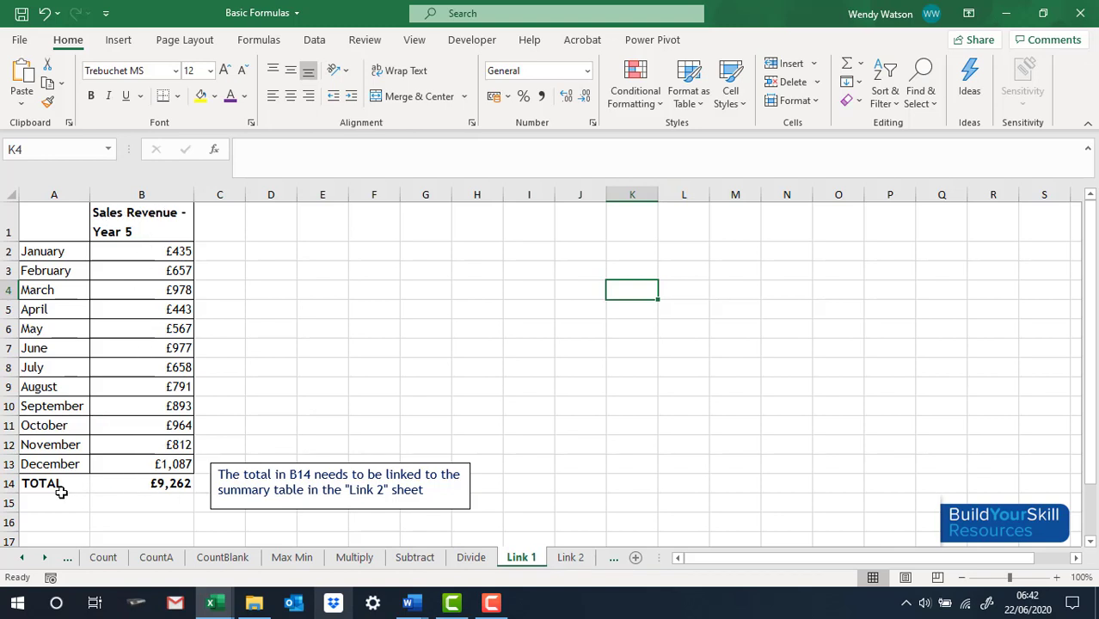
left_click(149, 486)
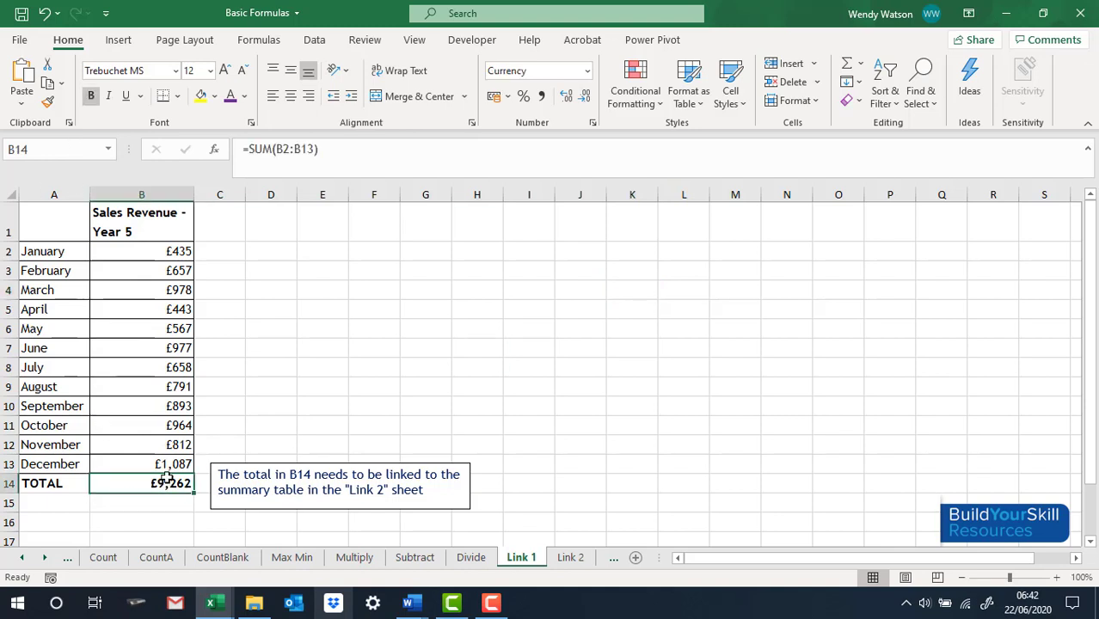
left_click(570, 559)
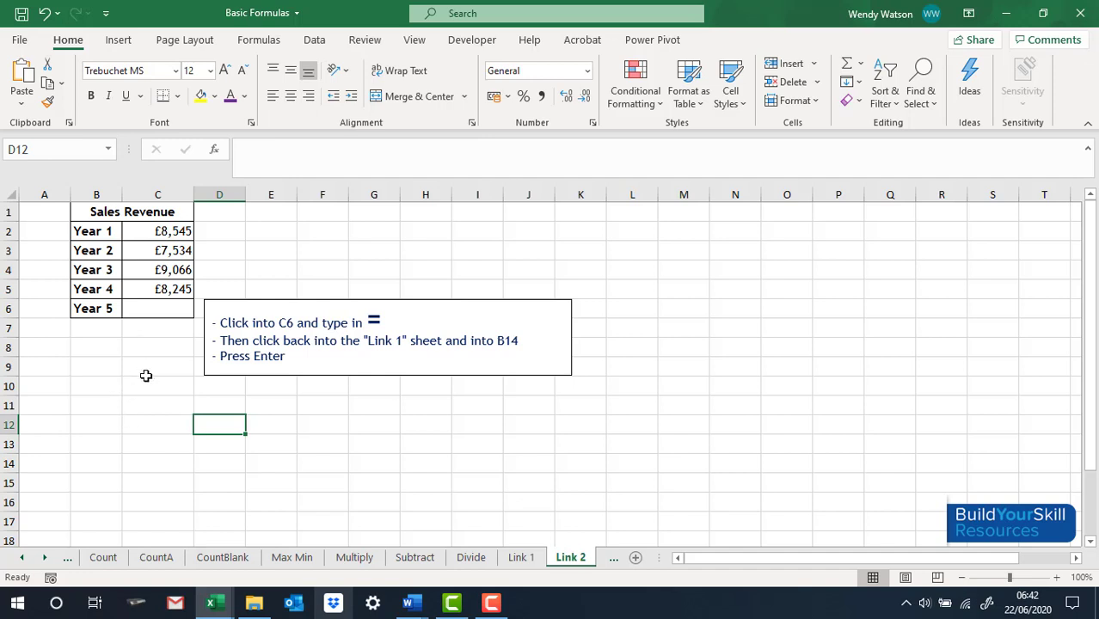
left_click(147, 309)
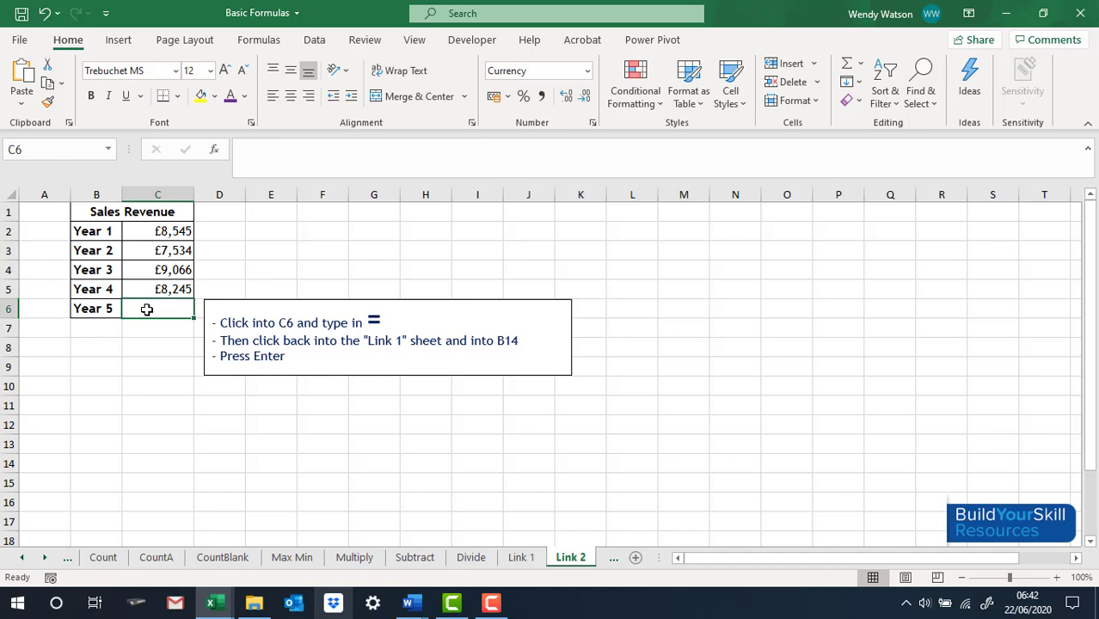
type("=")
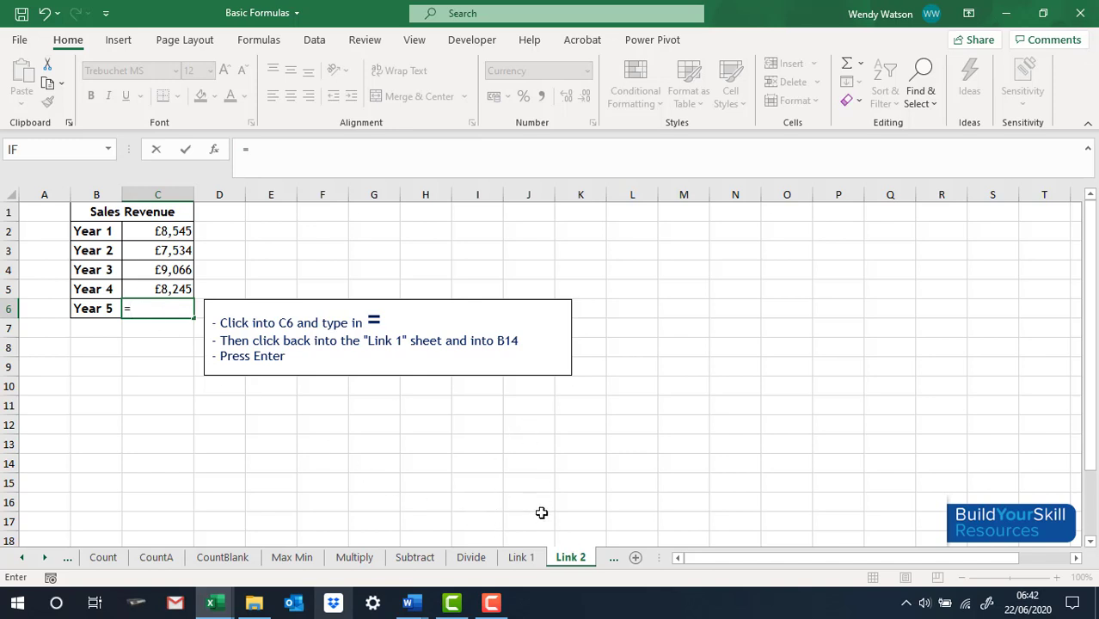
left_click(523, 559)
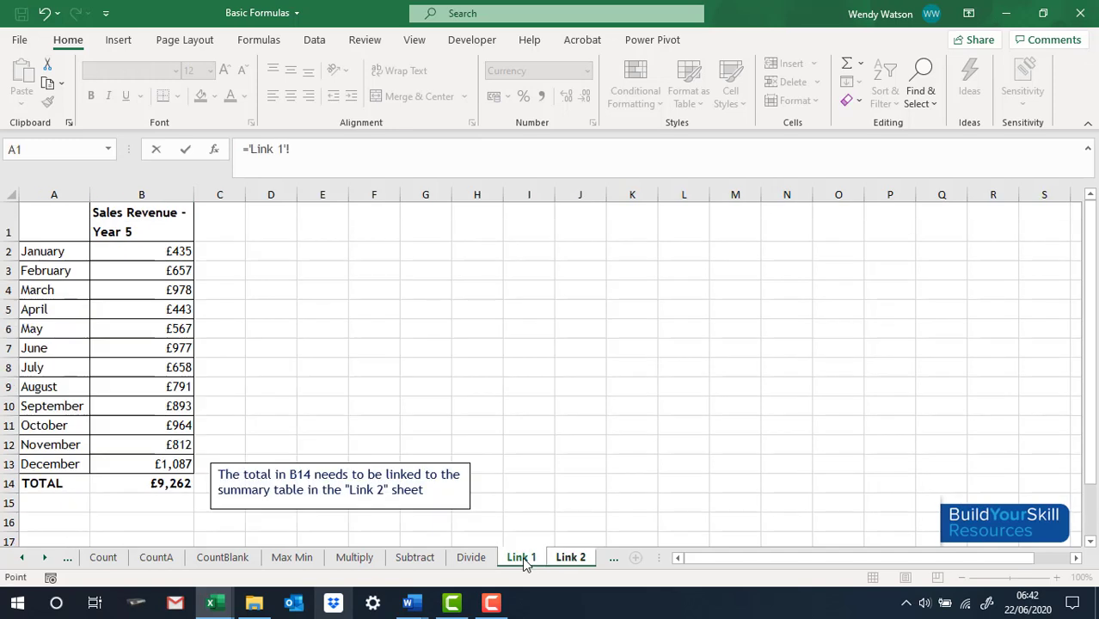
left_click(142, 483)
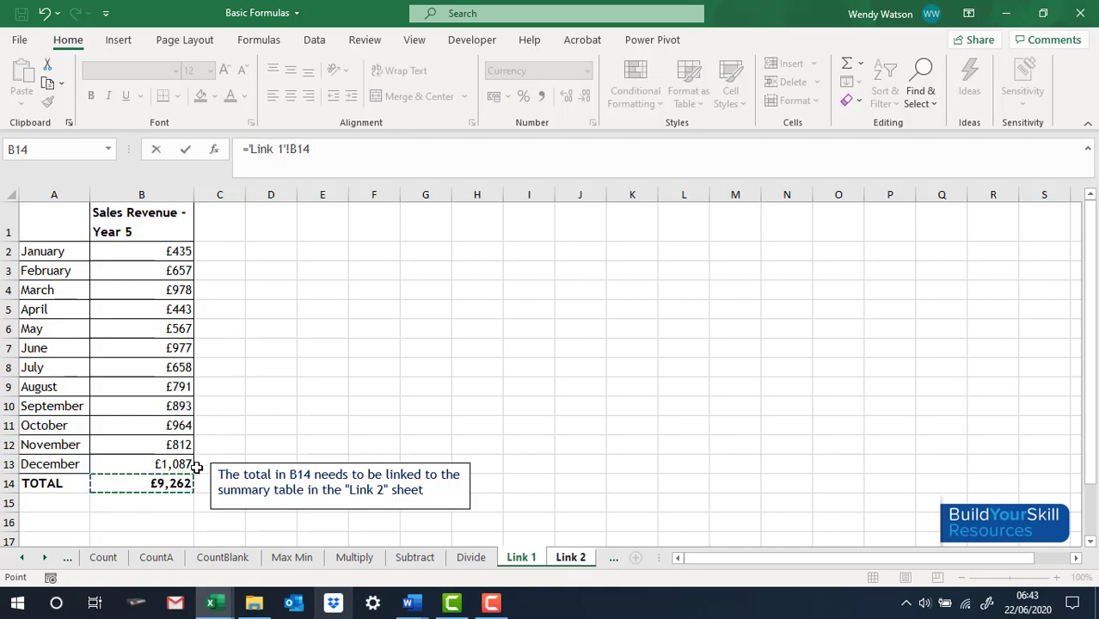
key("Return")
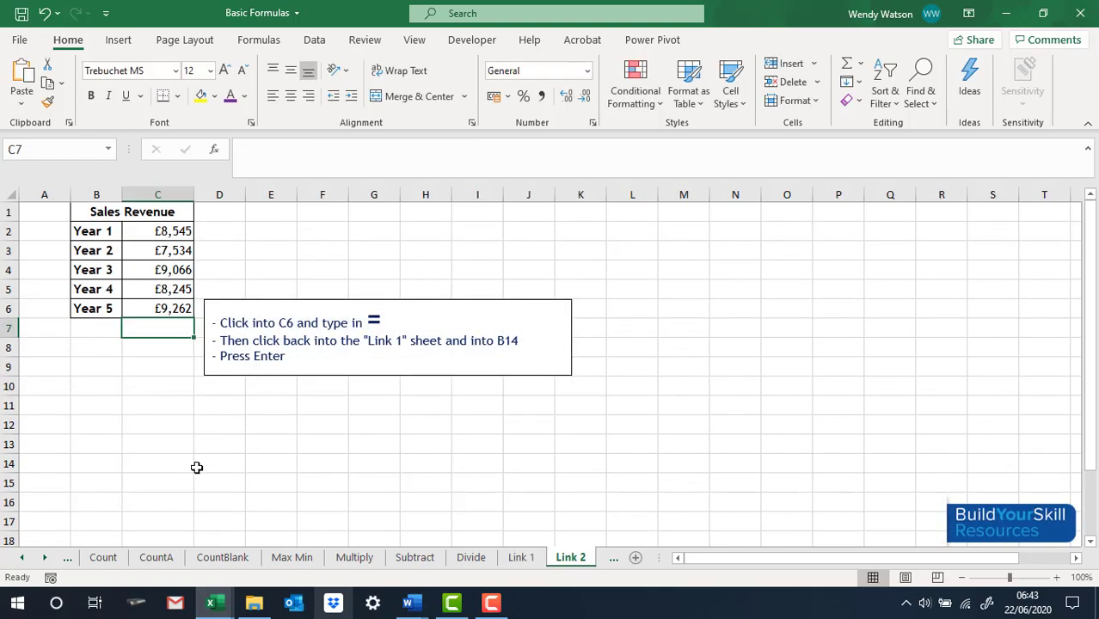
left_click(149, 308)
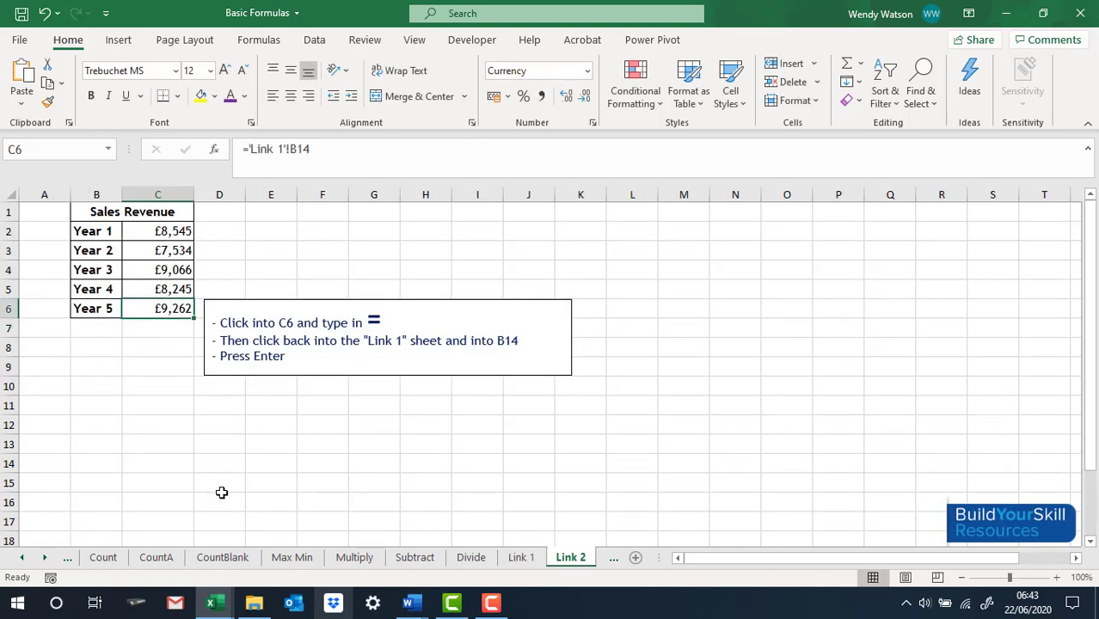
Step: Set December's revenue in B13 of the Link 1 sheet to 20,998 and check the linked Year 5 cell on Link 2
left_click(516, 558)
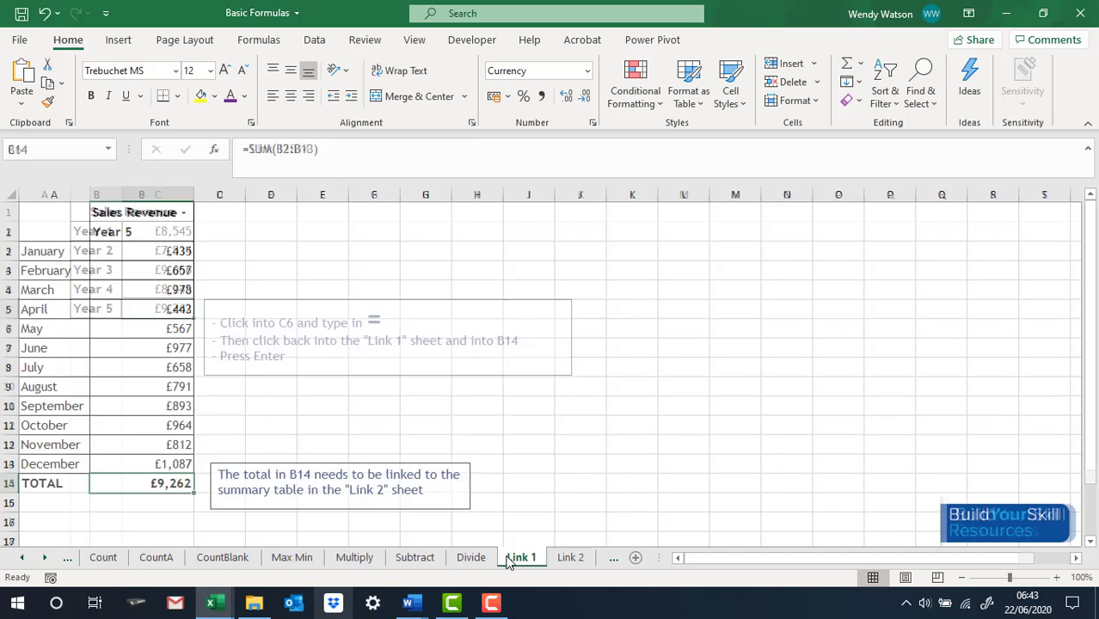
left_click(155, 462)
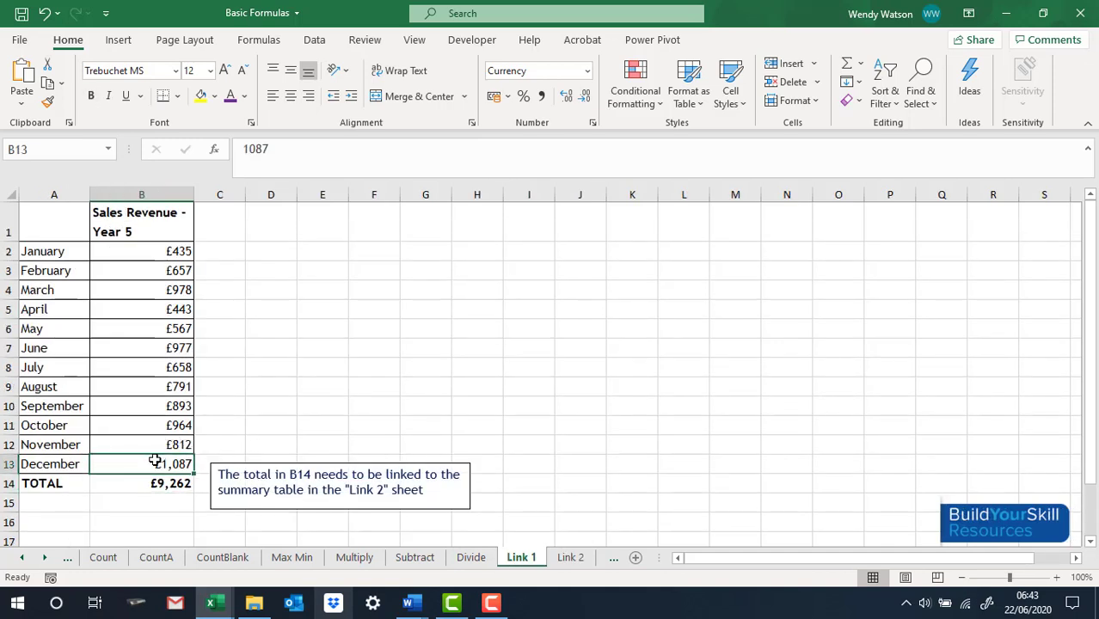
type("20,998")
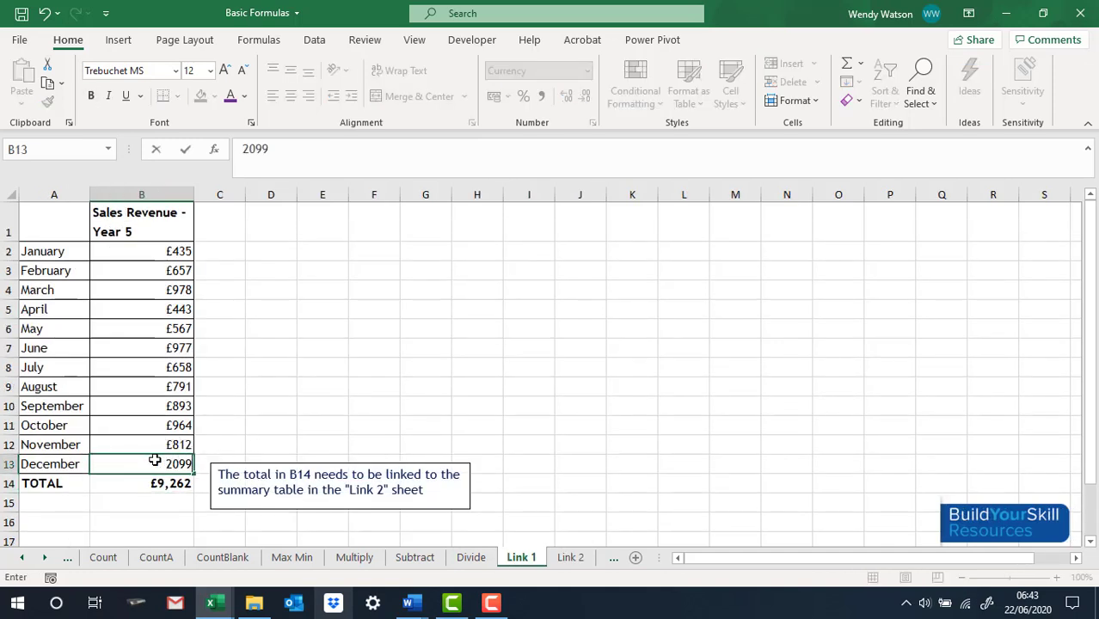
left_click(322, 419)
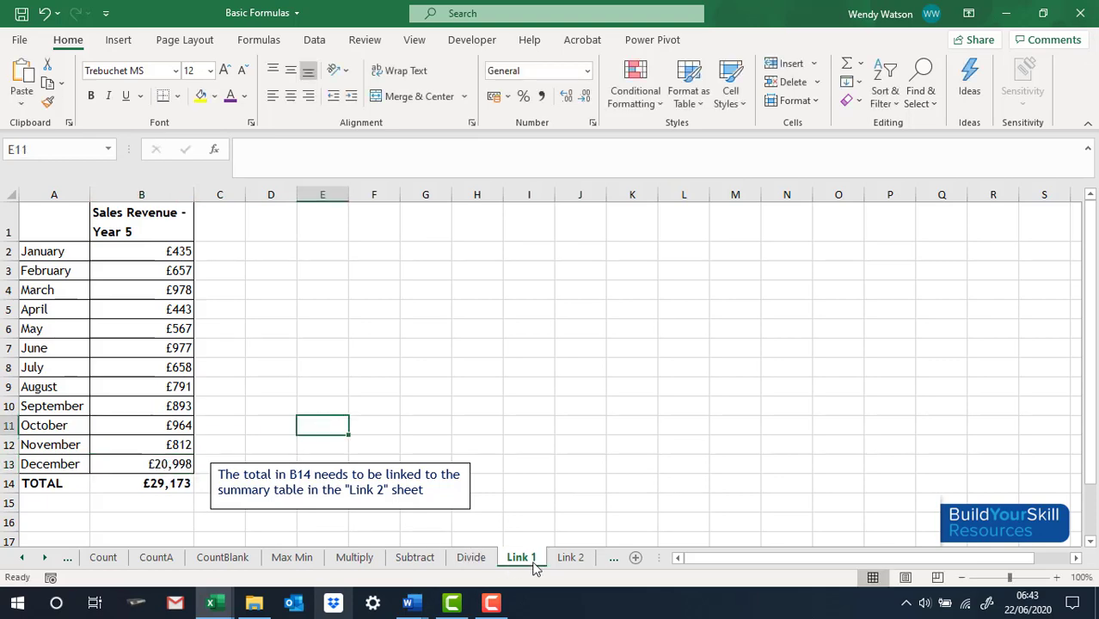
left_click(570, 558)
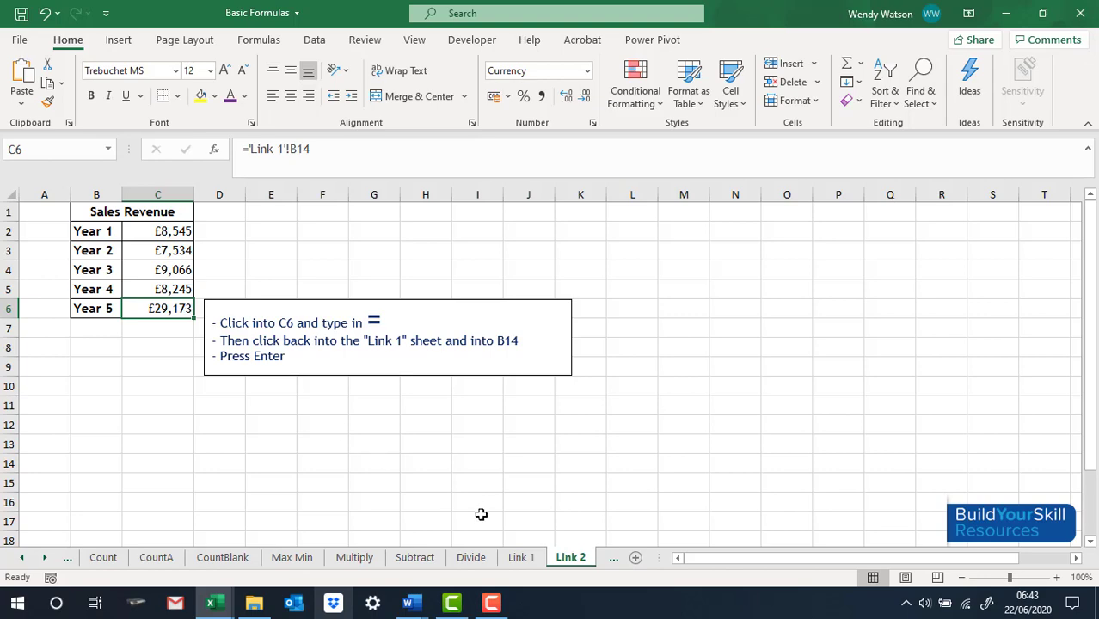
Step: Look over the invoice list on the Practice sheet and the incomplete invoices on the Invoices sheet, including their cost and total rows
left_click(604, 561)
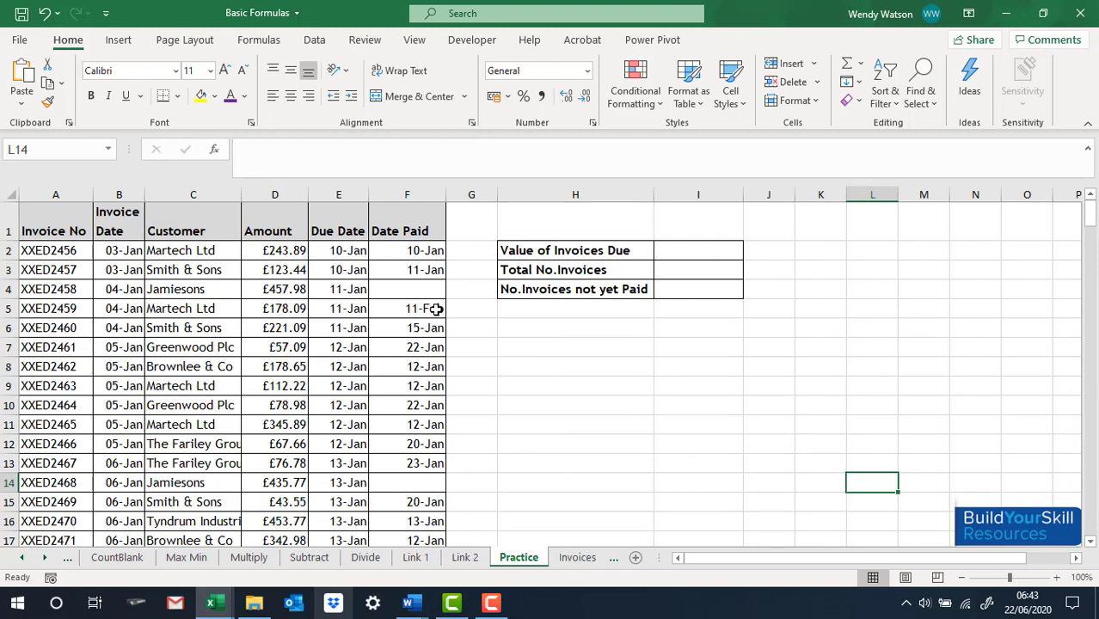
left_click(563, 559)
scroll(567, 538, "up", 3)
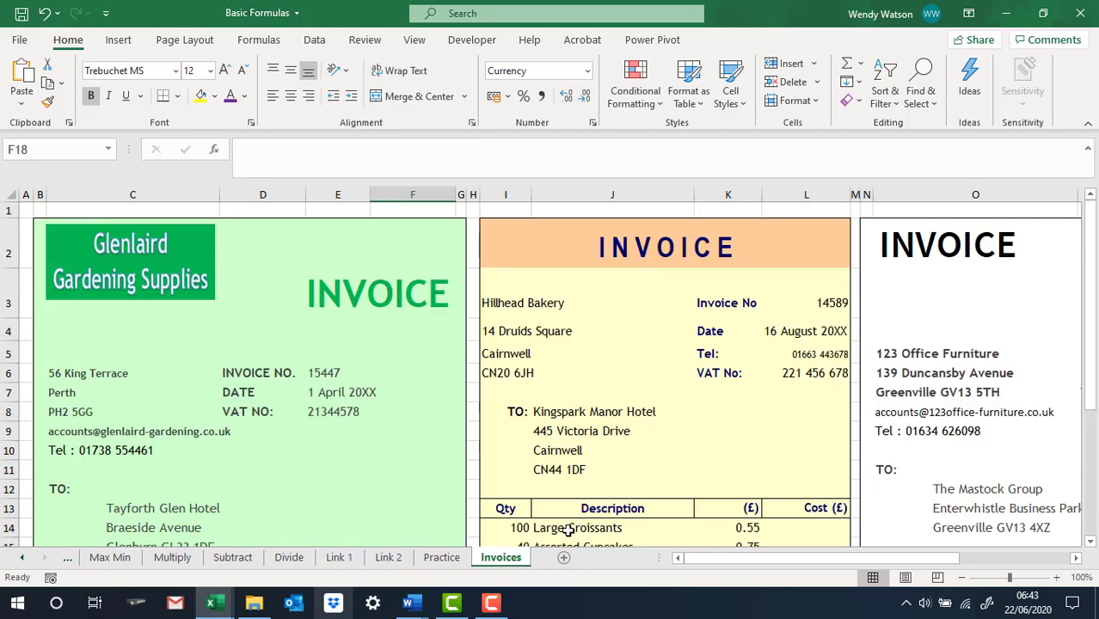
scroll(556, 527, "down", 1)
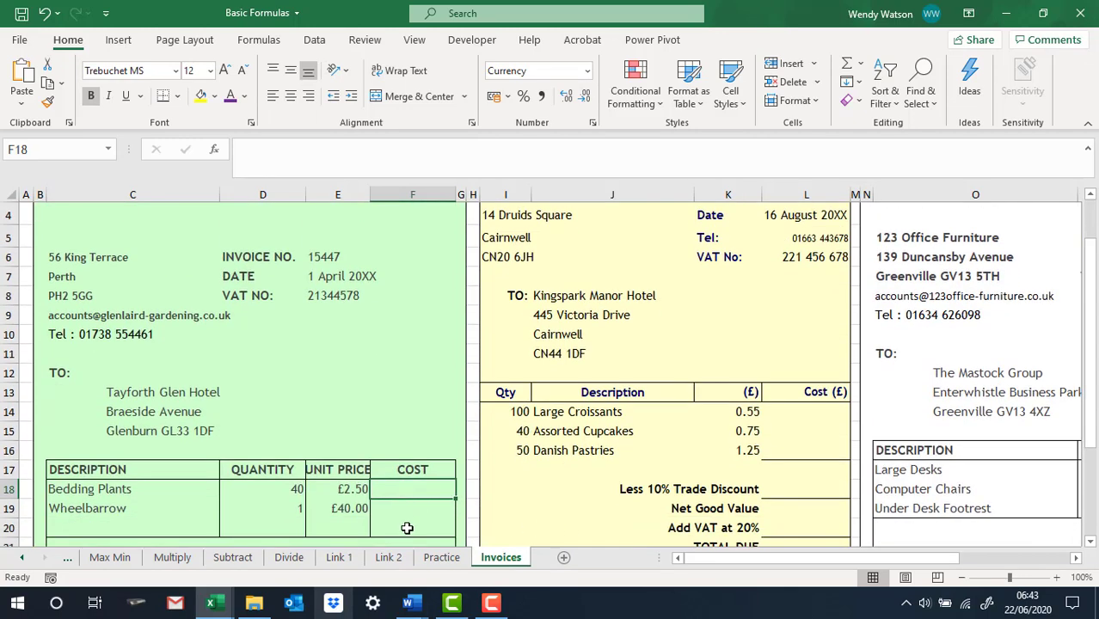
scroll(412, 495, "down", 2)
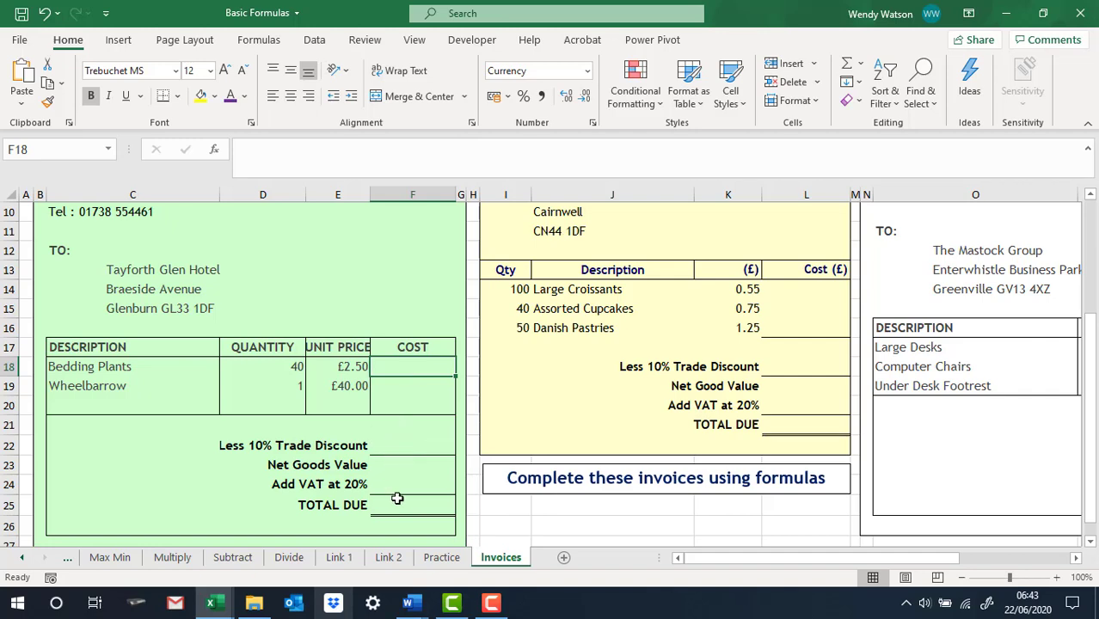
scroll(460, 490, "up", 3)
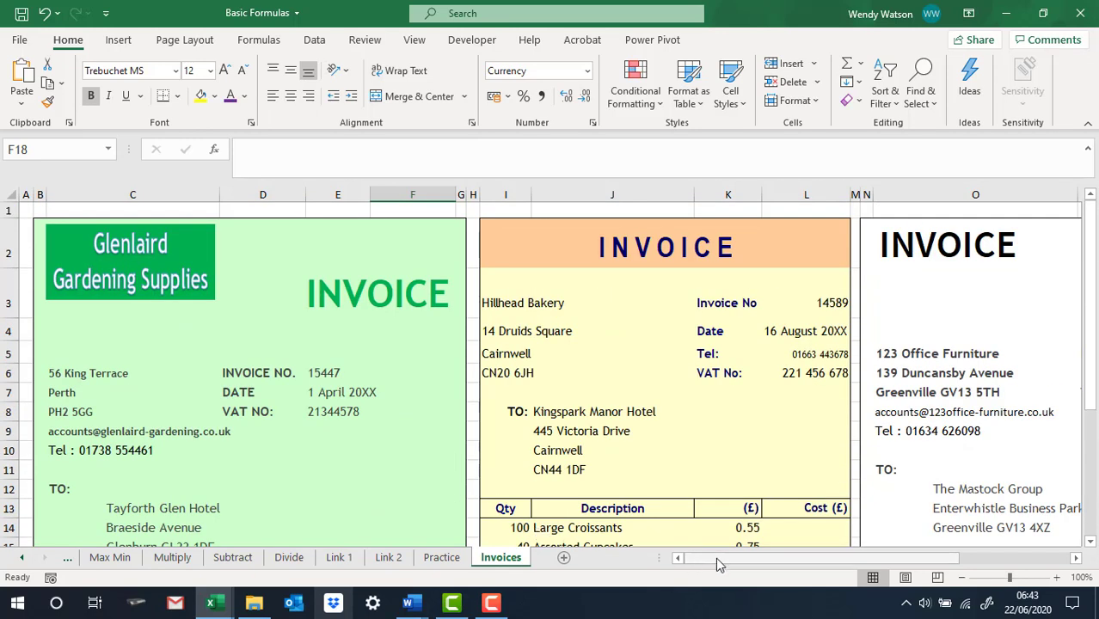
left_click_drag(716, 557, 551, 566)
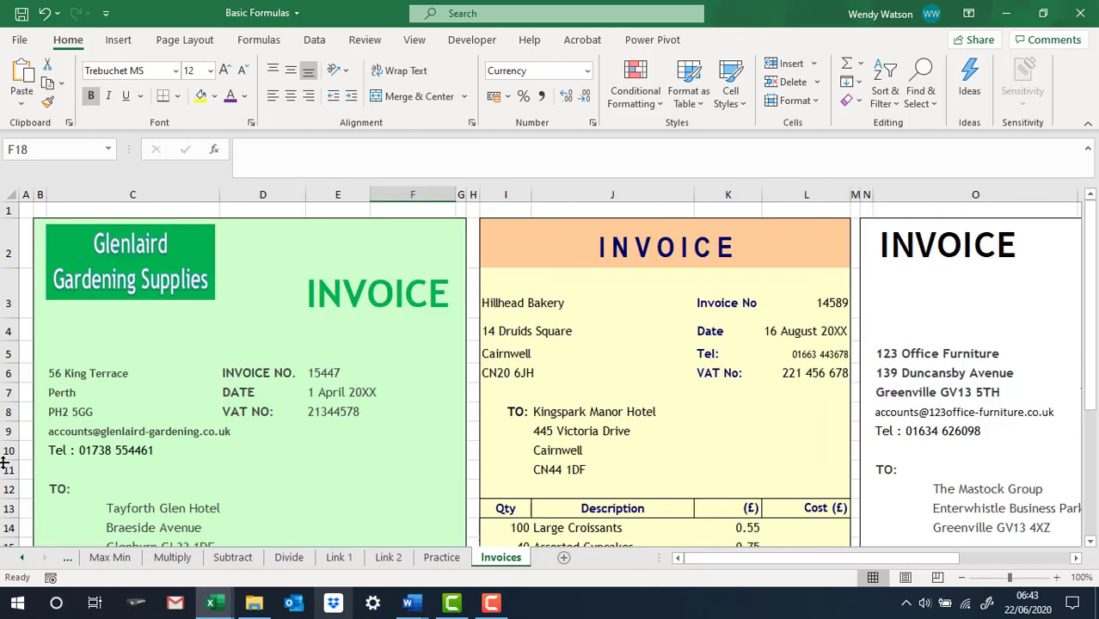